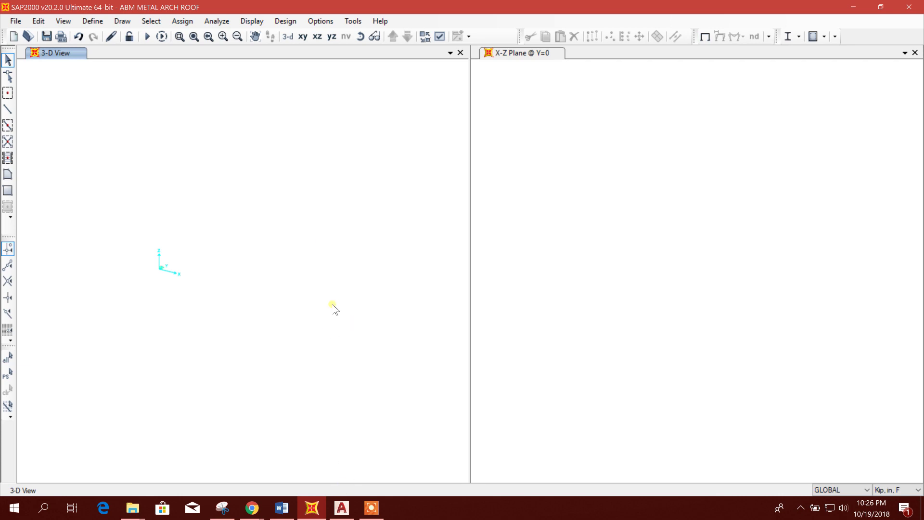
Step: Bring the AutoCAD arch profile drawing (5'-0" base and sides, R7'-1" arc) in front of SAP2000
click(318, 496)
scroll(285, 342, up, 5)
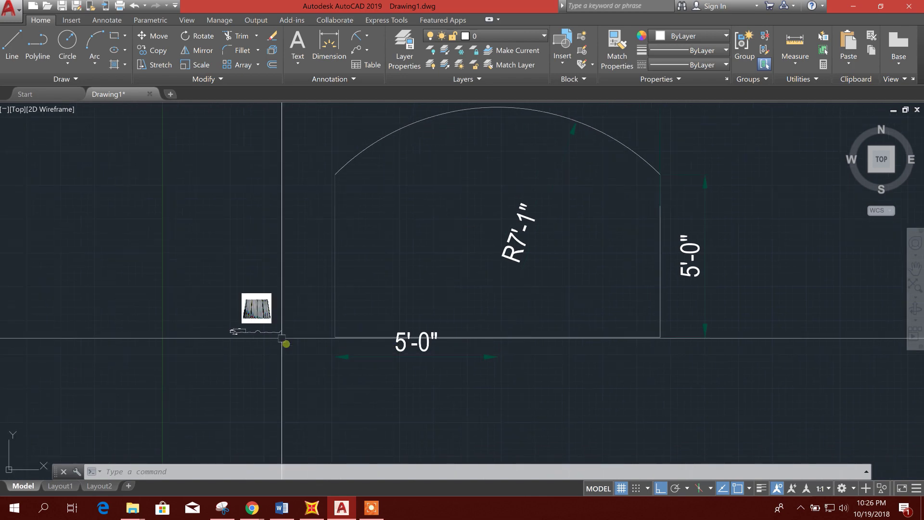
Step: Zoom around the deck profile's 0.7500, 0.2500 and 4.5000 dimensions, then return to the SAP2000 model
scroll(184, 342, up, 6)
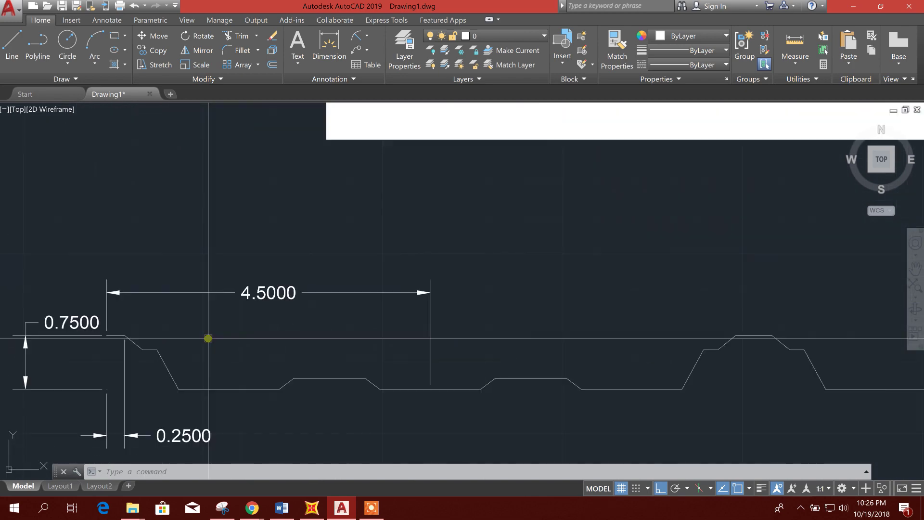
scroll(208, 338, down, 3)
scroll(207, 380, up, 3)
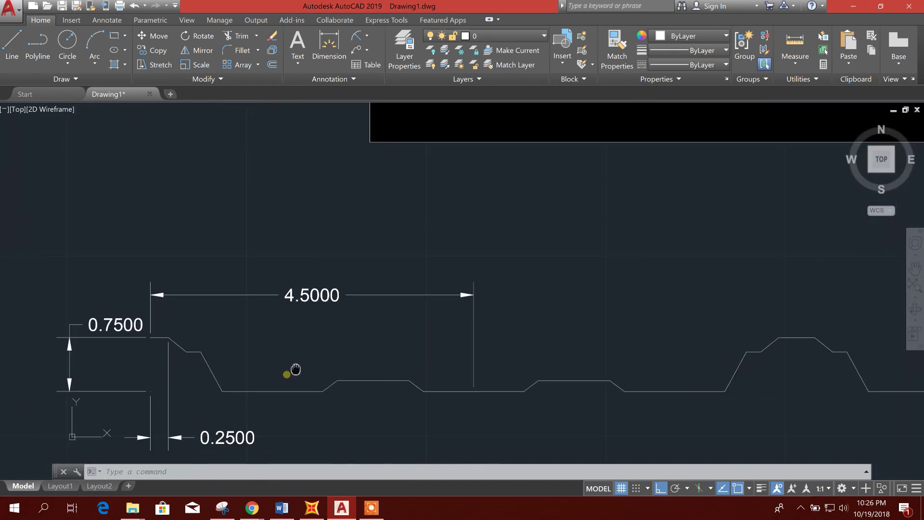
scroll(202, 326, down, 4)
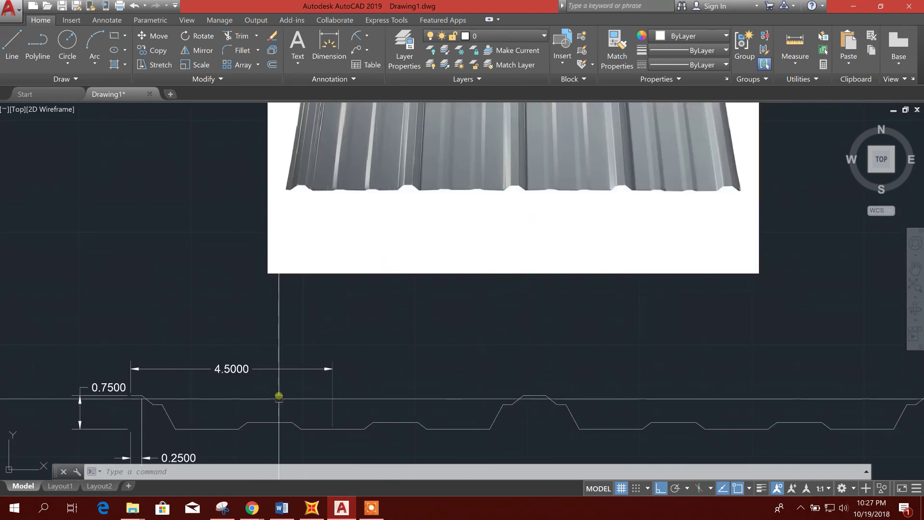
scroll(250, 380, down, 2)
scroll(249, 380, down, 2)
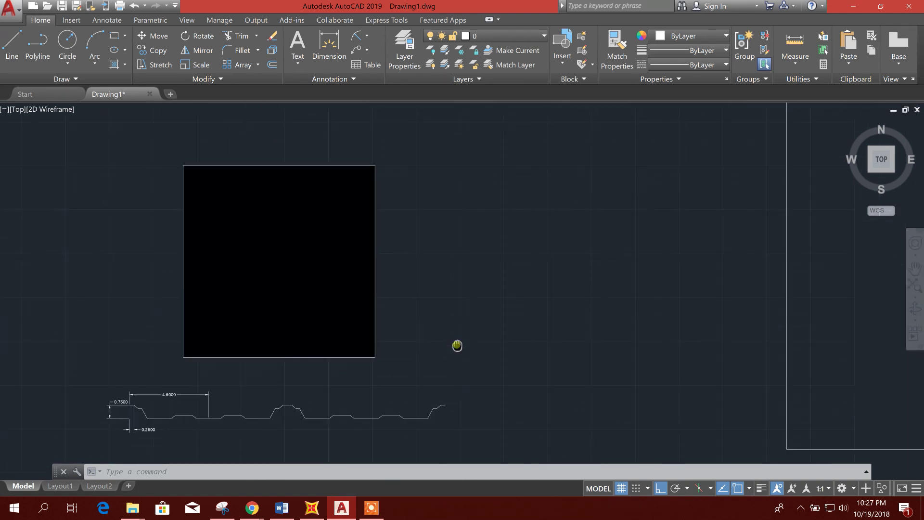
scroll(343, 252, down, 5)
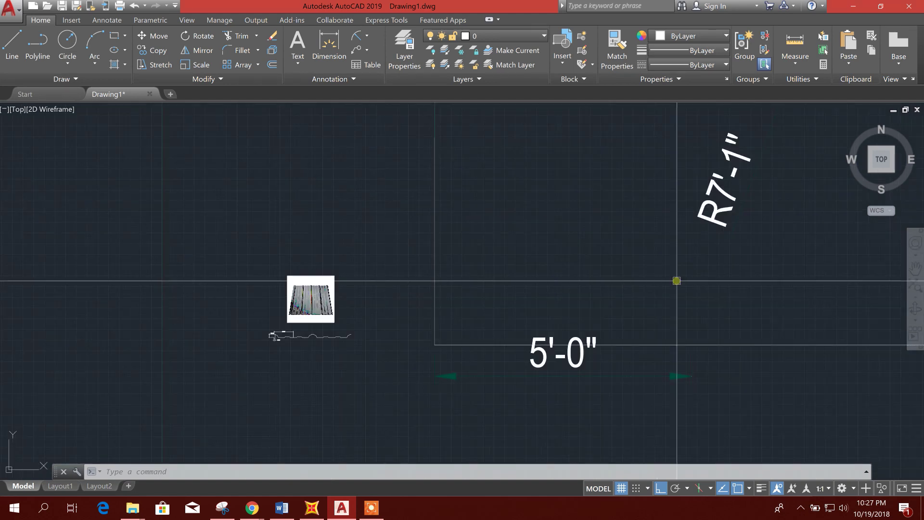
scroll(568, 304, down, 4)
scroll(529, 236, up, 2)
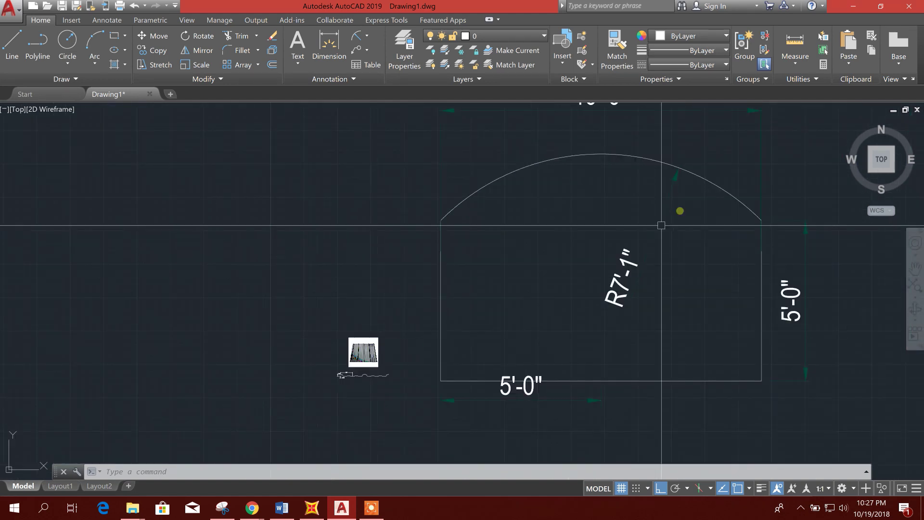
scroll(383, 357, up, 6)
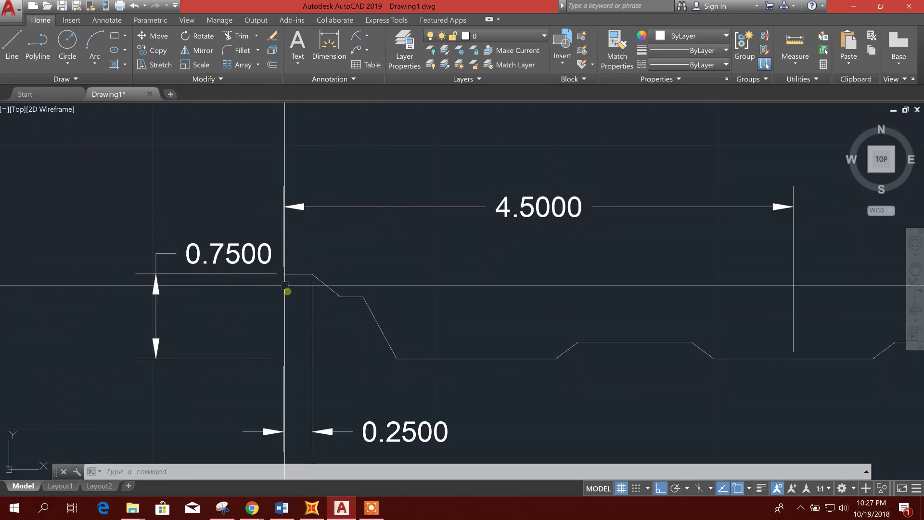
scroll(286, 268, up, 3)
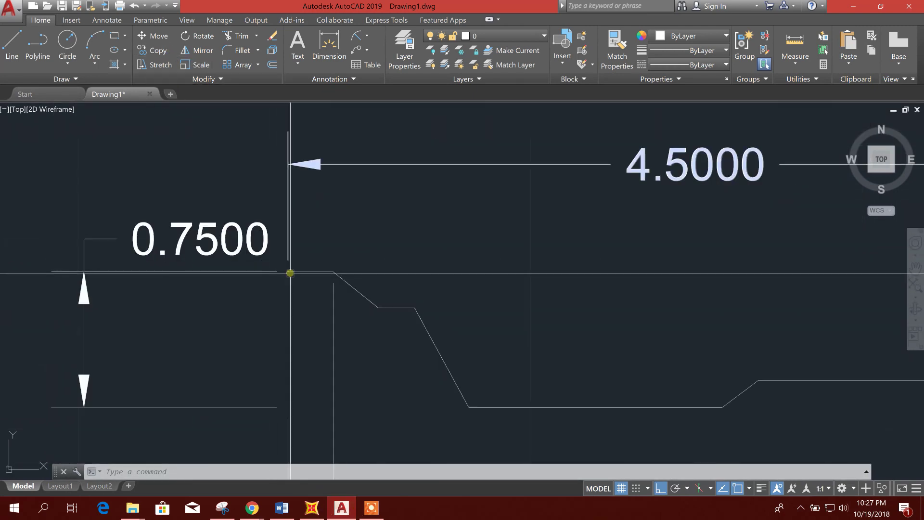
click(312, 506)
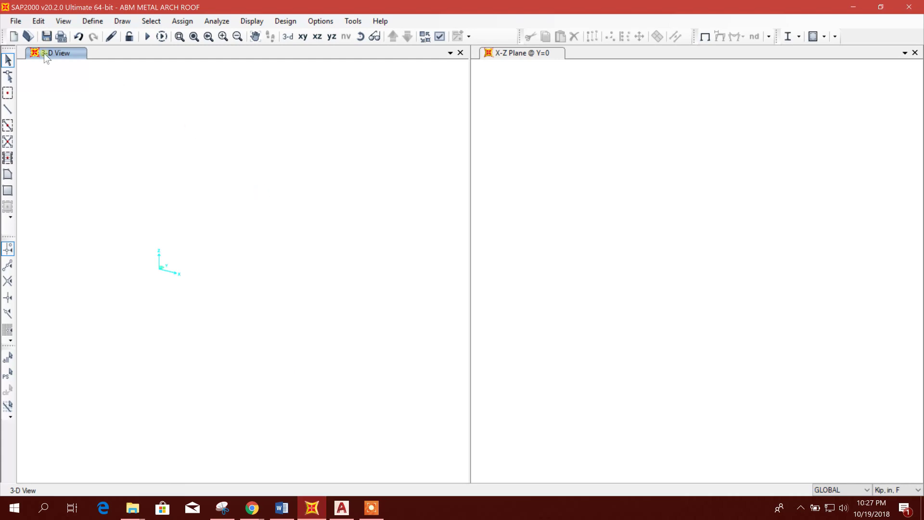
Step: Place a special joint at the origin, window-select it, and open Replicate with Ctrl+R
click(122, 20)
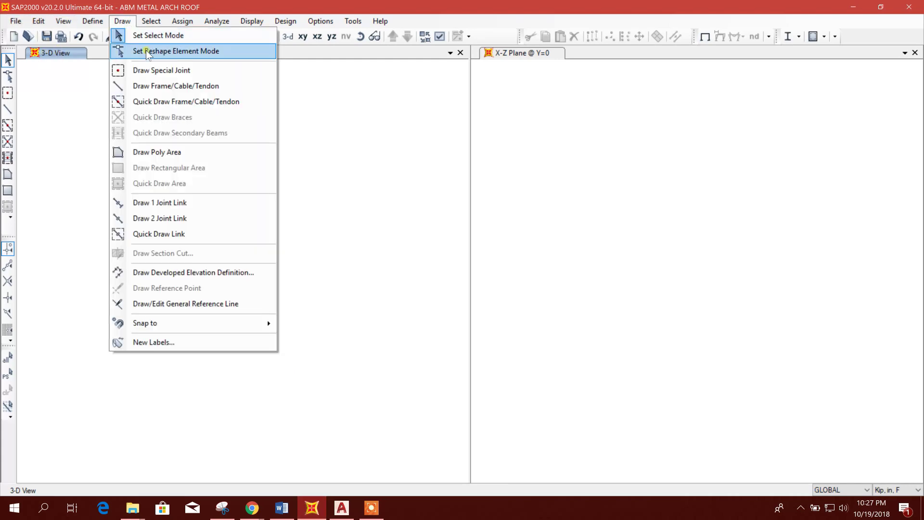
click(151, 70)
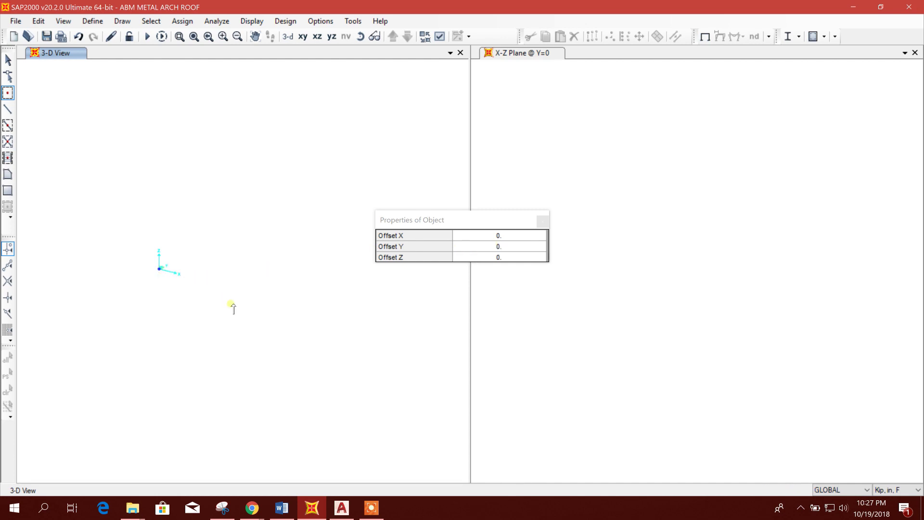
key(Escape)
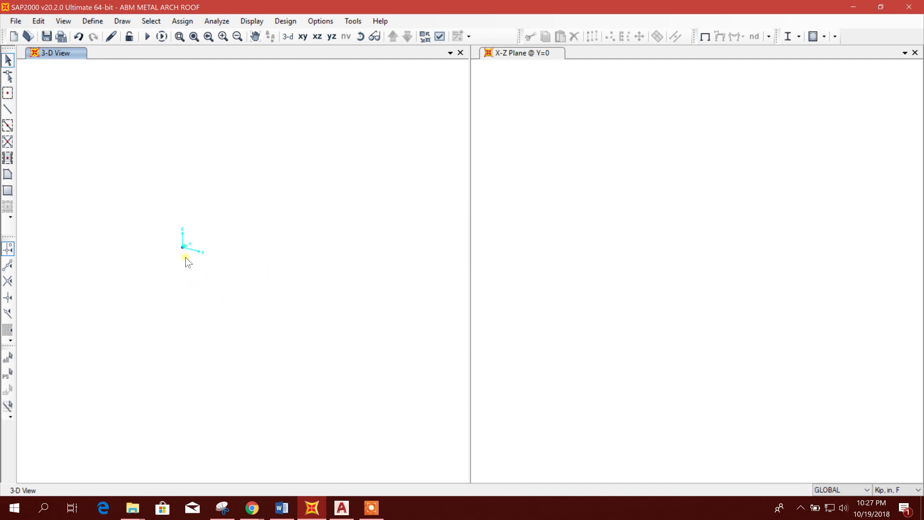
drag(161, 222, 192, 270)
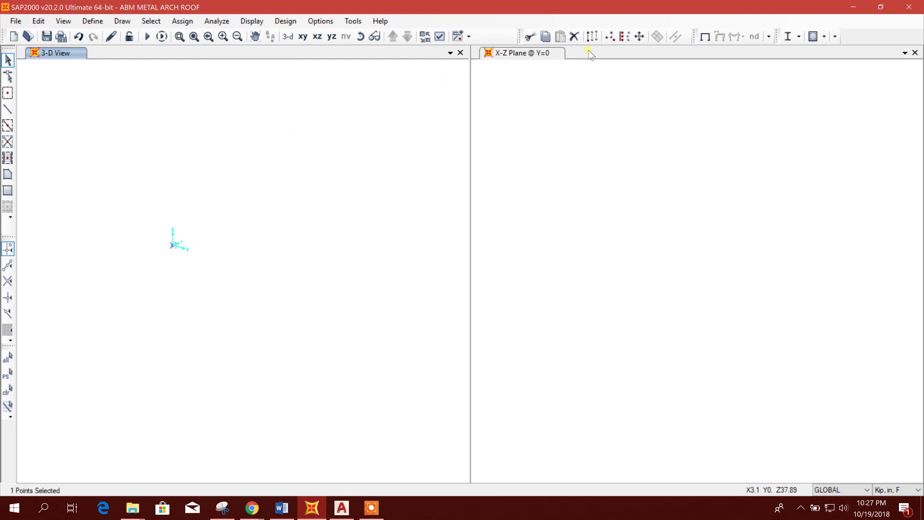
key(ctrl+r)
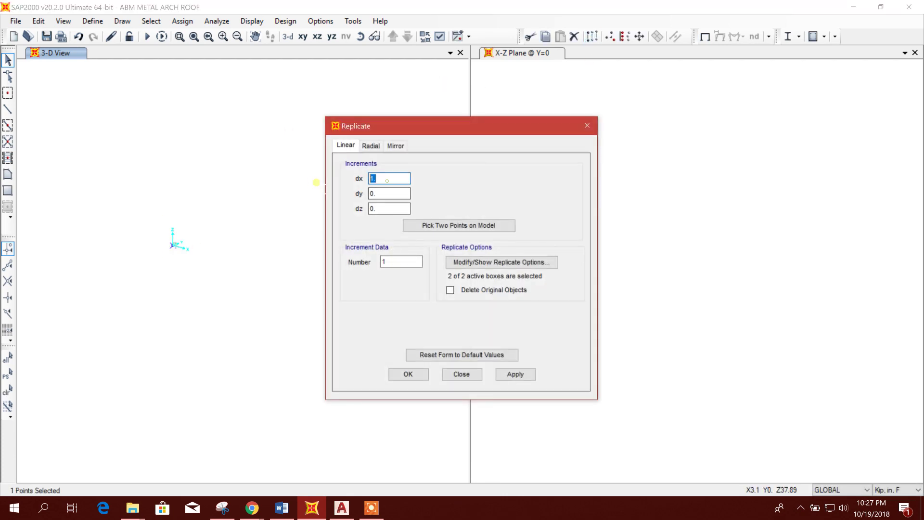
Step: Dimension the deck's first slope in AutoCAD at about 0.25 horizontally, then return to SAP2000's Replicate dialog
click(342, 508)
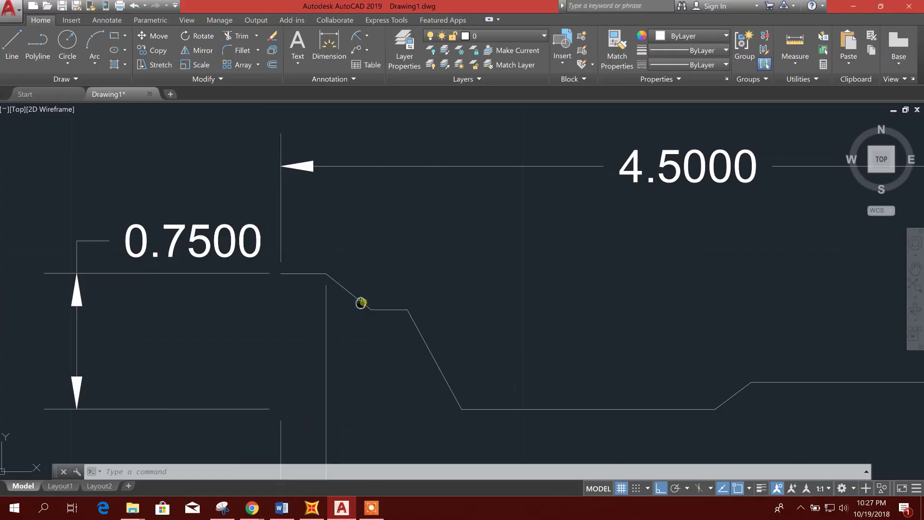
middle_drag(361, 304, 279, 294)
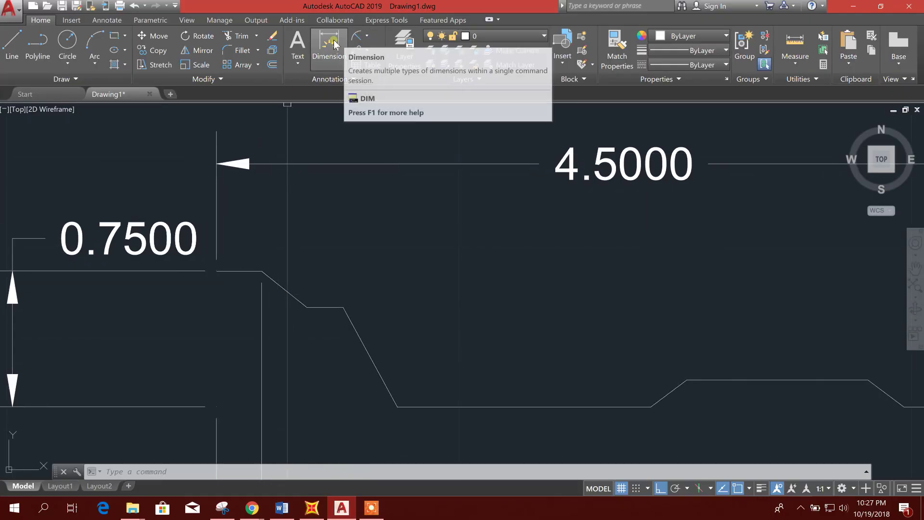
click(367, 35)
click(378, 83)
click(217, 270)
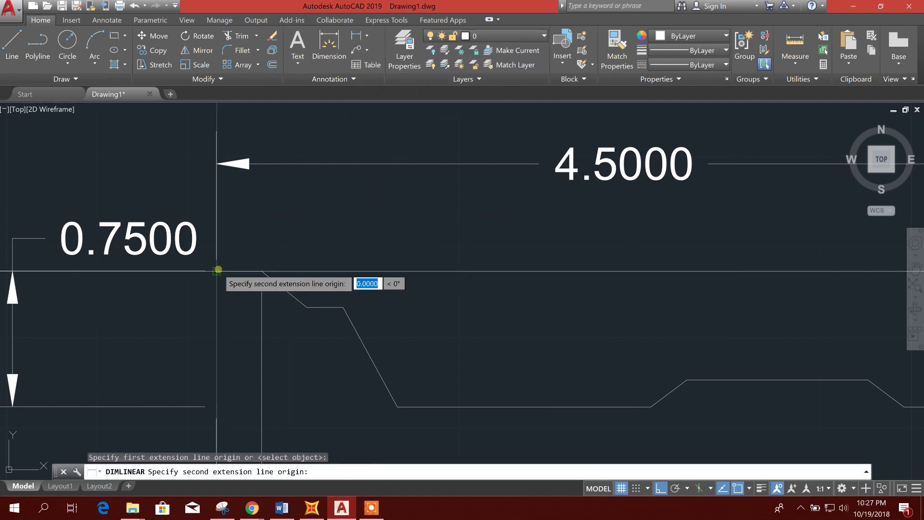
click(262, 271)
scroll(299, 354, down, 3)
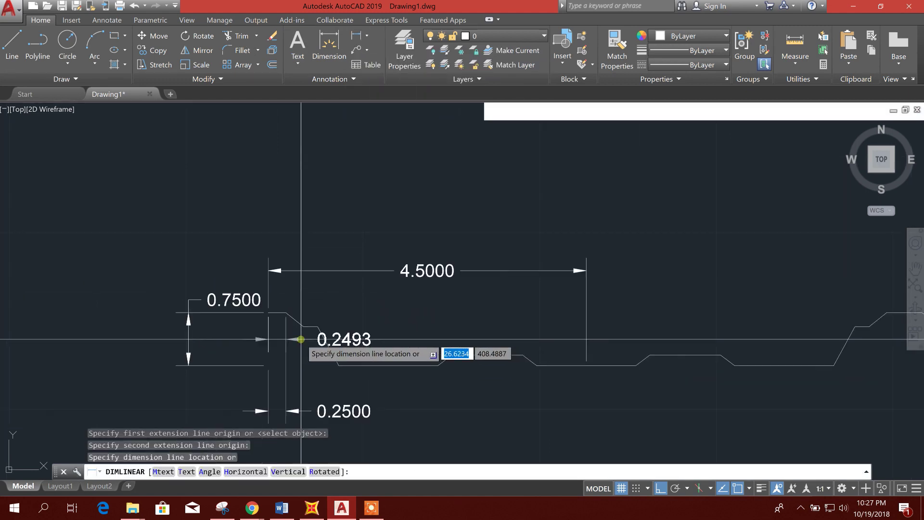
scroll(298, 353, up, 2)
scroll(297, 351, up, 2)
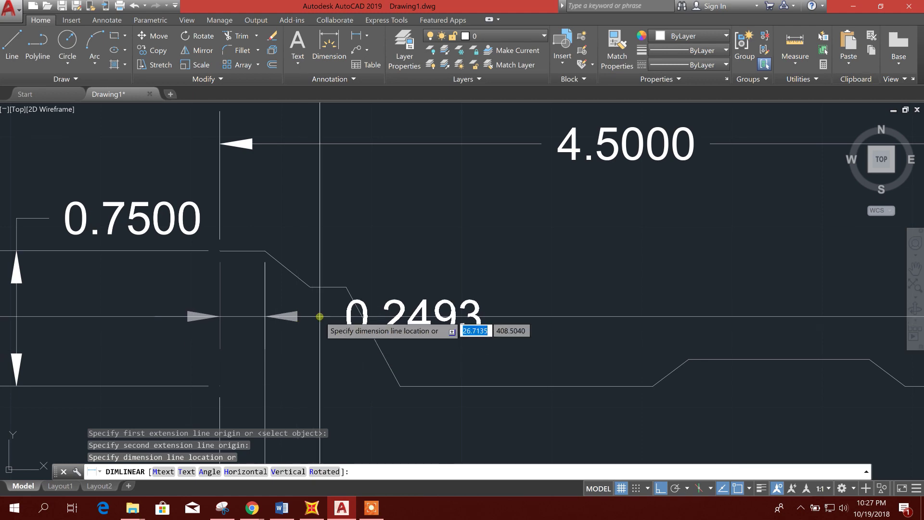
key(Escape)
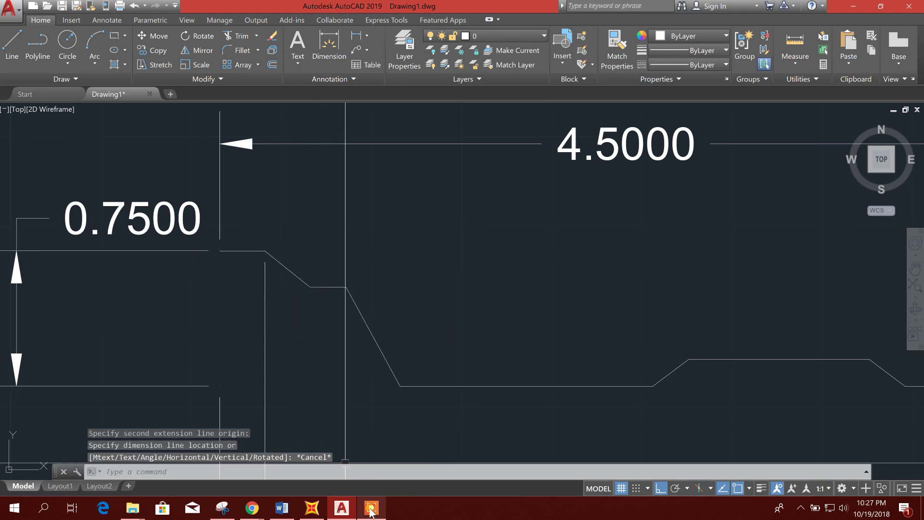
click(312, 507)
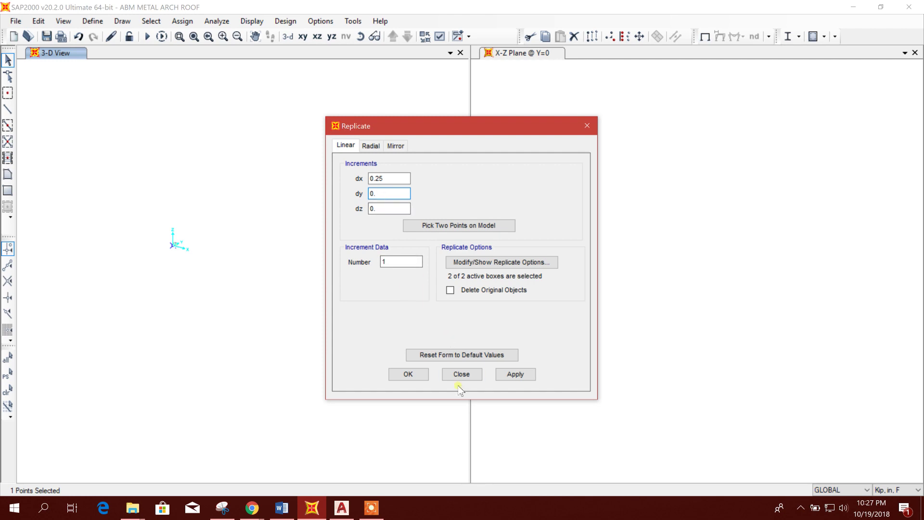
Step: Apply the 0.25 x replicate to add a second joint, then reselect the origin joint
click(501, 375)
click(163, 240)
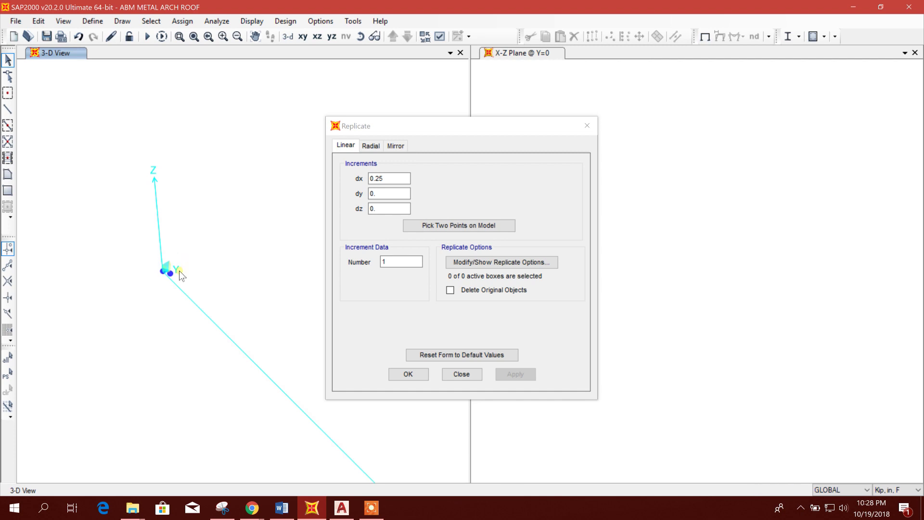
drag(158, 264, 181, 295)
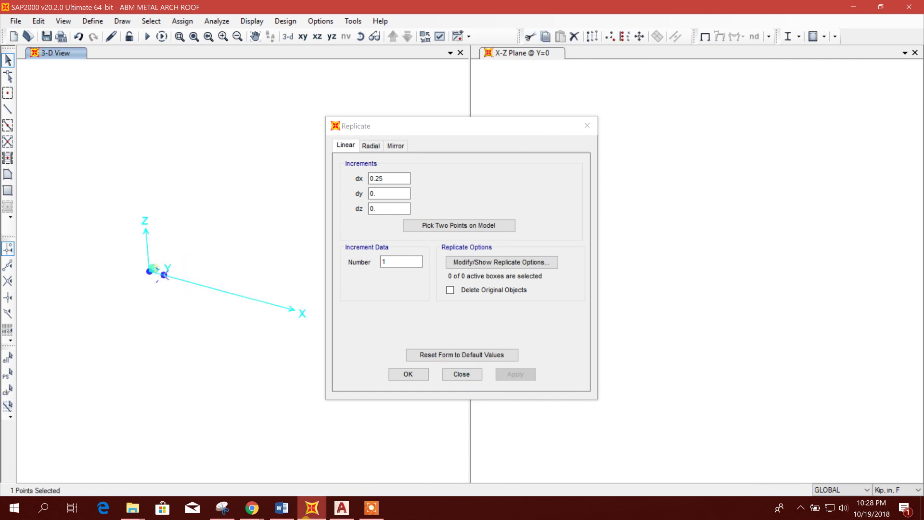
click(342, 508)
Step: Measure the first slope's 0.2000 vertical drop with a linear dimension, then return to SAP2000's Replicate dialog
click(356, 35)
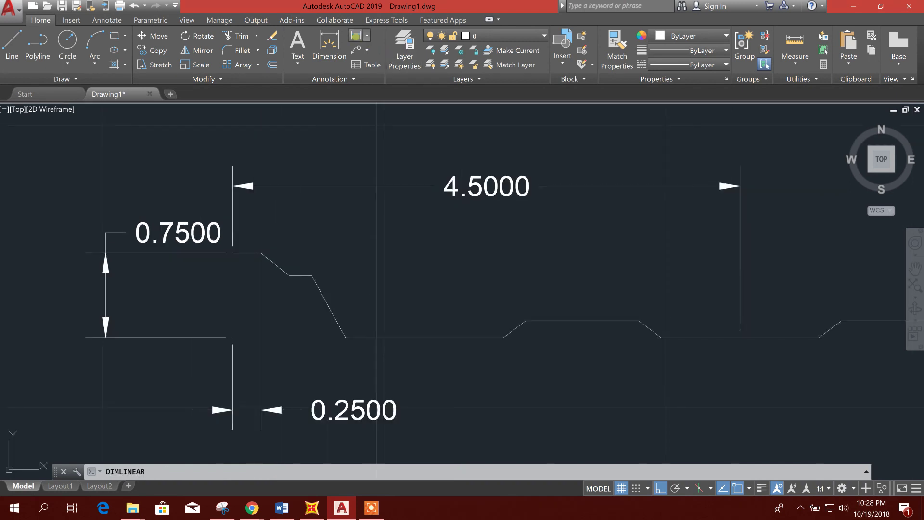
scroll(294, 277, up, 3)
click(218, 223)
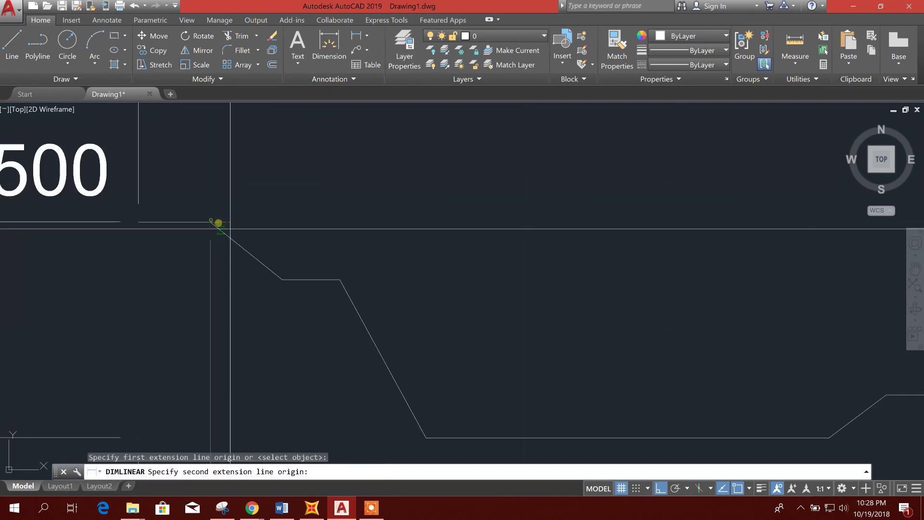
click(282, 279)
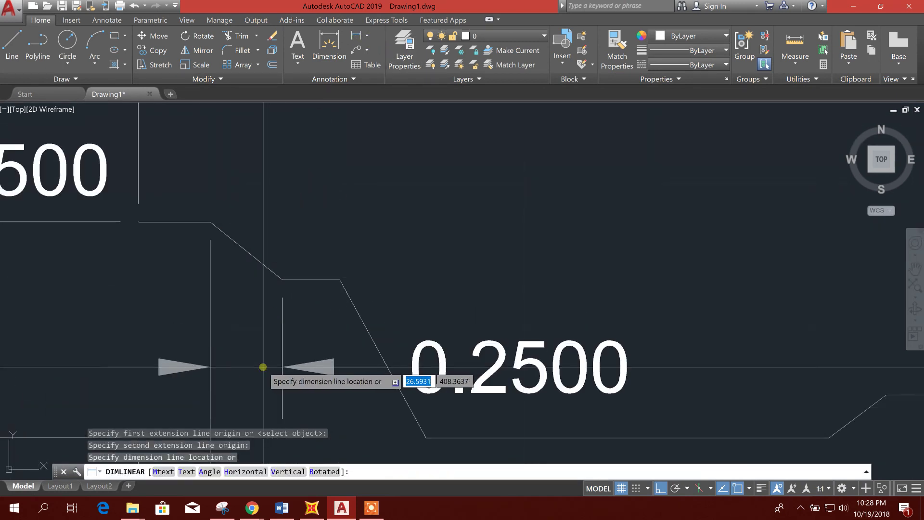
scroll(298, 310, down, 2)
scroll(298, 328, down, 2)
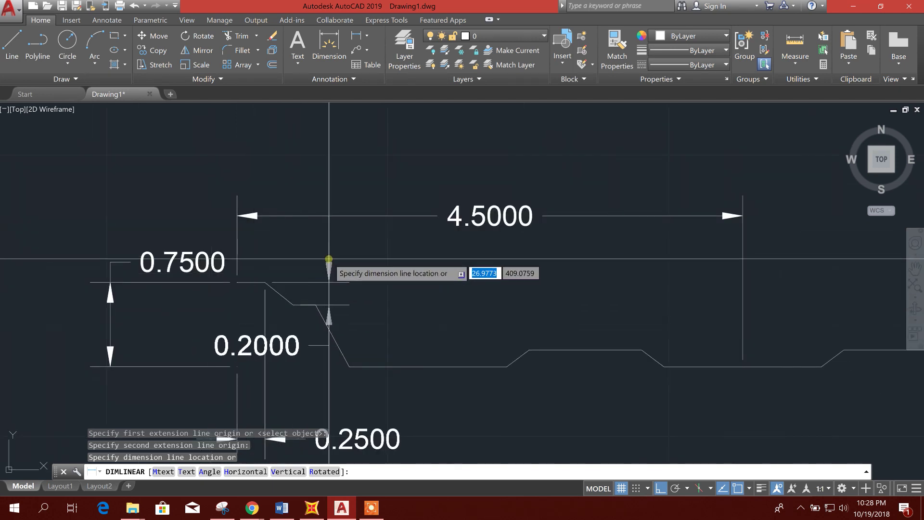
key(Escape)
click(313, 500)
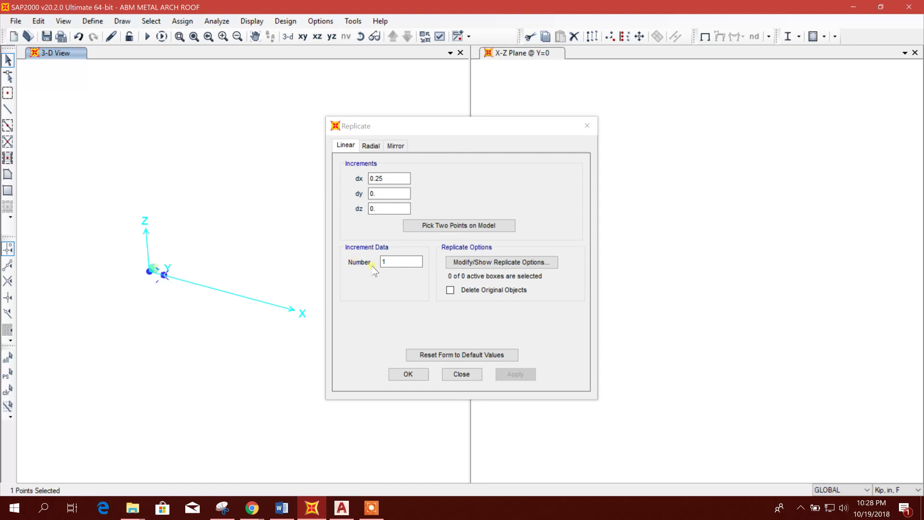
Step: Replicate the joint with dx 0.25, dy 0.2 and dz 0 to add a third joint
click(388, 179)
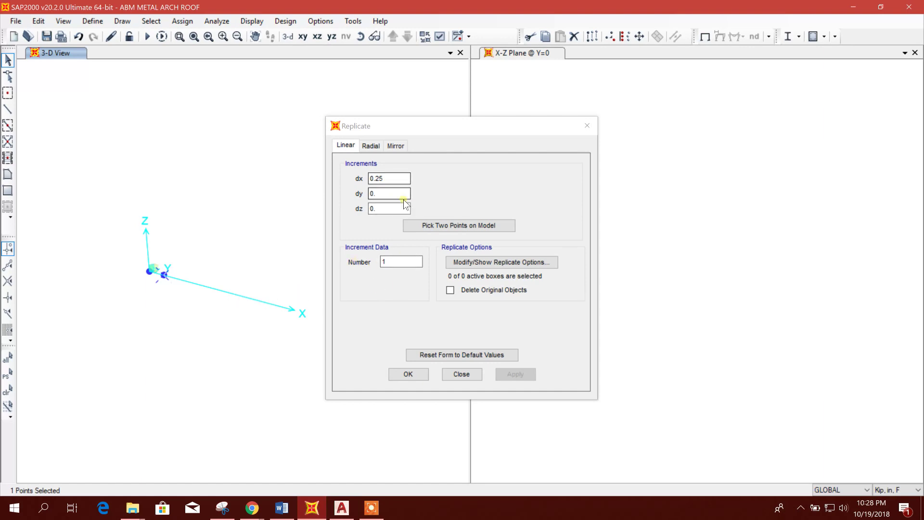
click(391, 193)
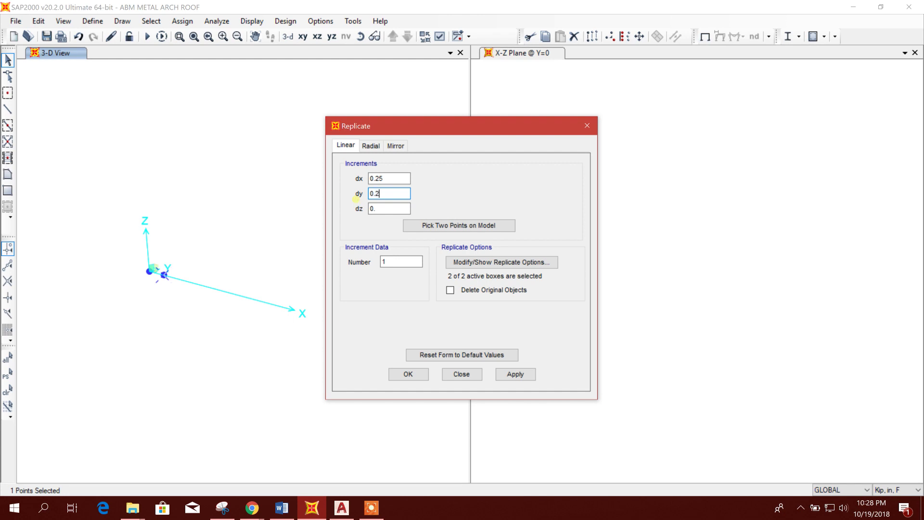
click(509, 381)
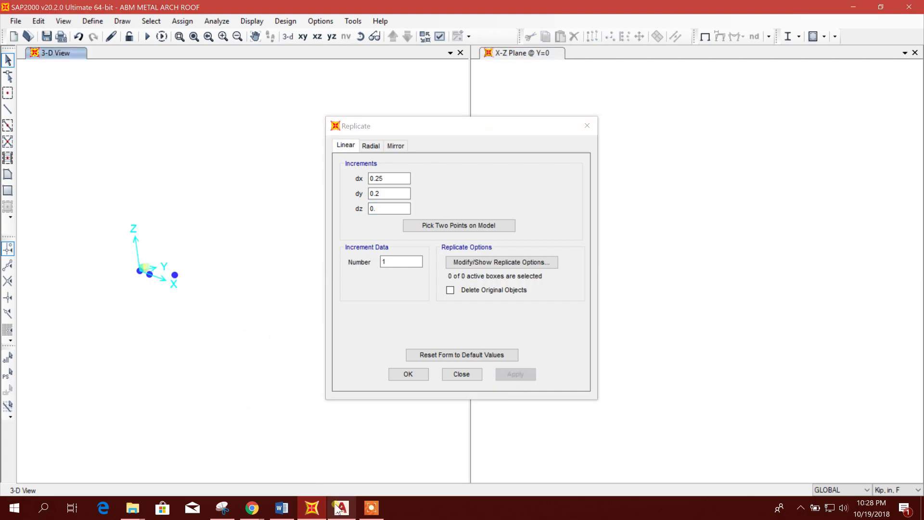
click(340, 508)
Step: Confirm the slope's 0.2000 horizontal width with DIMLINEAR, then select the end joint in SAP2000
key(Return)
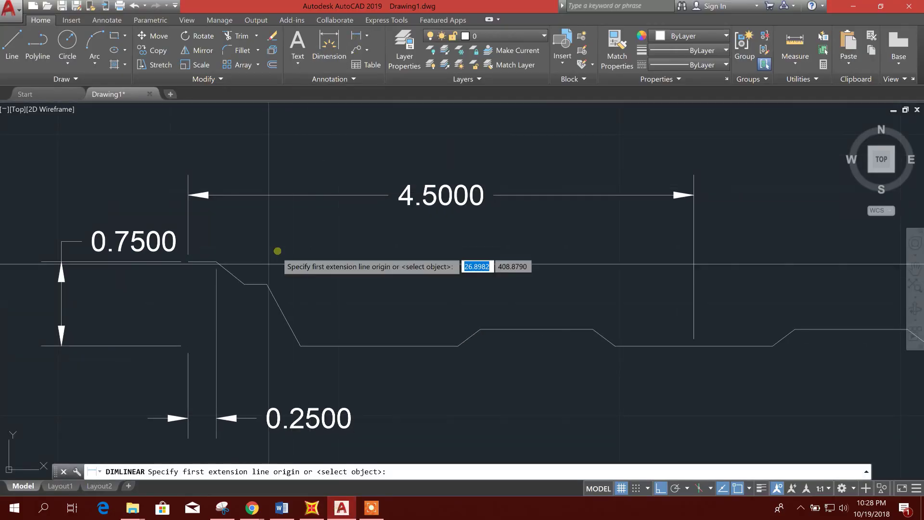
scroll(231, 299, up, 2)
scroll(231, 299, down, 3)
scroll(252, 319, up, 3)
click(234, 298)
click(269, 298)
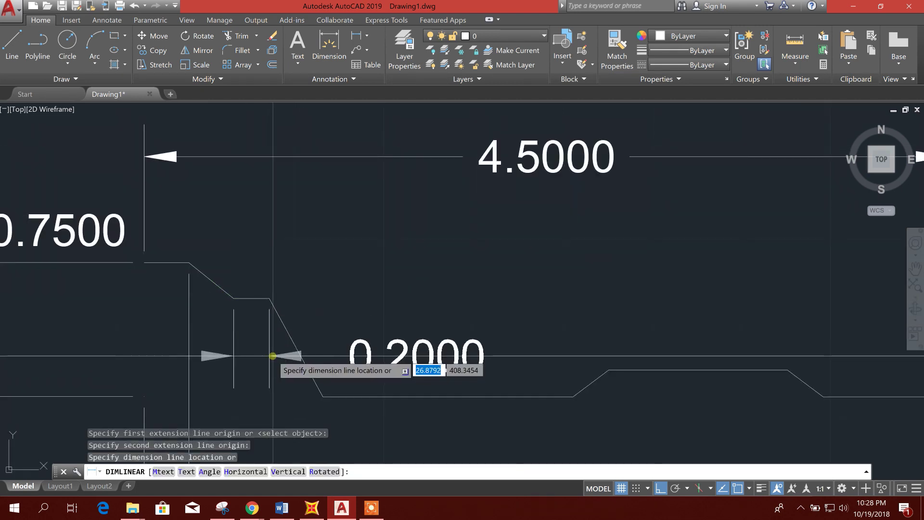
scroll(273, 356, up, 1)
scroll(289, 337, down, 3)
key(Escape)
click(312, 508)
click(175, 272)
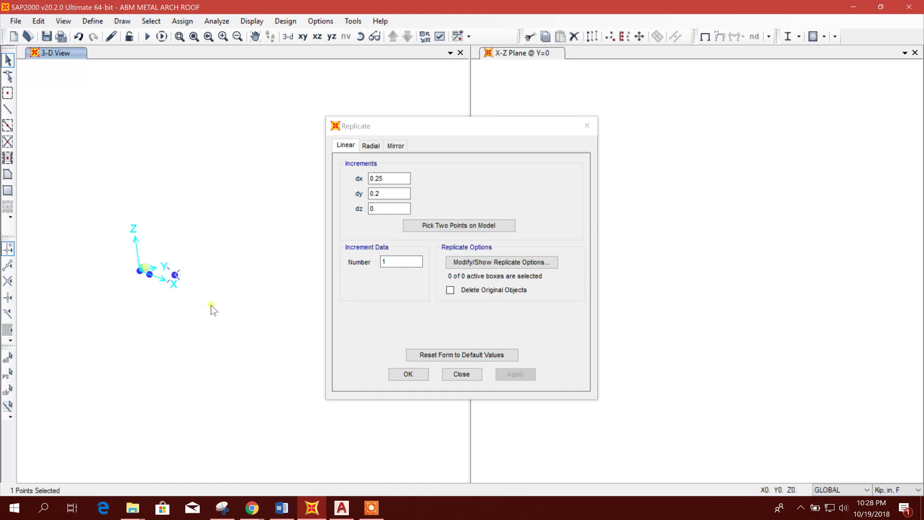
Step: Replicate the end joint with dx 0.2 and dy 0, adding a fourth joint along x
drag(388, 182, 378, 178)
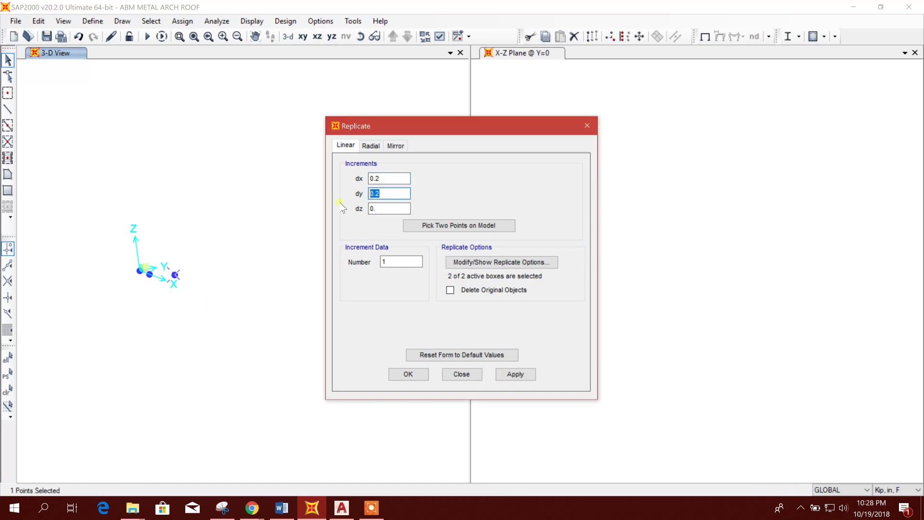
click(515, 374)
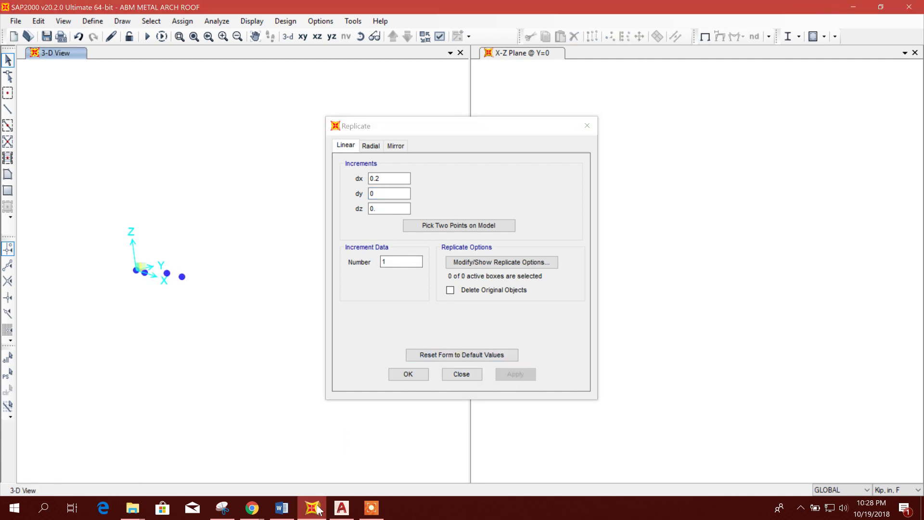
click(312, 508)
scroll(306, 305, up, 5)
scroll(253, 294, down, 4)
scroll(289, 207, up, 2)
click(356, 35)
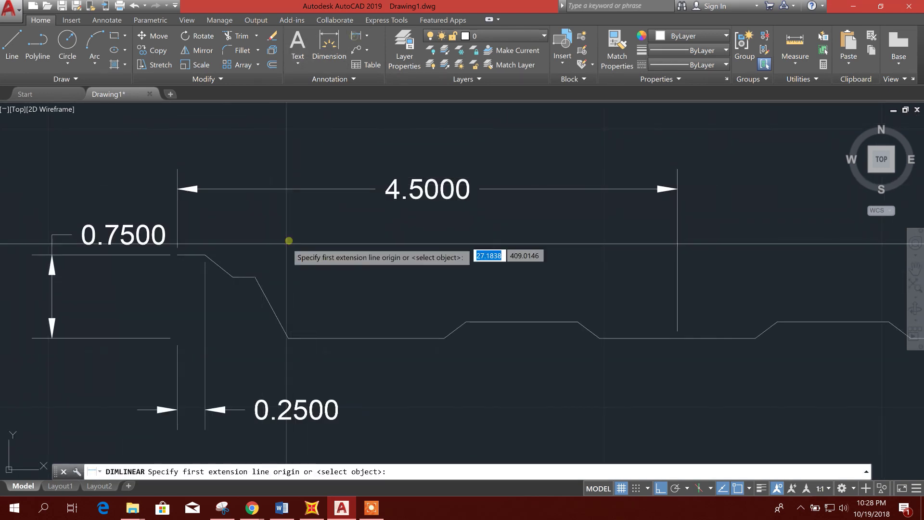
click(256, 277)
click(288, 338)
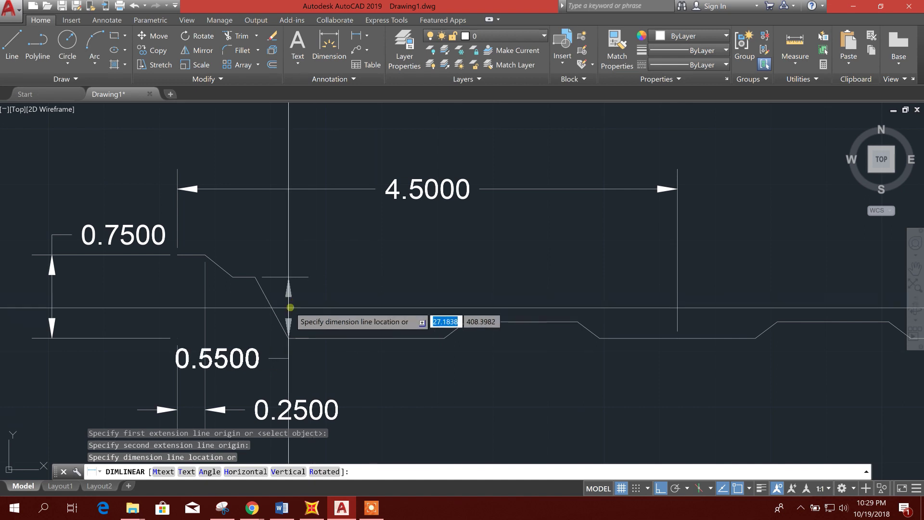
middle_drag(289, 362, 292, 305)
scroll(291, 307, up, 2)
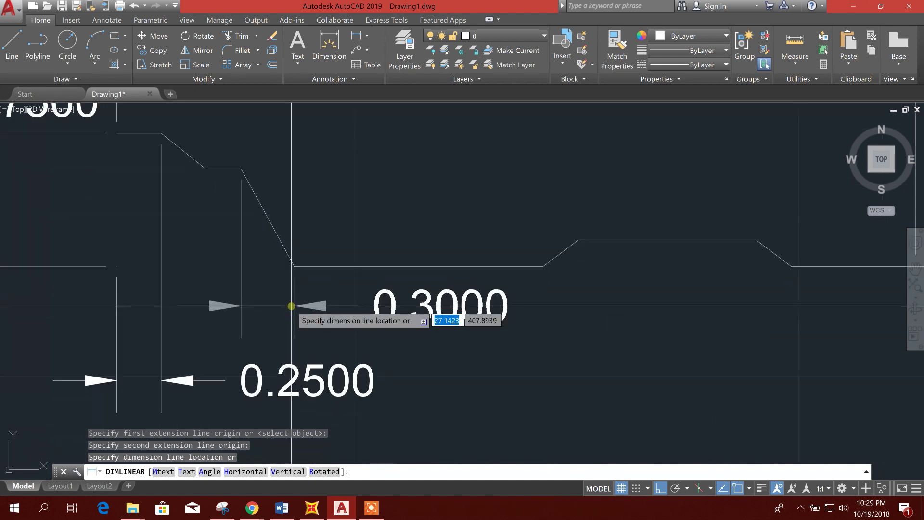
key(Escape)
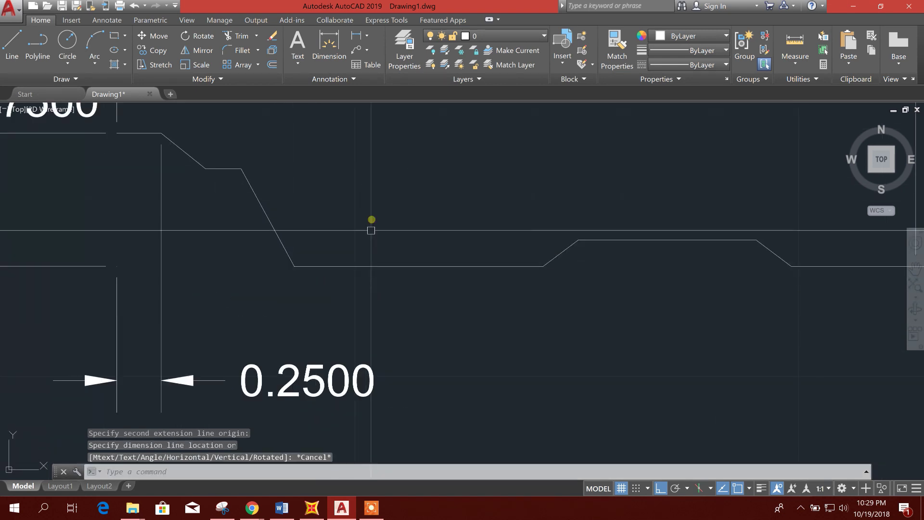
click(312, 508)
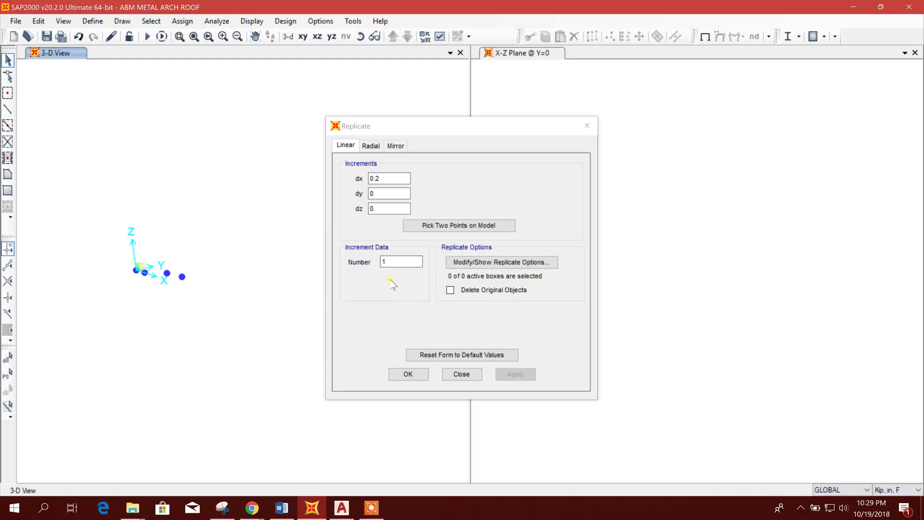
drag(210, 290, 210, 291)
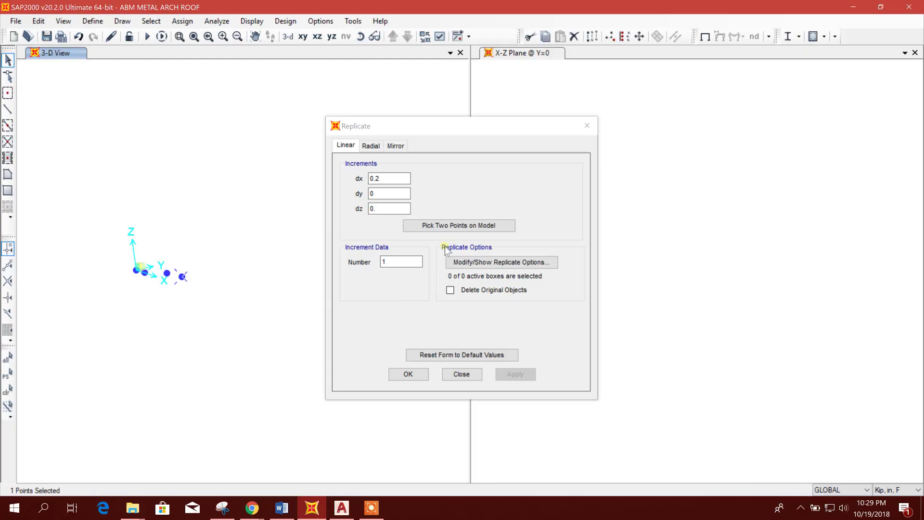
click(381, 179)
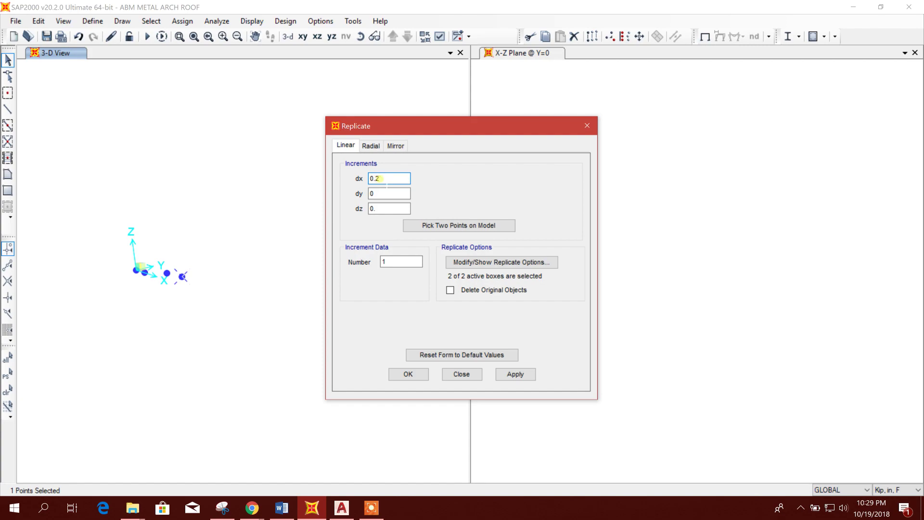
click(342, 508)
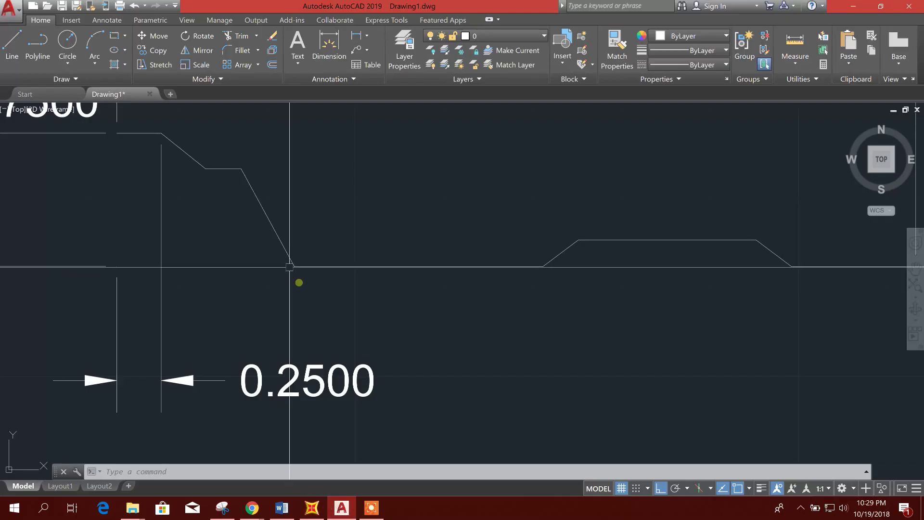
Step: Dimension the sloped web at 0.3000 wide, then set Replicate increments to dx 0.3, dy 0.55
click(241, 169)
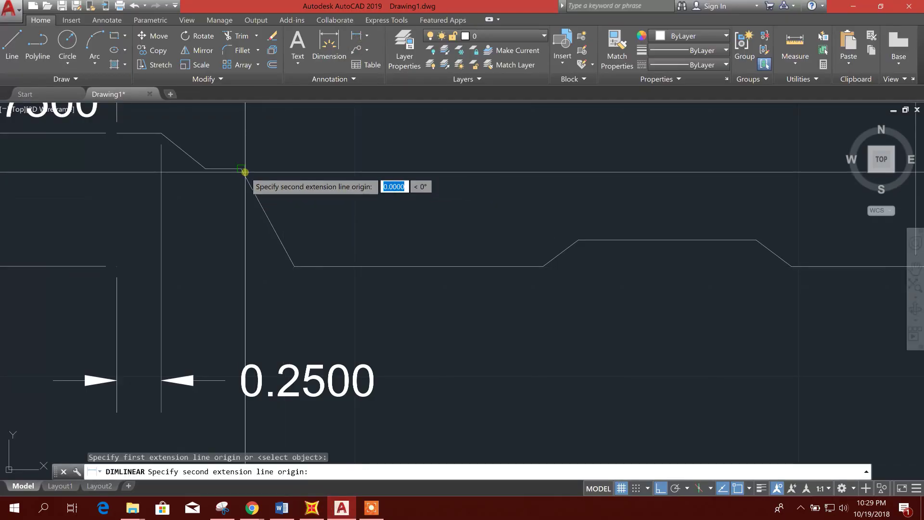
click(294, 266)
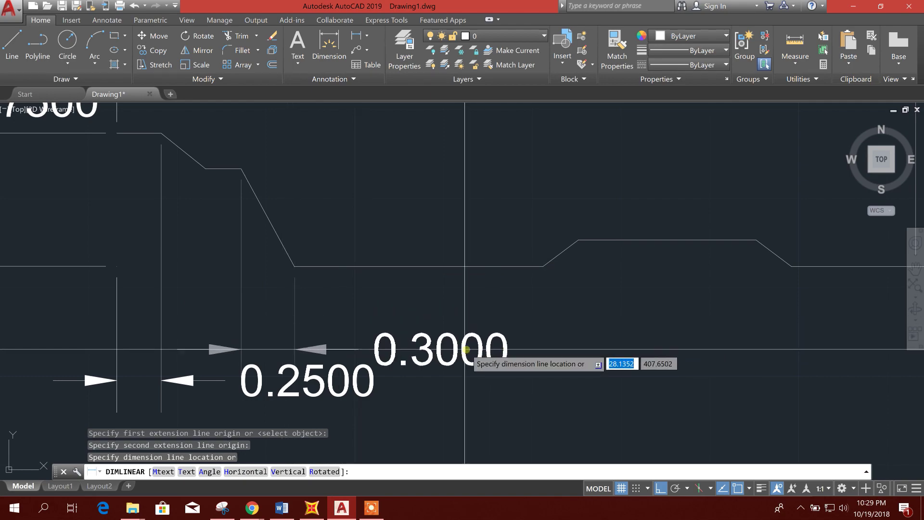
key(Escape)
click(312, 508)
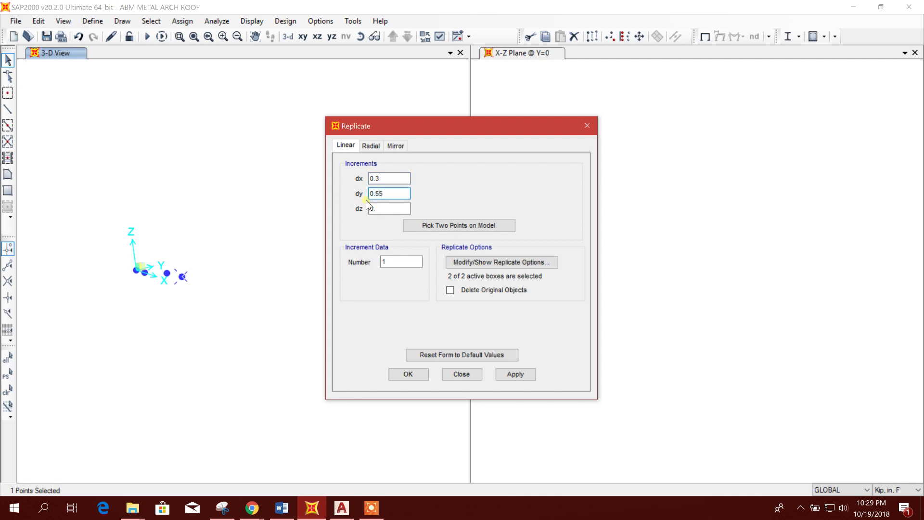
Step: Replicate the last joint by dx 0.3, dy 0.55 to add a fifth profile joint, then go back to AutoCAD
click(515, 375)
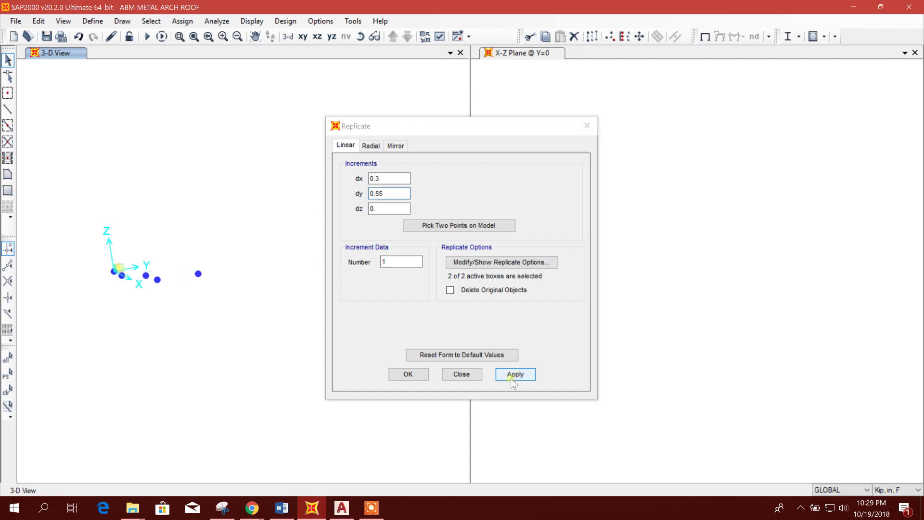
click(341, 507)
scroll(274, 270, down, 3)
scroll(309, 291, up, 3)
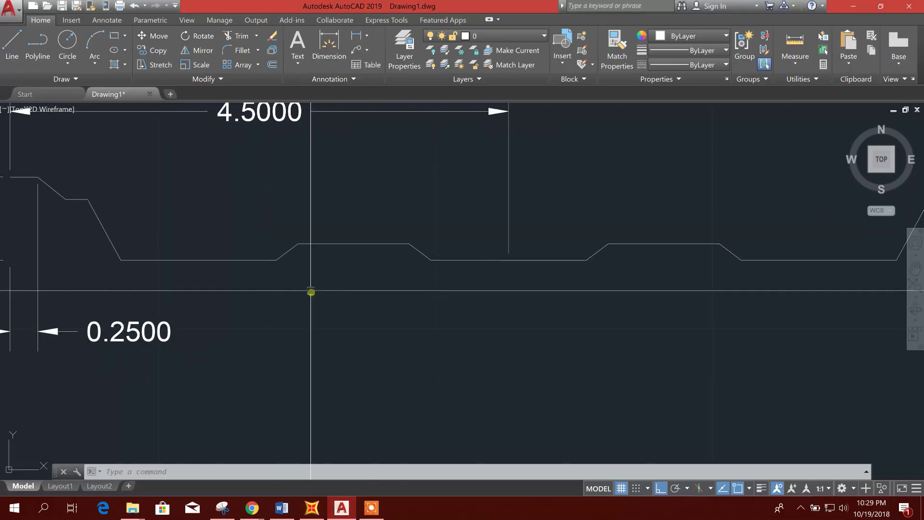
Step: Dimension the deck profile's 1.4000 flat bottom in AutoCAD, then bring SAP2000 back up
click(329, 46)
click(122, 259)
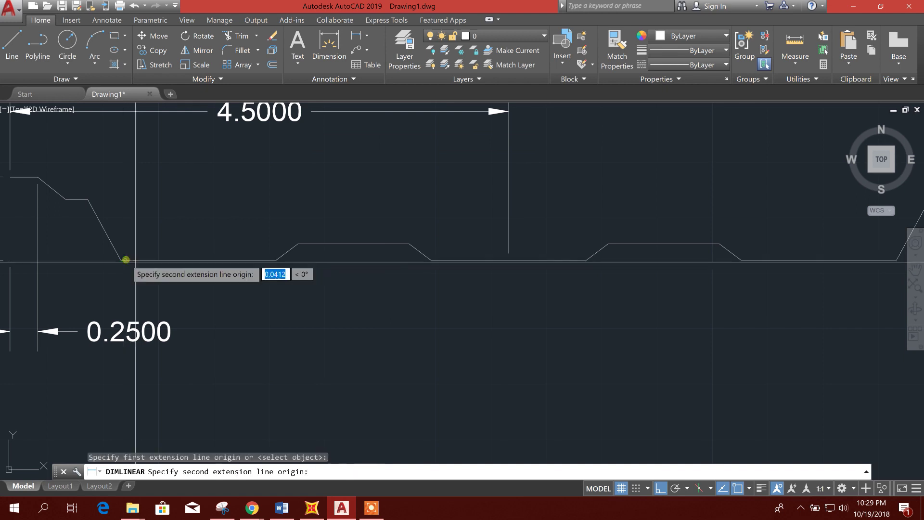
click(276, 260)
click(271, 312)
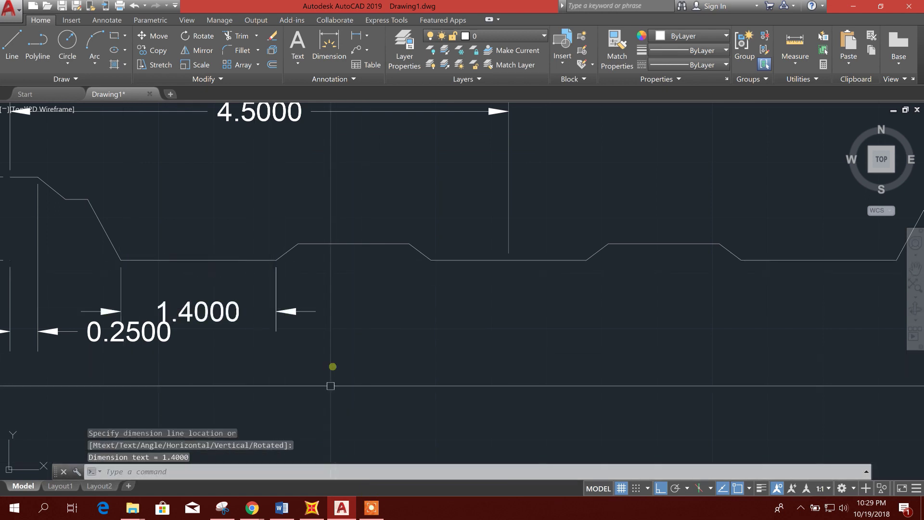
click(313, 509)
click(320, 512)
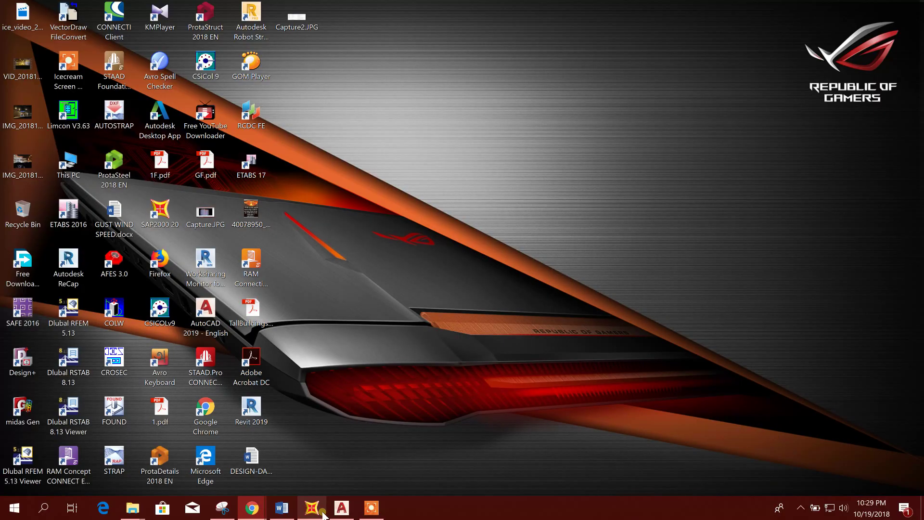
click(316, 509)
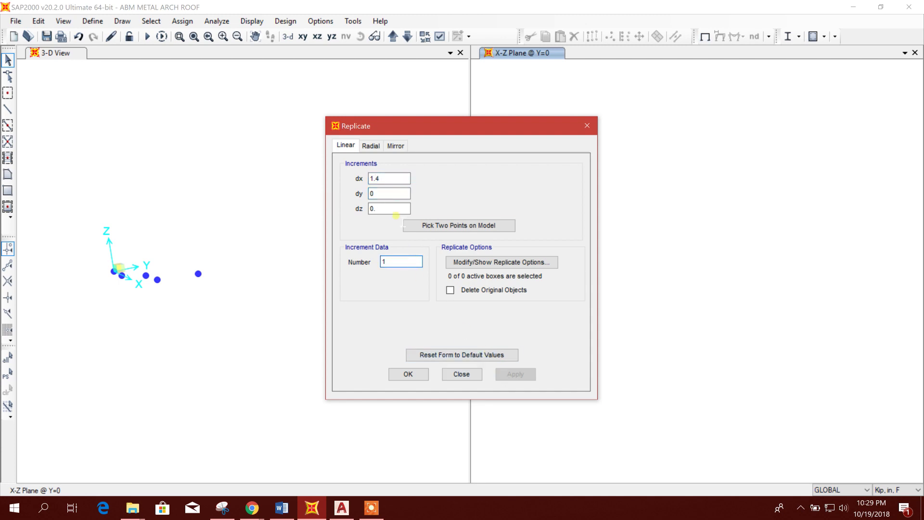
Step: Replicate the outermost joint by dx 1.4 to add a sixth joint along the flat bottom
click(198, 273)
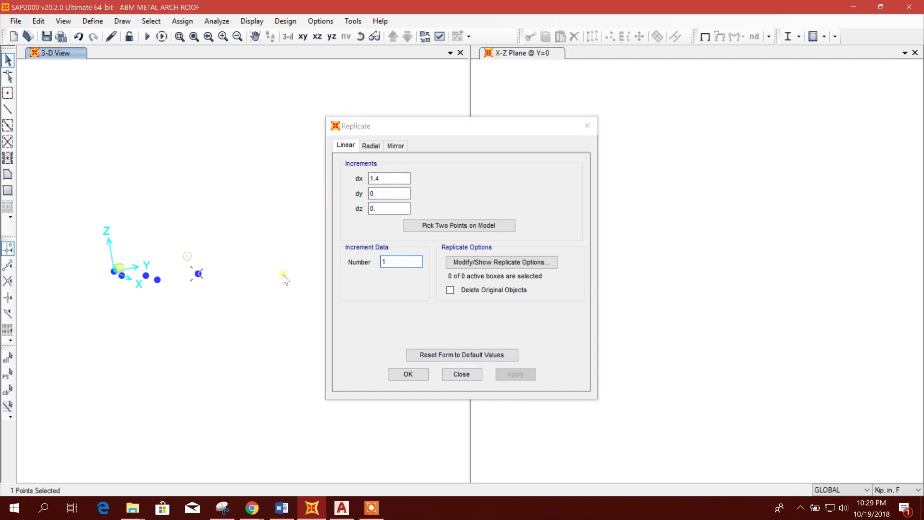
click(390, 211)
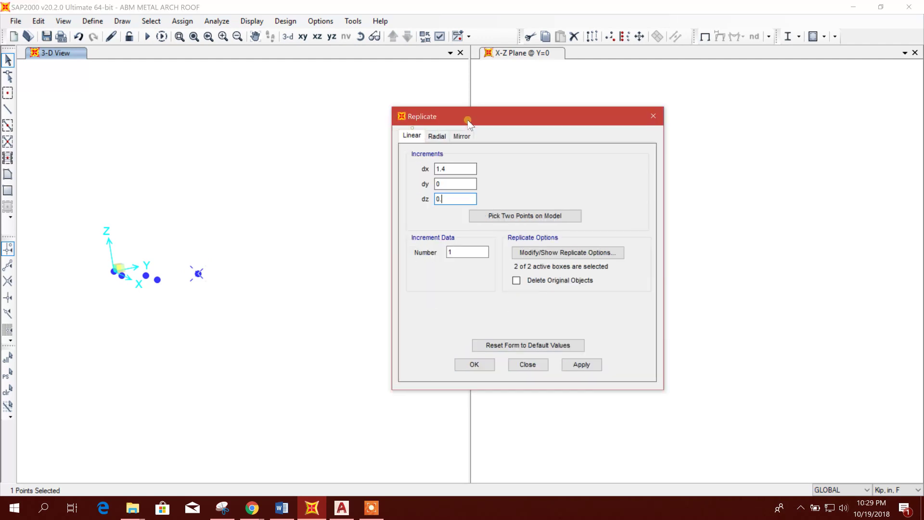
drag(470, 121, 575, 102)
click(620, 355)
click(253, 359)
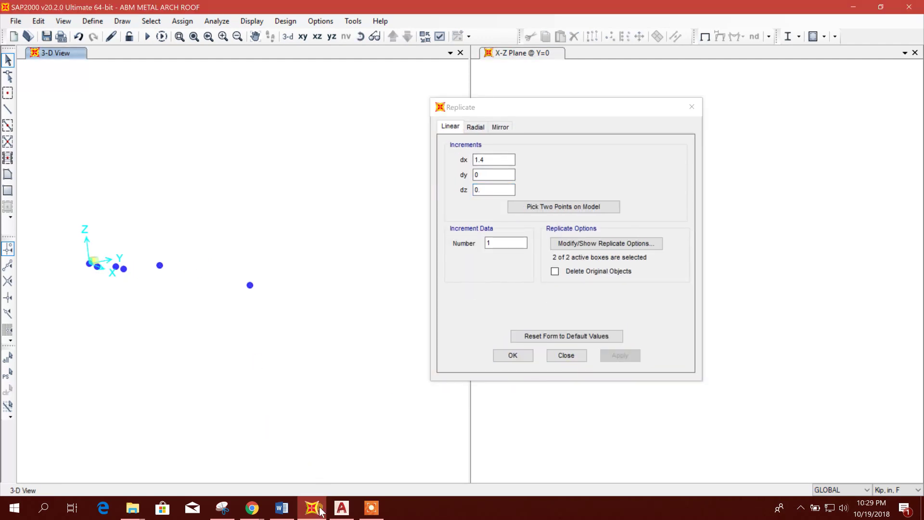
click(341, 508)
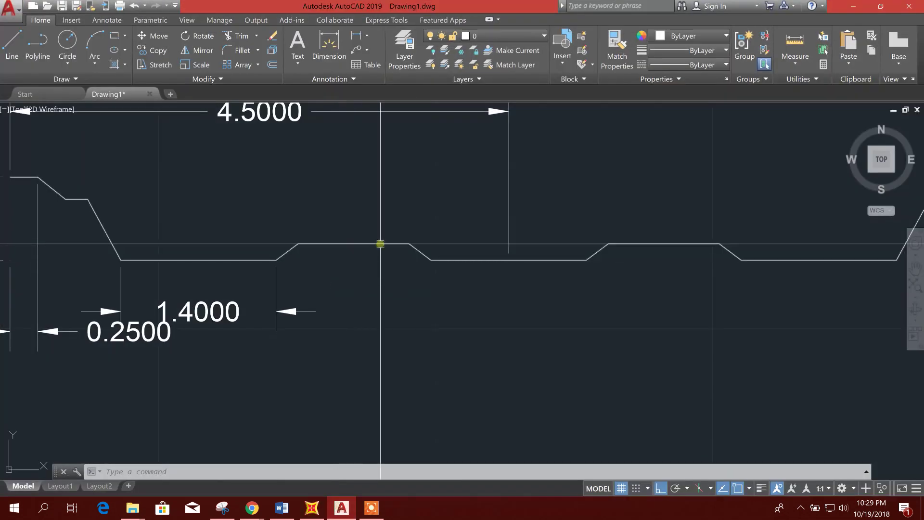
Step: Measure the raised rib's 0.1500 height without keeping the dimension, then return to SAP2000
click(356, 36)
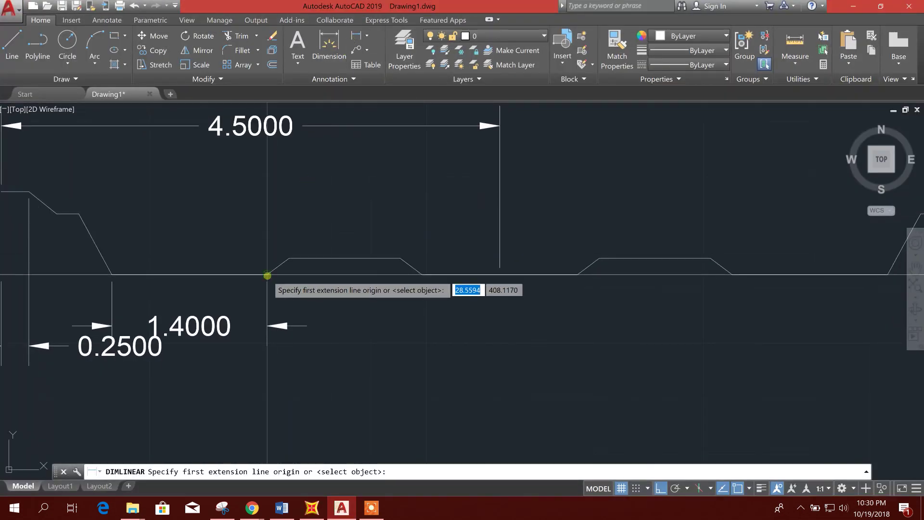
click(267, 275)
click(288, 258)
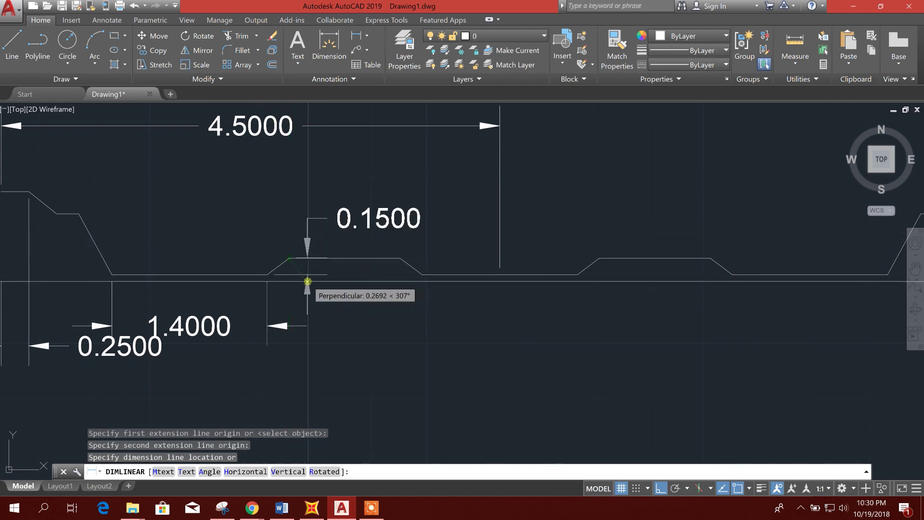
key(Escape)
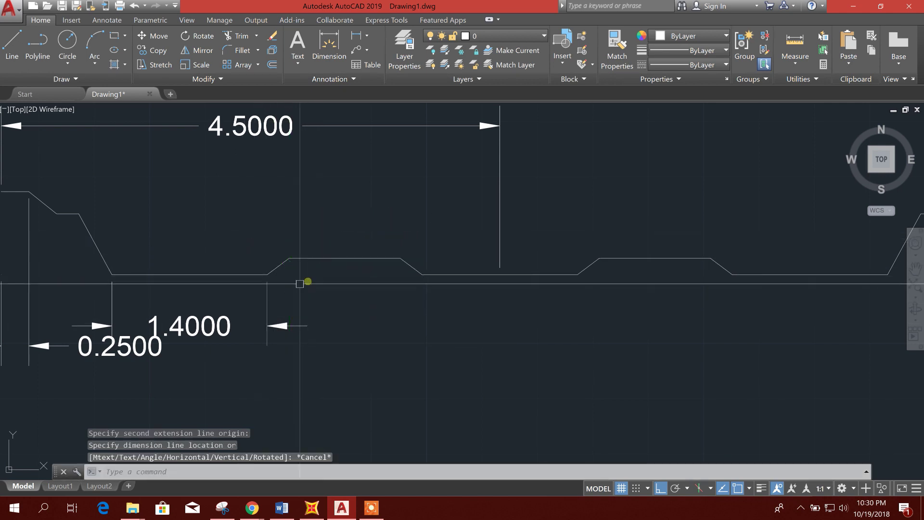
click(312, 508)
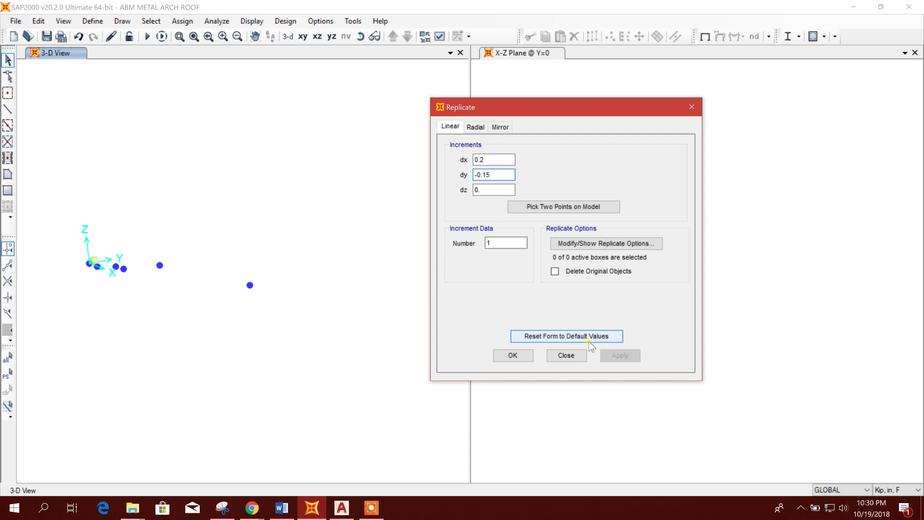
Step: Replicate the outermost joint by dx 0.2, dy -0.15 to add a seventh joint
click(250, 285)
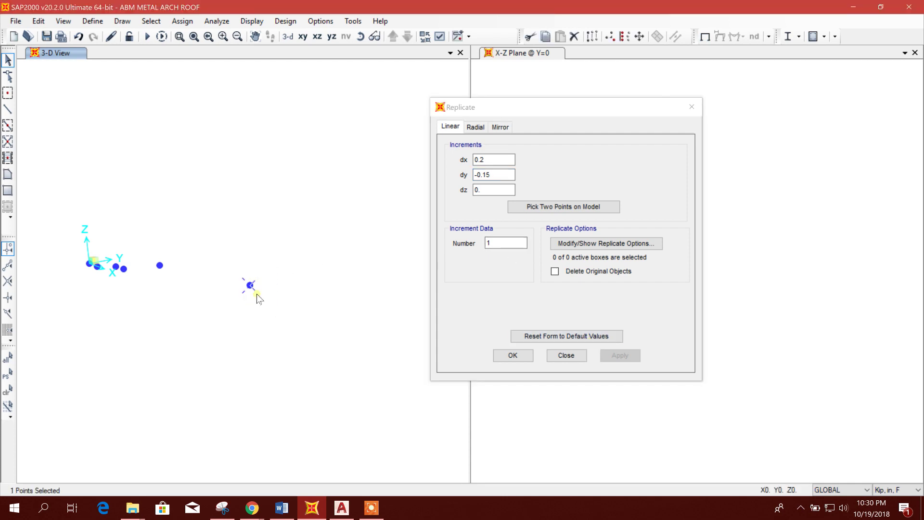
click(498, 190)
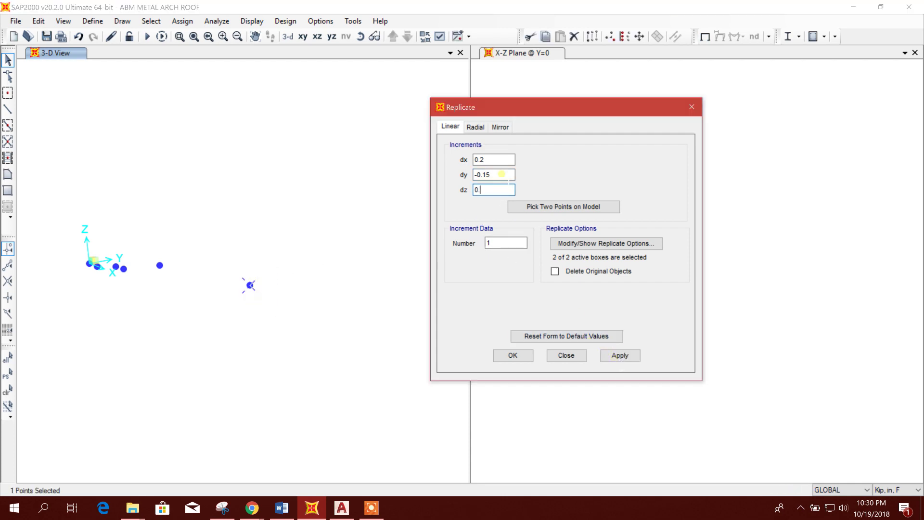
click(620, 355)
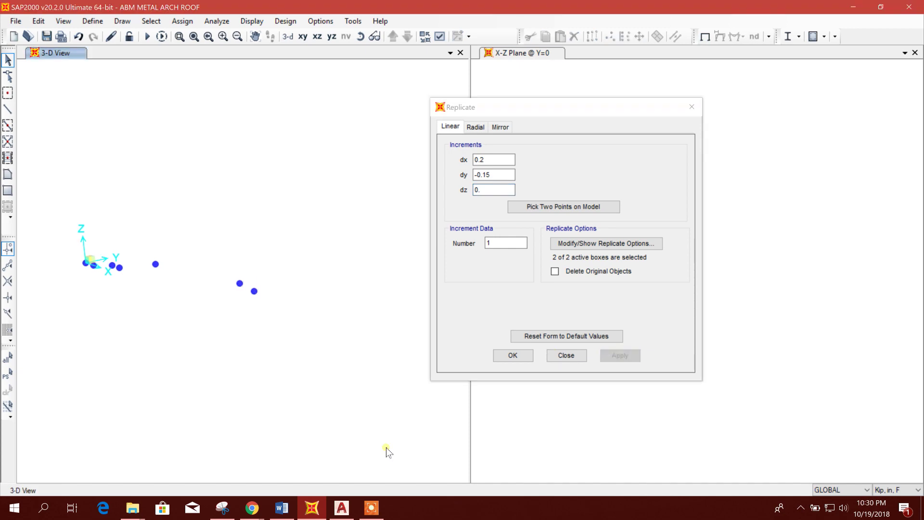
Step: In AutoCAD, dimension the rib's 1.0000 top flat, then return to SAP2000
click(342, 508)
middle_drag(362, 351, 343, 365)
click(356, 36)
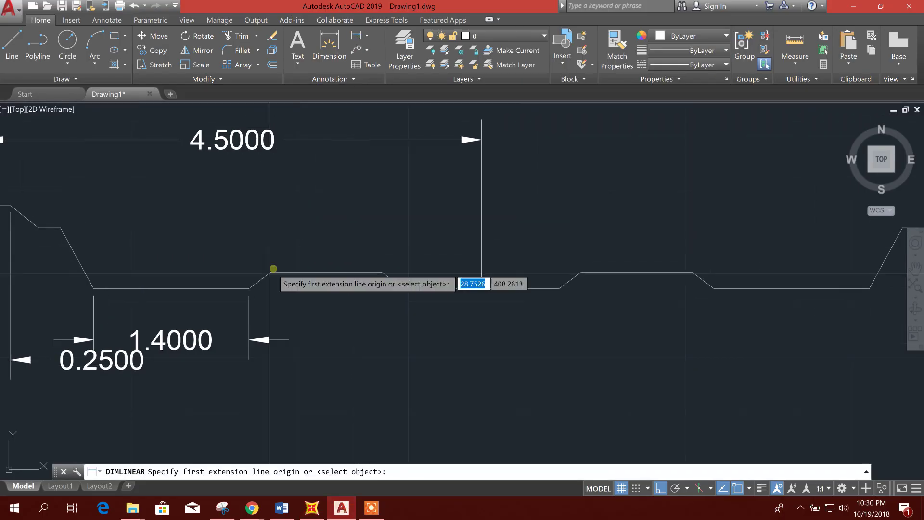
click(272, 275)
click(382, 273)
click(382, 331)
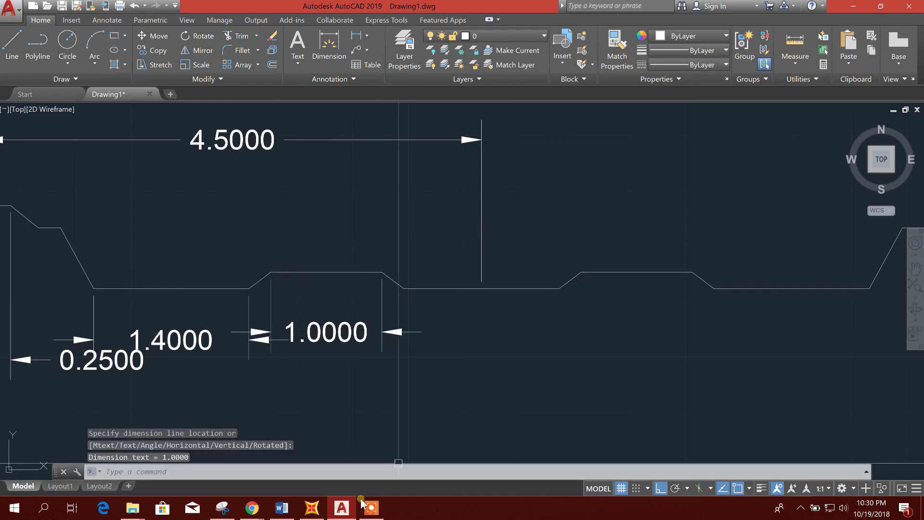
click(312, 507)
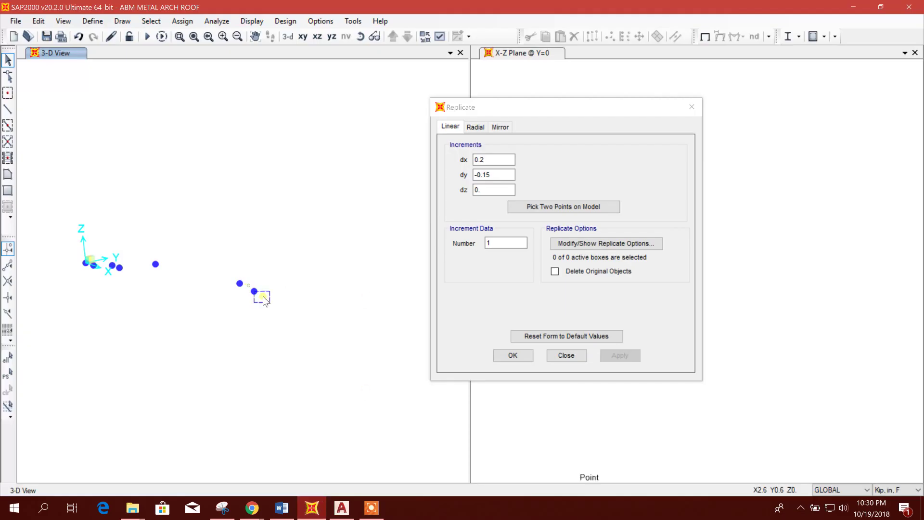
Step: Replicate the newest joint by dx 1, dy 0 to add an eighth joint along the rib top
click(251, 287)
click(501, 177)
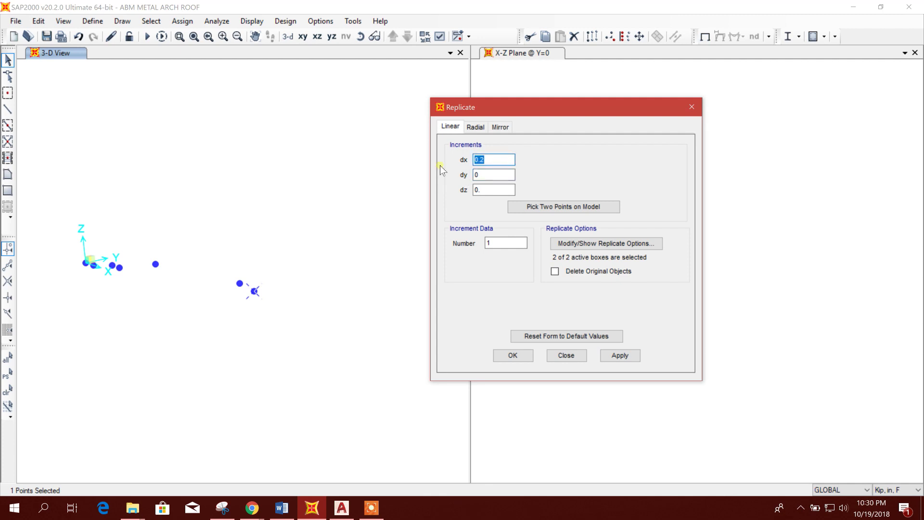
click(620, 355)
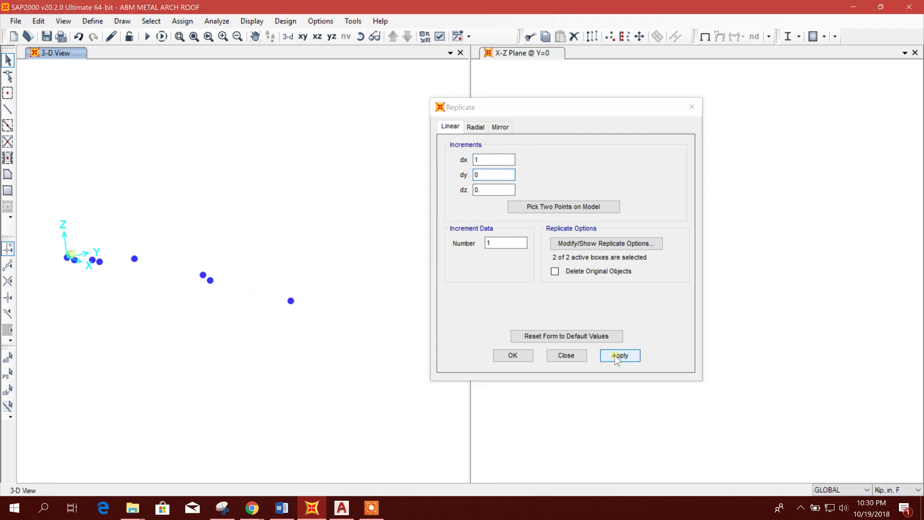
click(341, 508)
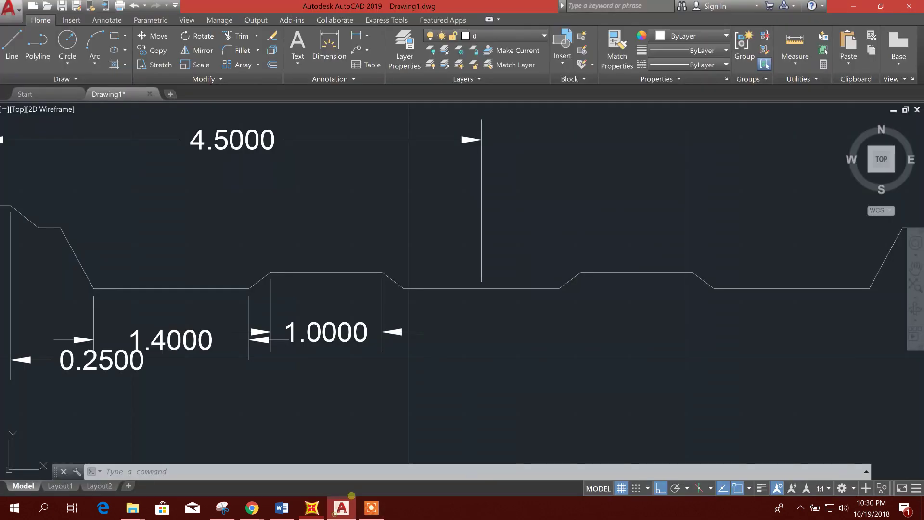
Step: Check the rib's 0.1500 rise with a cancelled linear dimension, then return to SAP2000
click(356, 36)
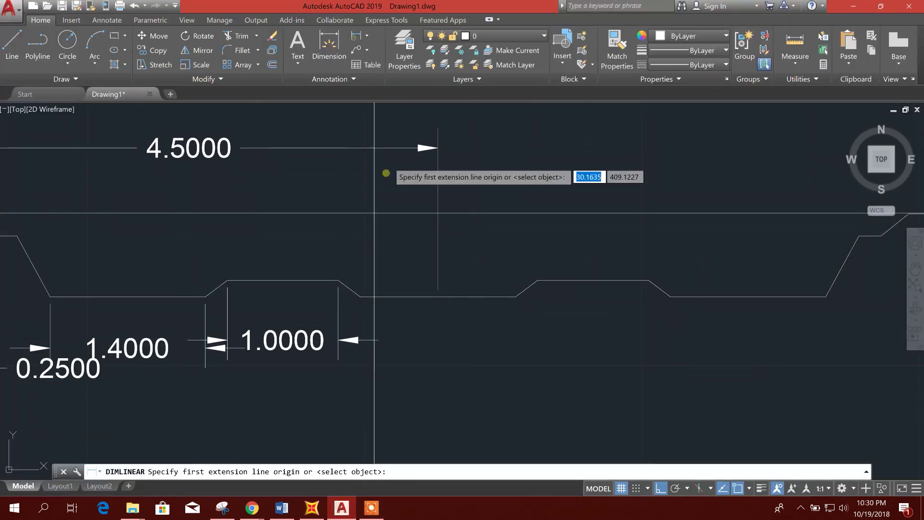
click(340, 279)
click(361, 297)
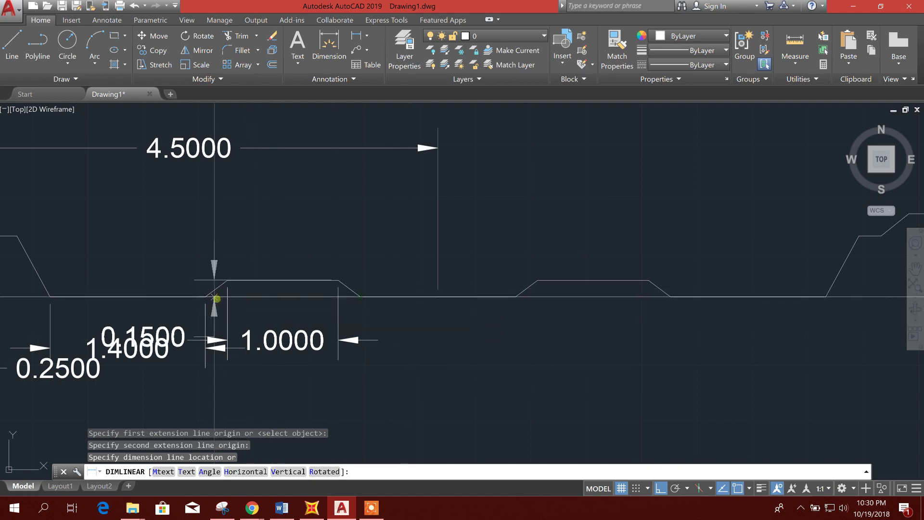
key(Escape)
click(312, 508)
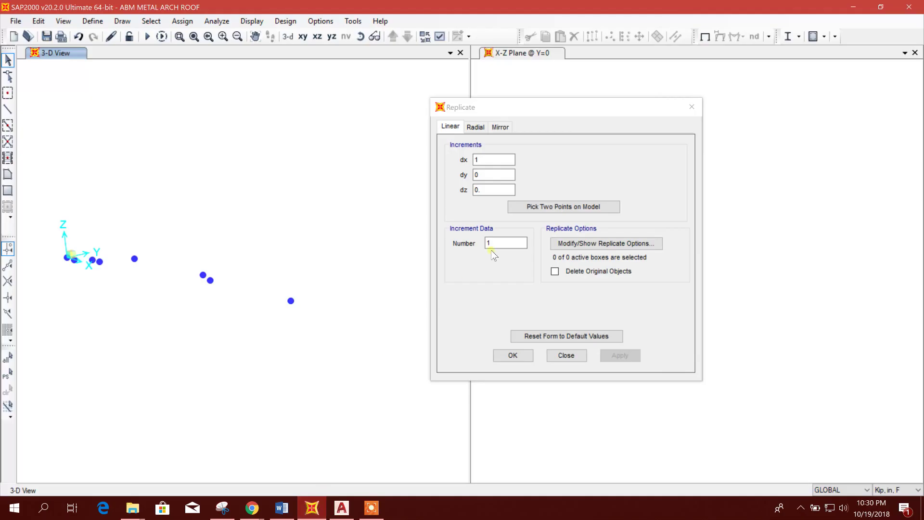
Step: Set dx 0.2, dy 0.15 and replicate the last joint to add a ninth profile joint
text(0.2)
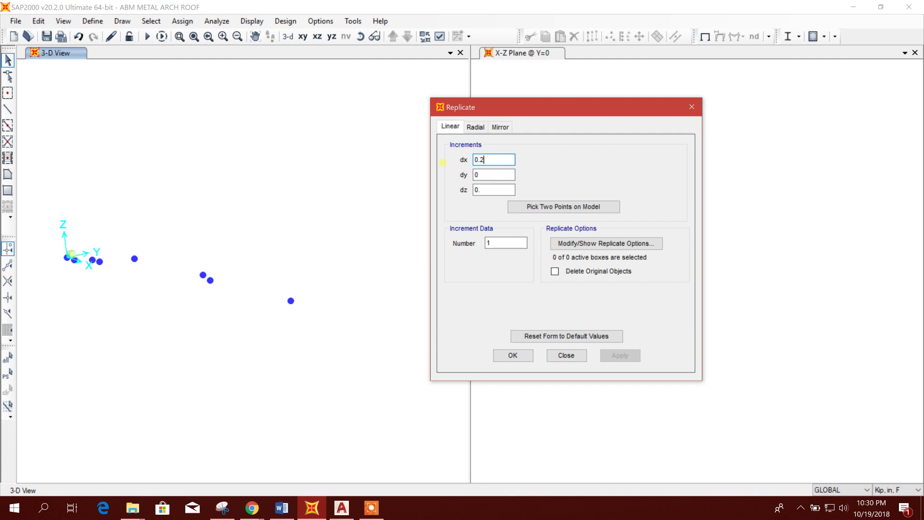
text(0.15)
key(Tab)
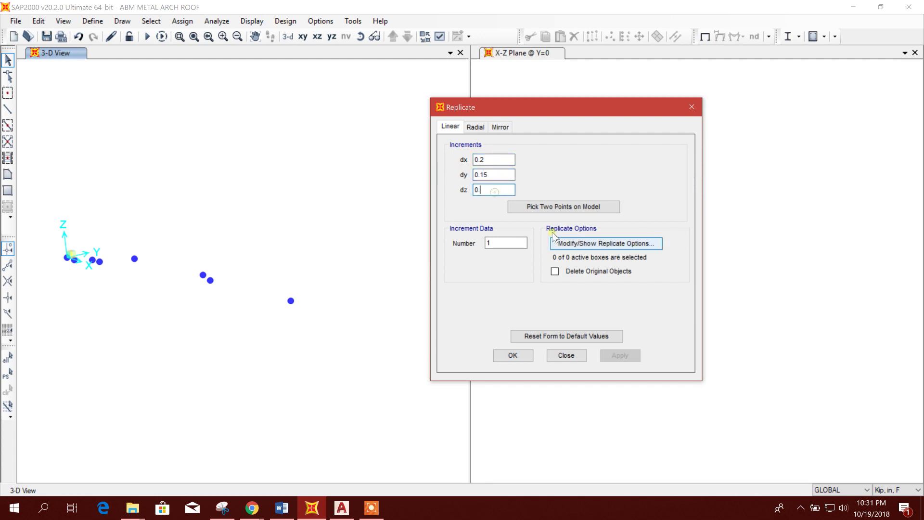
click(291, 301)
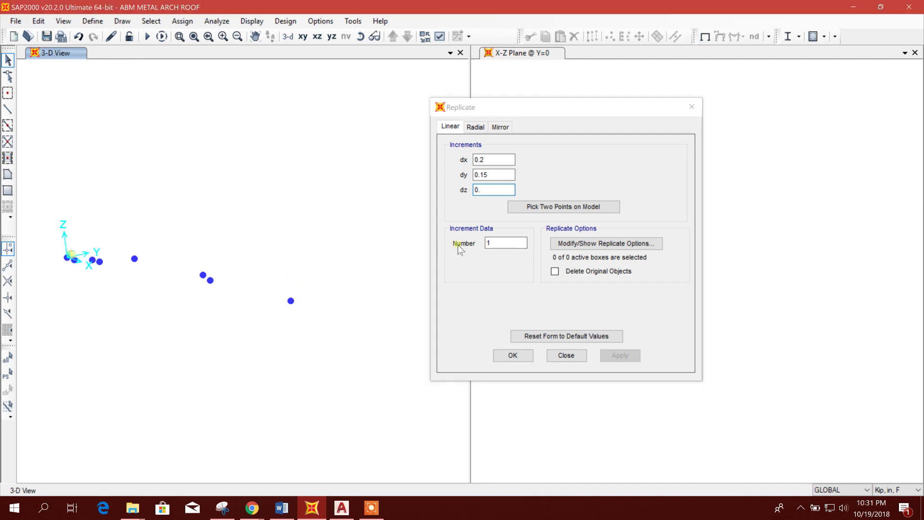
click(504, 242)
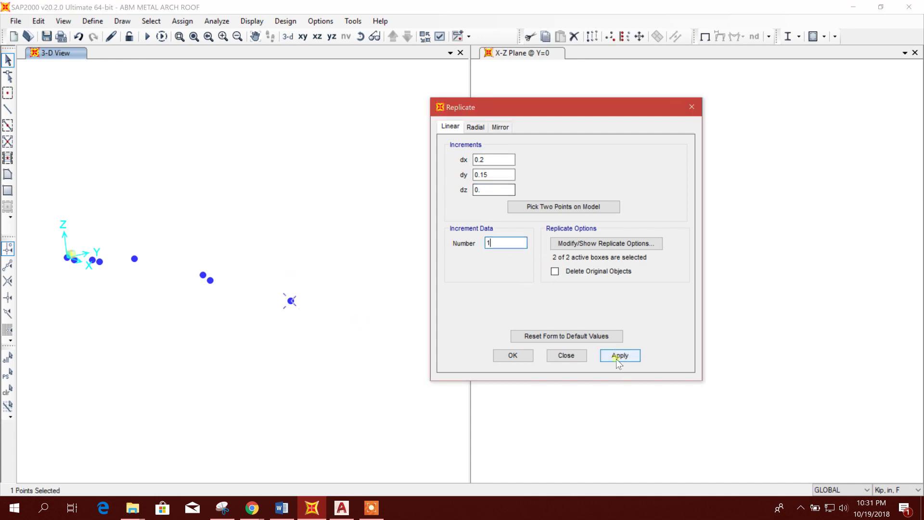
click(618, 356)
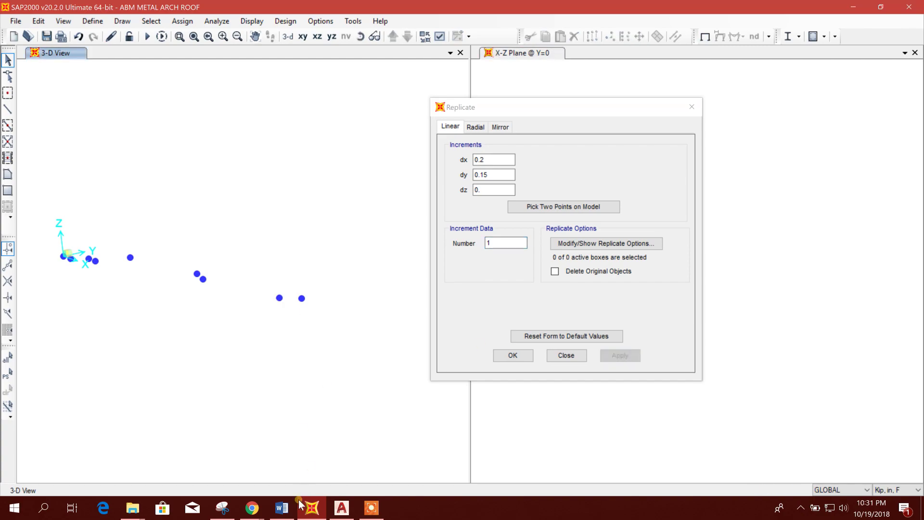
click(341, 507)
mouse_move(381, 306)
middle_down()
mouse_move(374, 337)
mouse_move(308, 319)
middle_up()
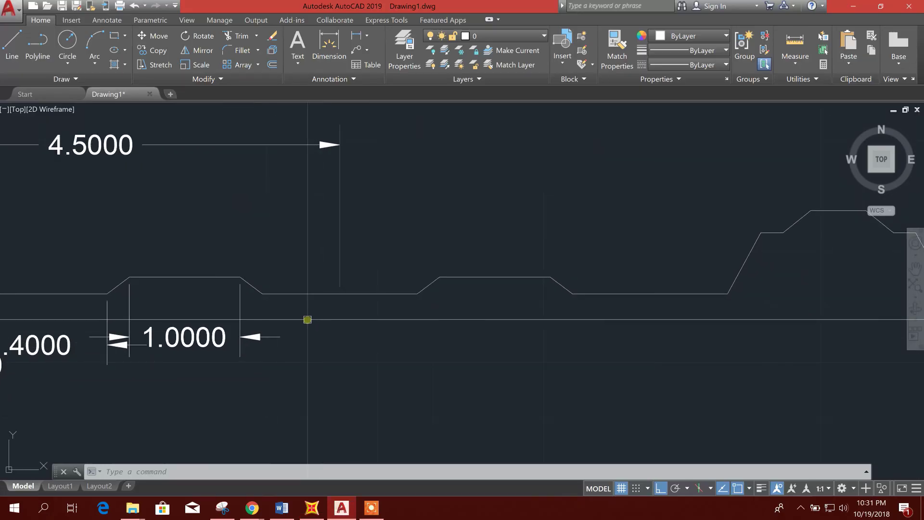
Step: Start a linear dimension across the next rib, then cancel it unfinished
click(329, 44)
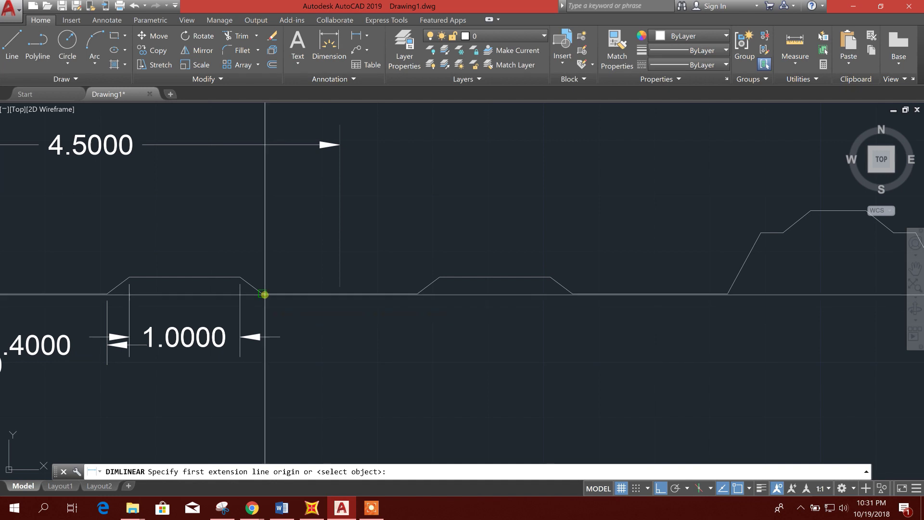
click(265, 295)
scroll(392, 328, down, 4)
scroll(398, 324, up, 2)
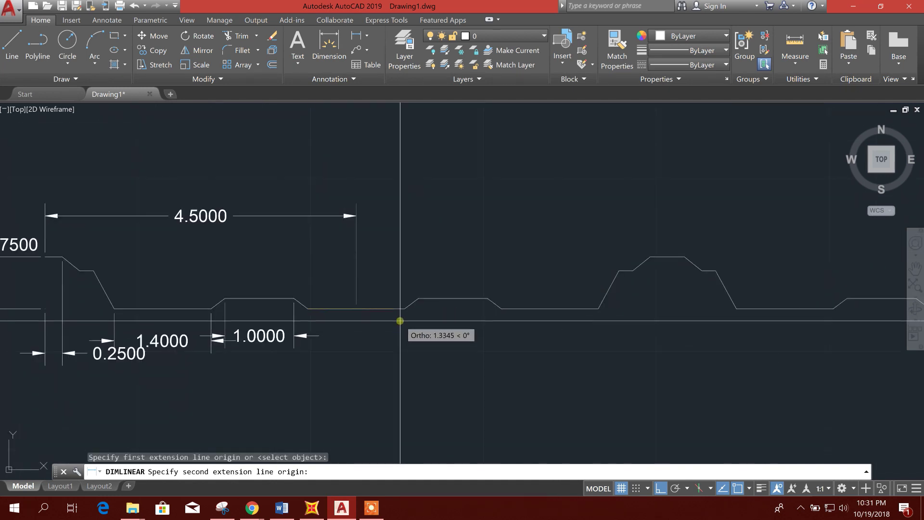
click(405, 308)
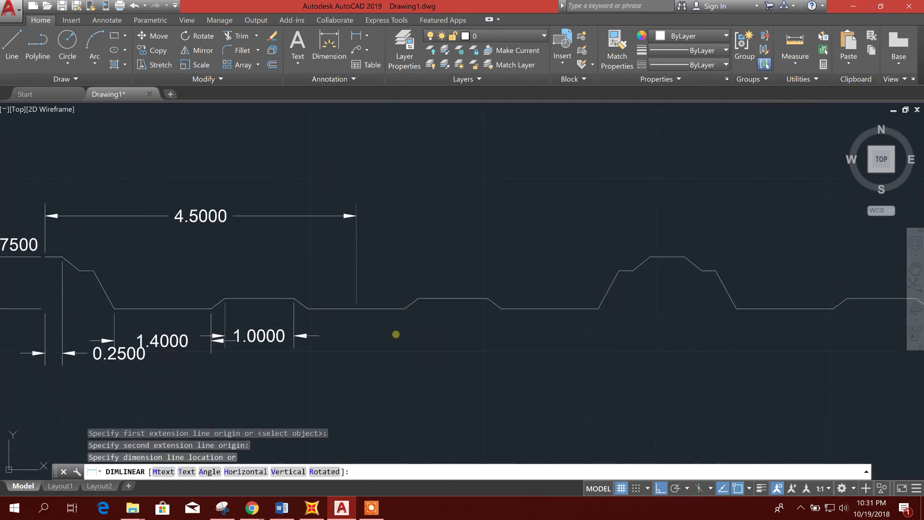
key(Escape)
scroll(310, 315, up, 2)
scroll(313, 315, down, 2)
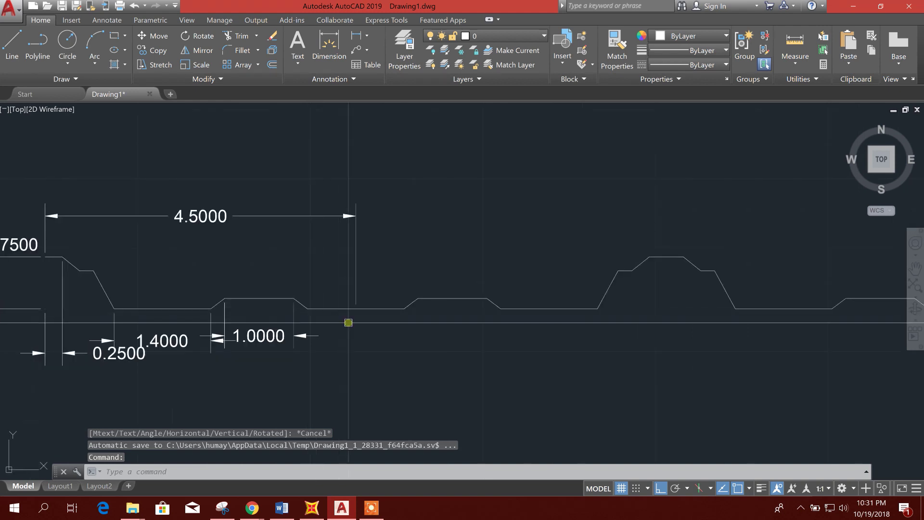
scroll(348, 323, up, 2)
Step: Dimension the second 1.4000 flat-bottom span beneath the next rib
click(356, 35)
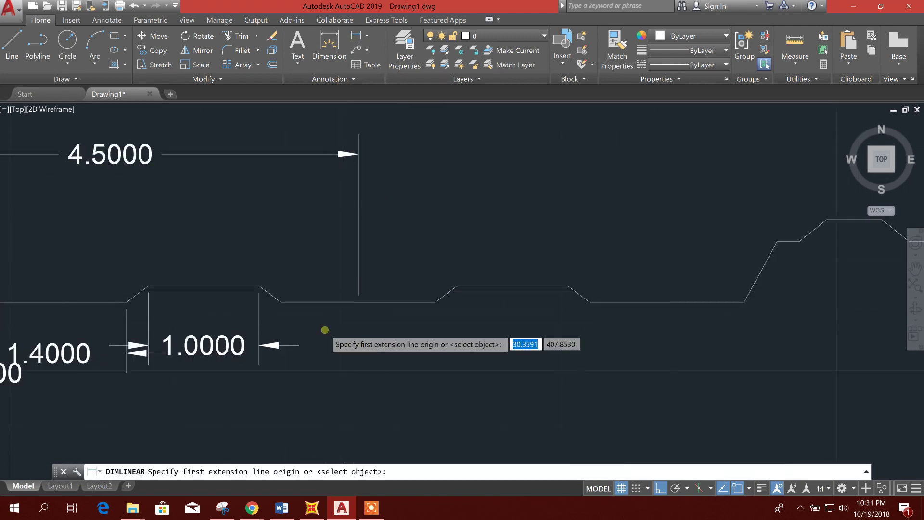
scroll(325, 329, down, 3)
scroll(322, 333, up, 2)
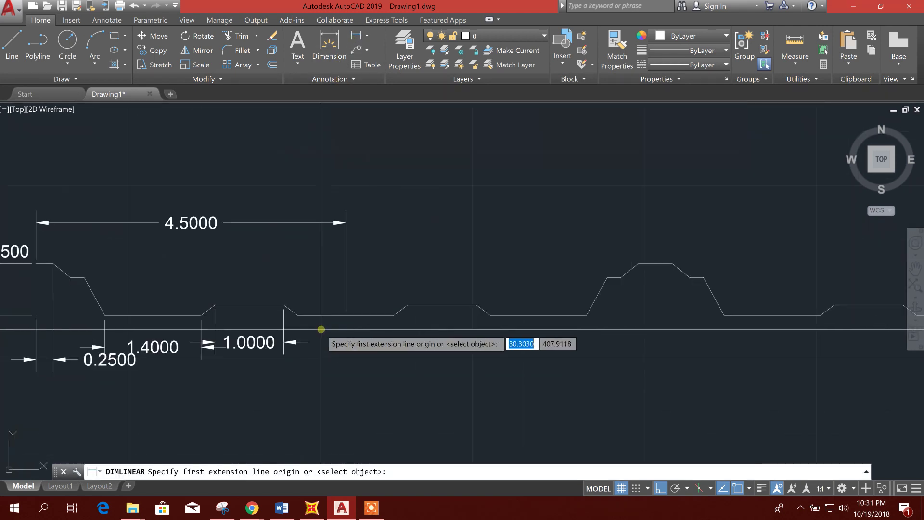
click(298, 315)
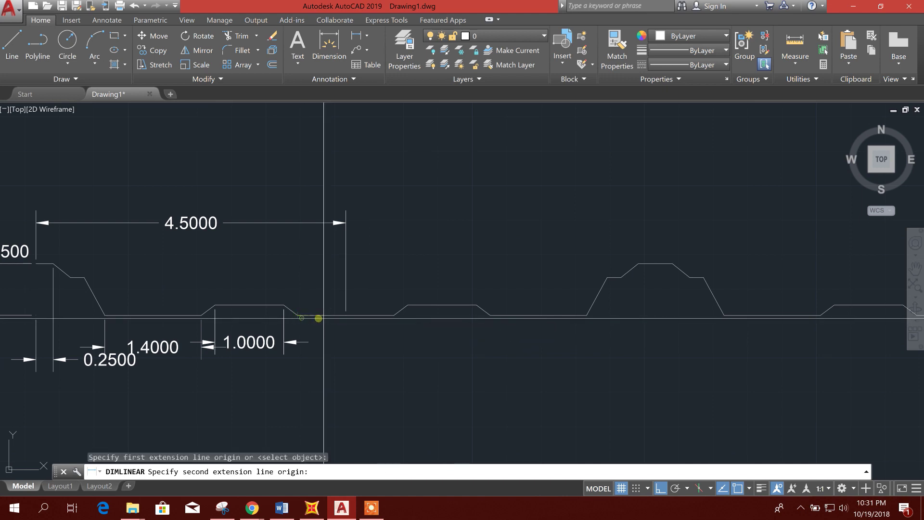
click(393, 318)
click(383, 418)
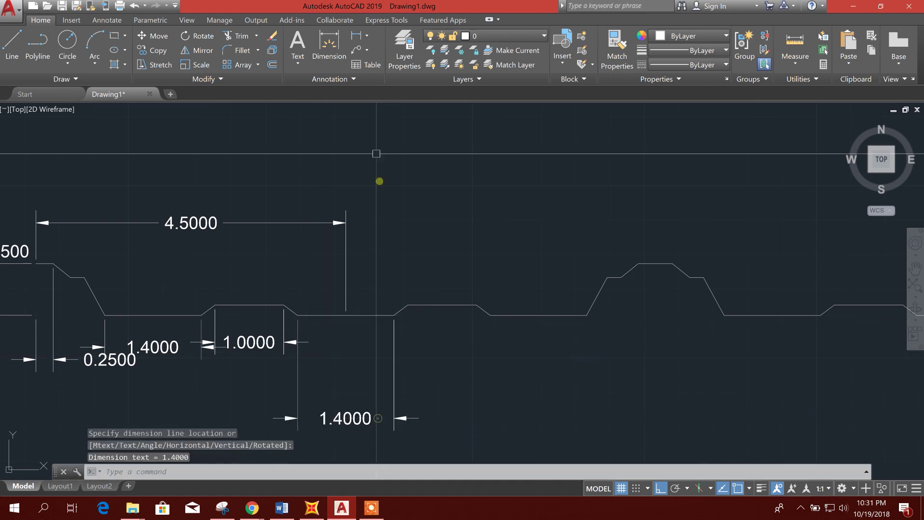
Step: Add a 0.7000 half-span dimension beside the 1.4000 span
key(Return)
click(298, 315)
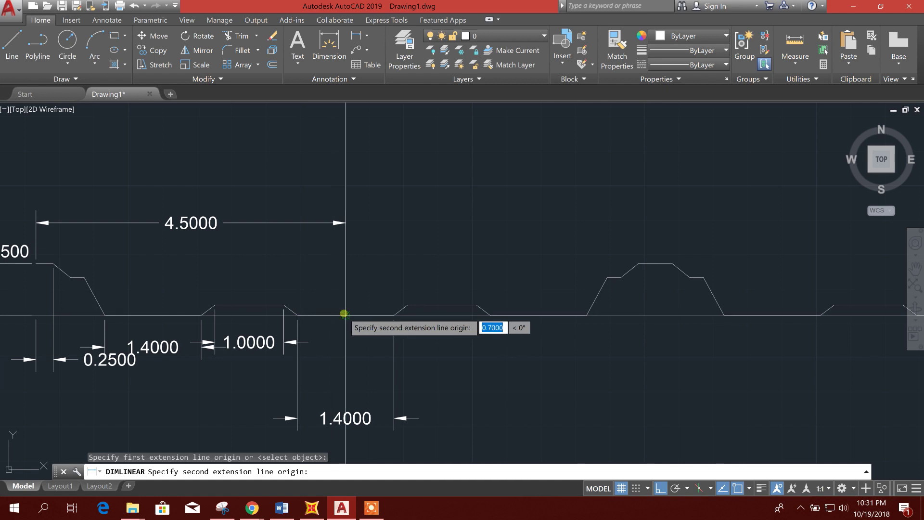
click(343, 313)
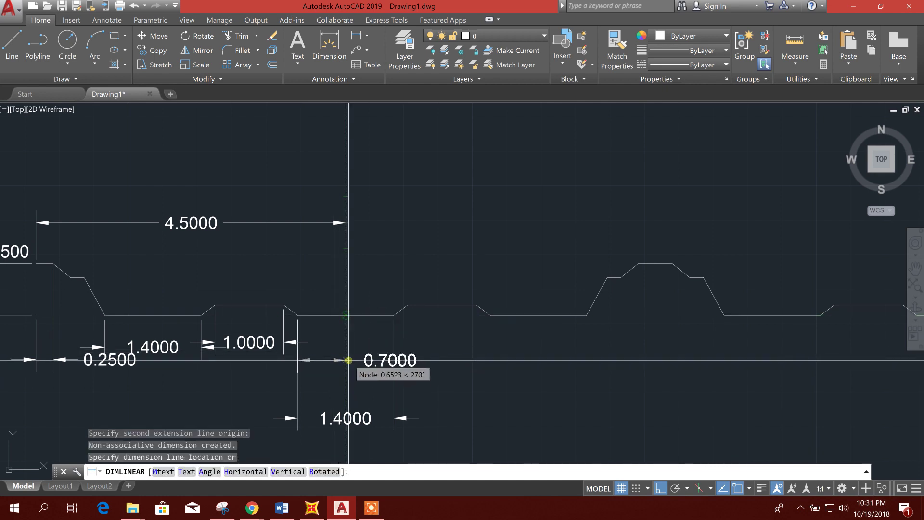
click(348, 360)
scroll(478, 381, down, 2)
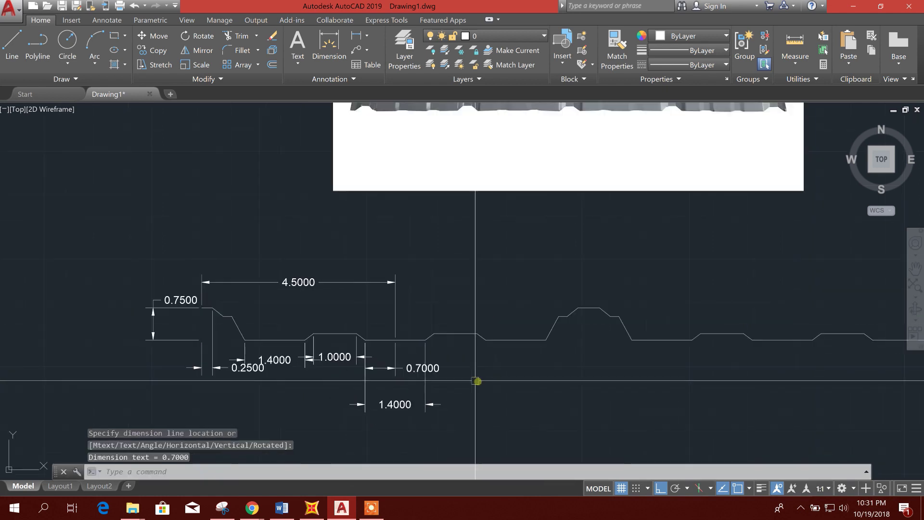
scroll(468, 379, up, 2)
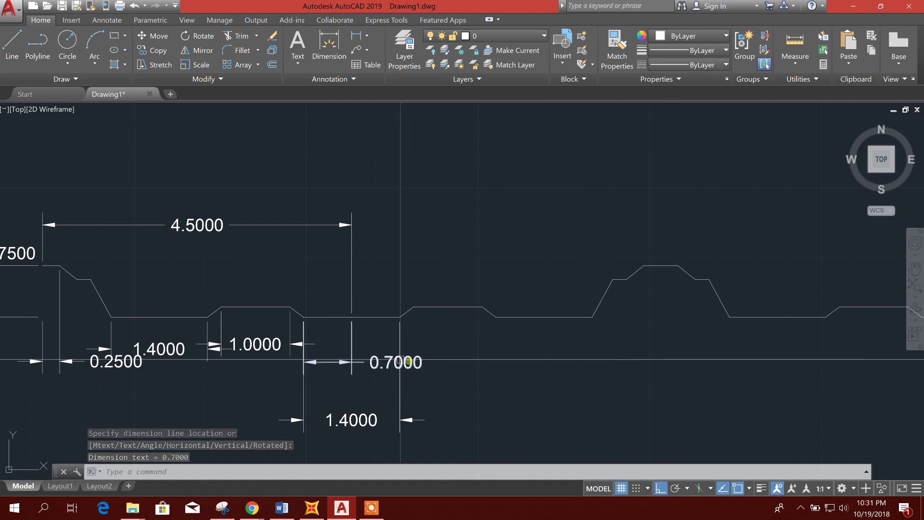
scroll(385, 356, down, 2)
scroll(392, 360, up, 2)
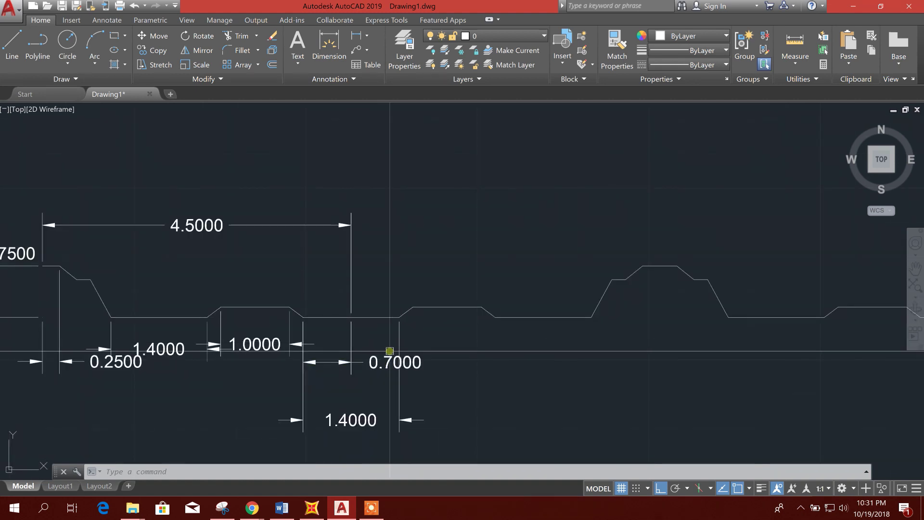
Step: Replicate the latest joint by dx 0.7, dy 0 for a tenth mid-span joint, then close Replicate
click(312, 508)
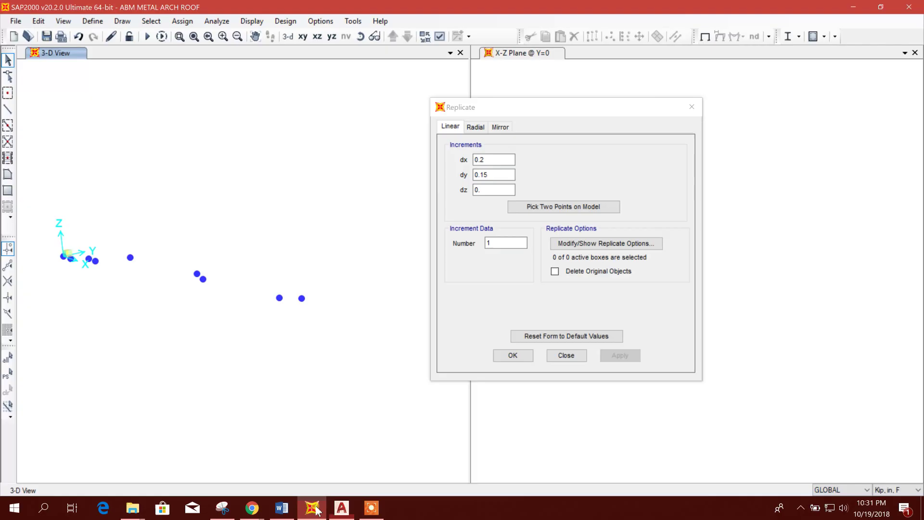
click(303, 298)
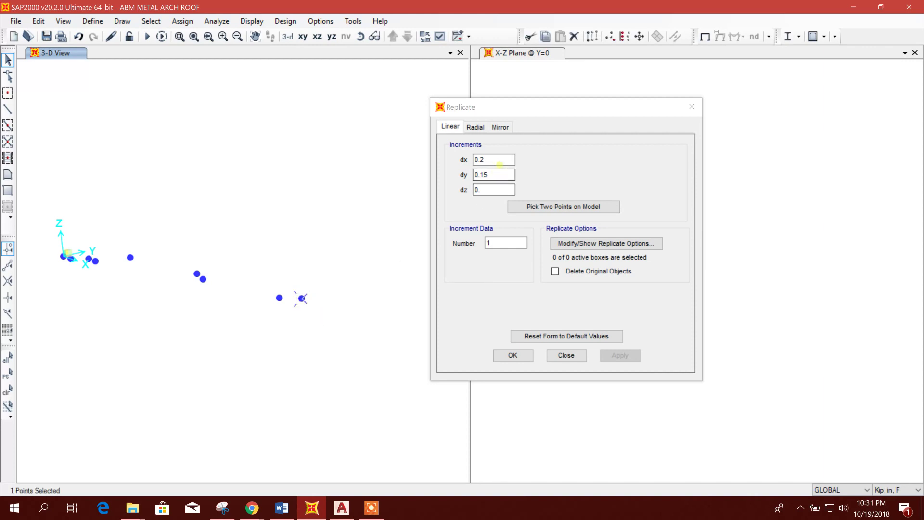
click(464, 163)
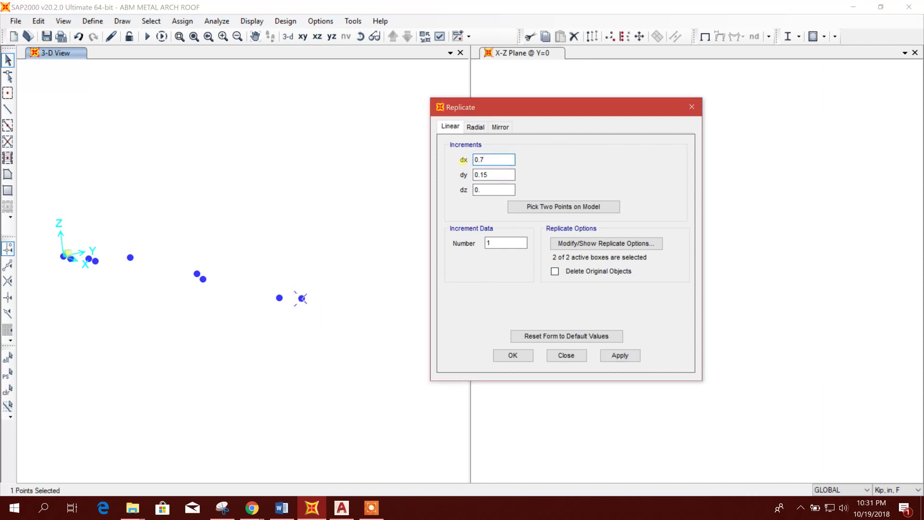
drag(495, 174, 426, 180)
click(621, 355)
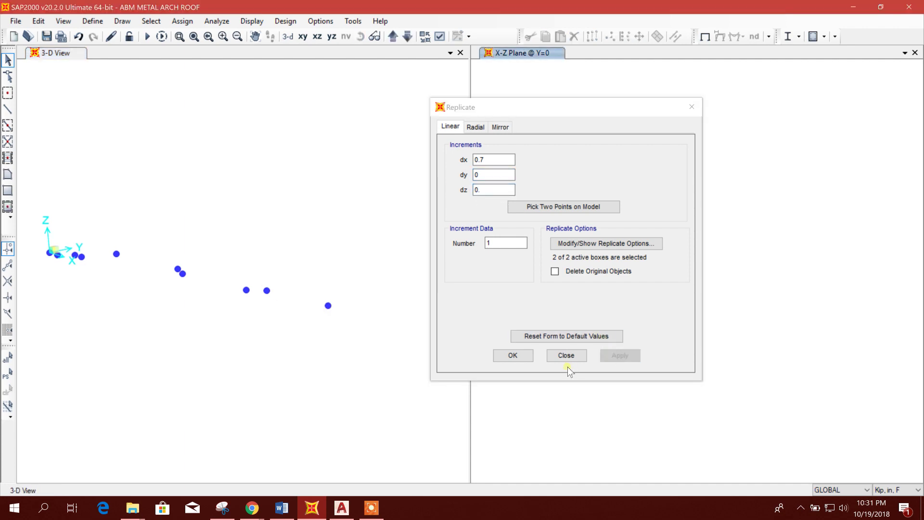
click(566, 356)
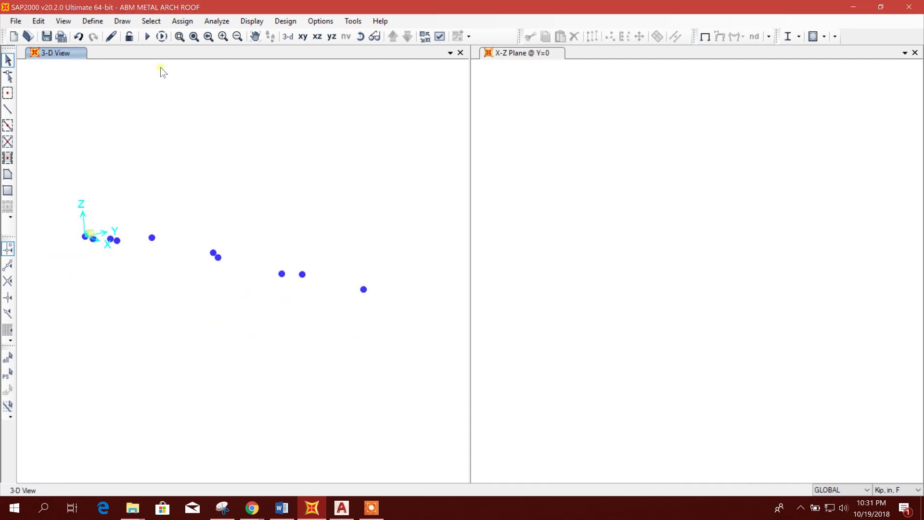
Step: Draw one continuous frame line through all ten deck-profile joints, then show it in X-Y plan
click(8, 109)
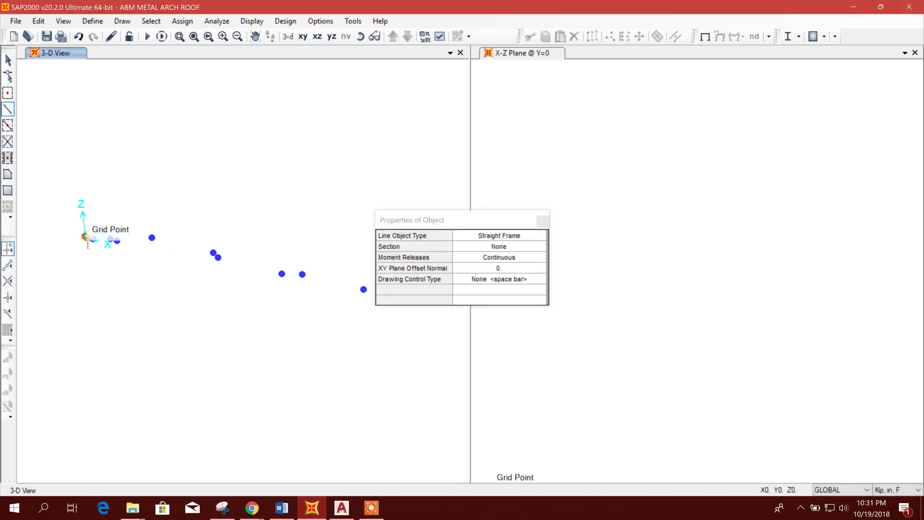
click(105, 245)
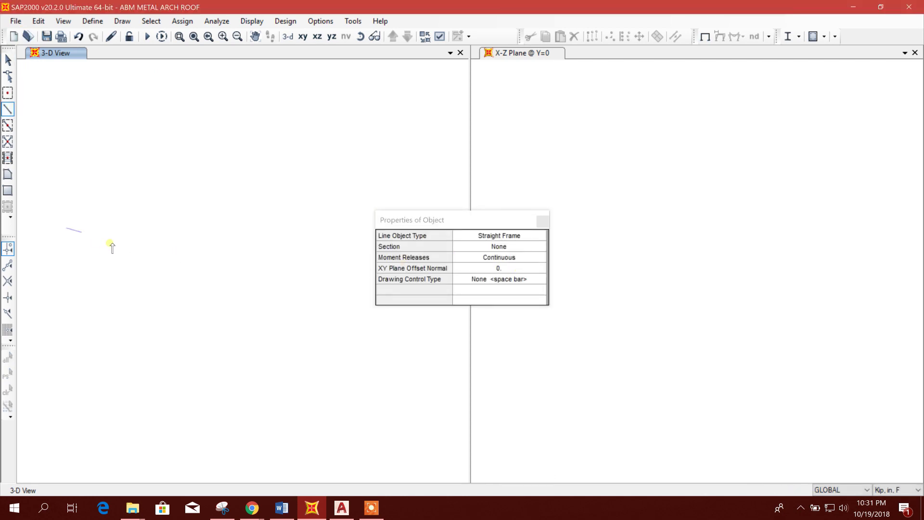
click(118, 236)
click(196, 231)
click(317, 259)
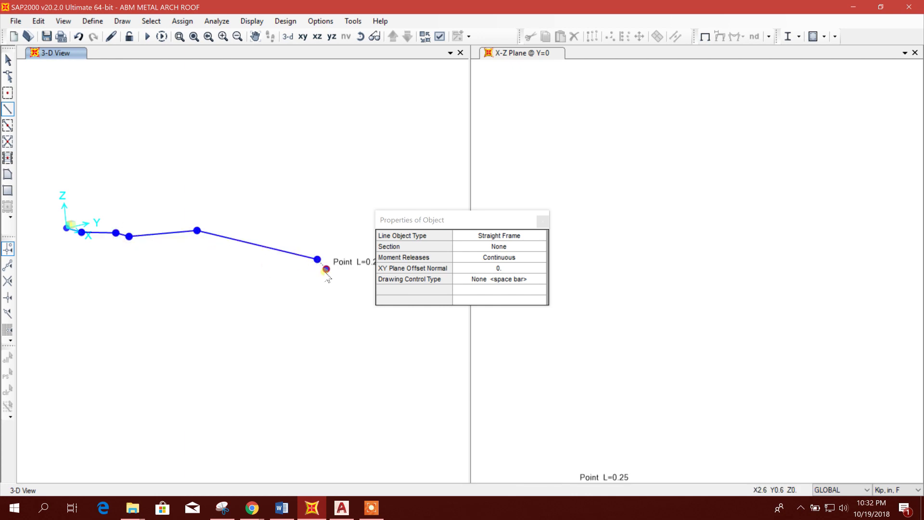
click(265, 318)
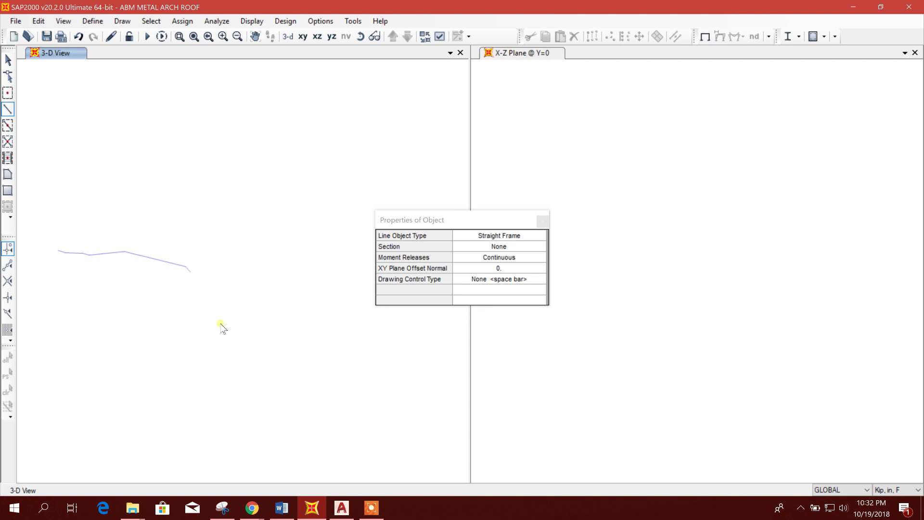
click(255, 287)
click(275, 287)
double_click(337, 302)
key(Escape)
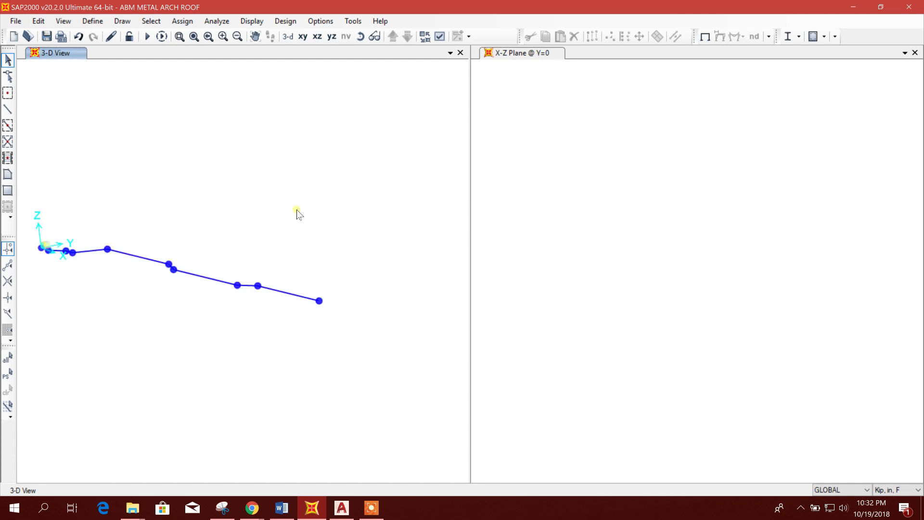
click(544, 190)
click(302, 38)
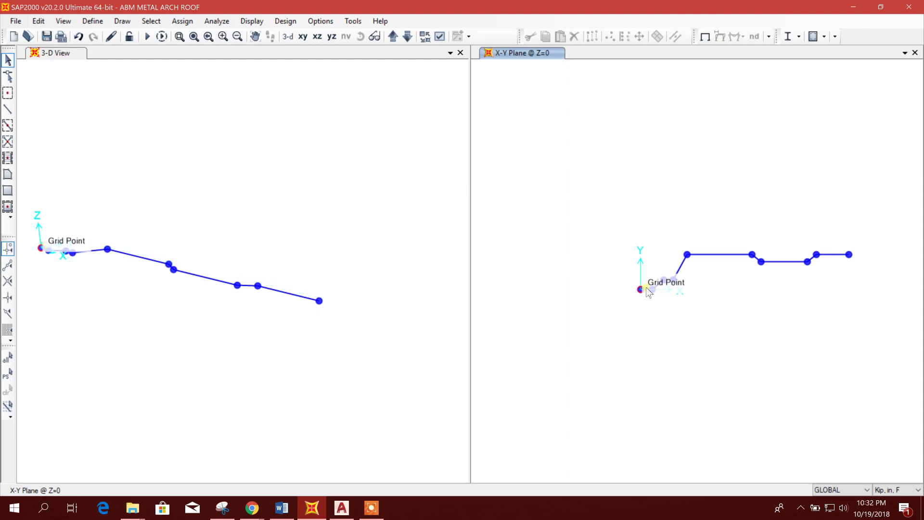
Step: Mirror the left deck-profile polyline in AutoCAD about a picked two-point line, keeping the original
click(341, 508)
scroll(246, 345, up, 2)
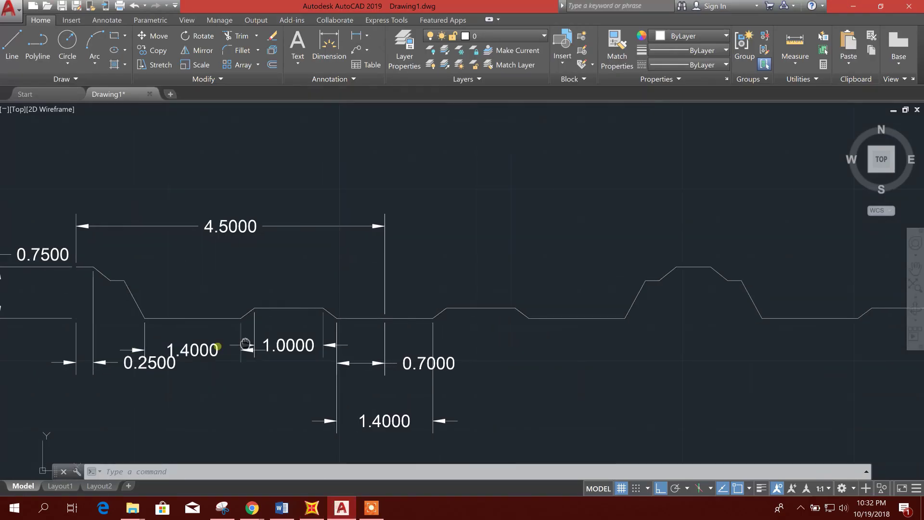
click(153, 277)
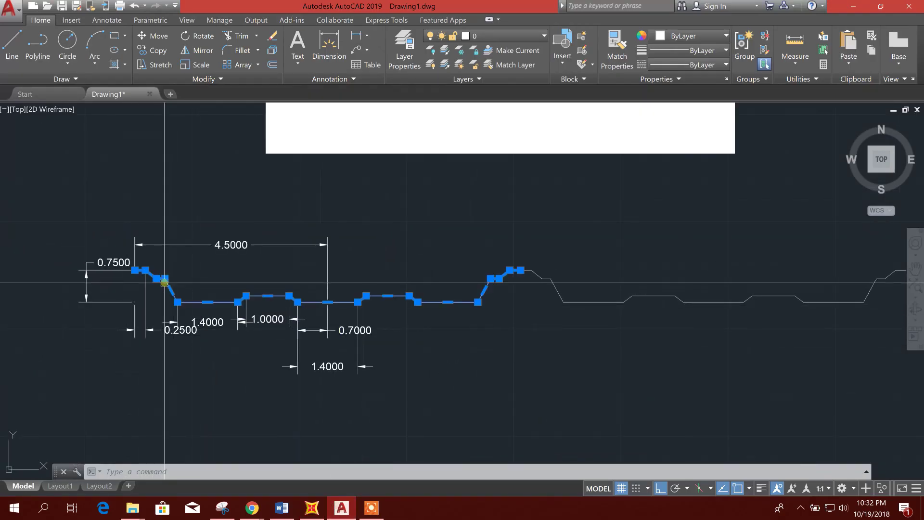
click(182, 52)
scroll(221, 315, down, 2)
click(250, 355)
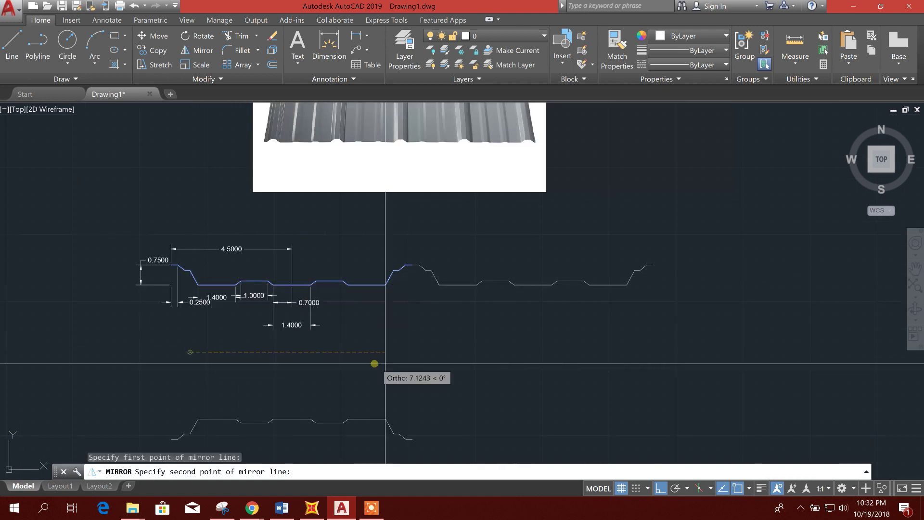
click(409, 367)
click(420, 410)
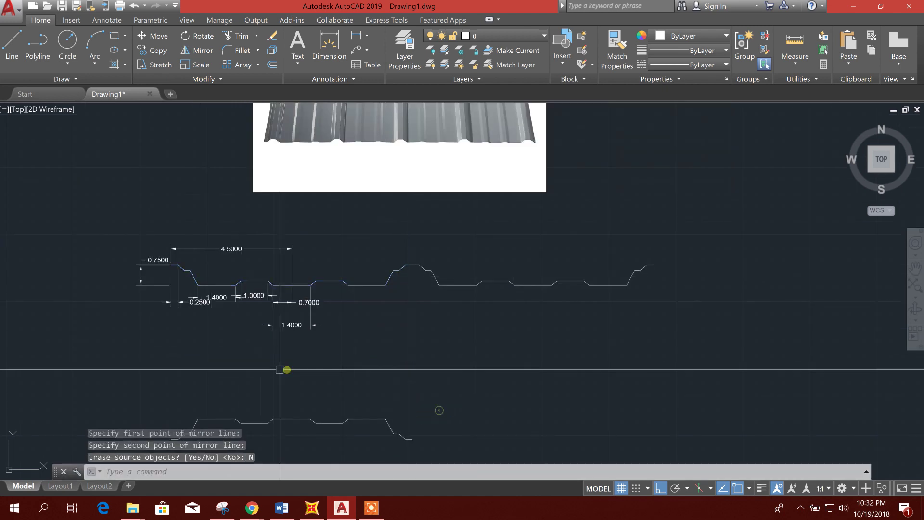
scroll(284, 371, up, 4)
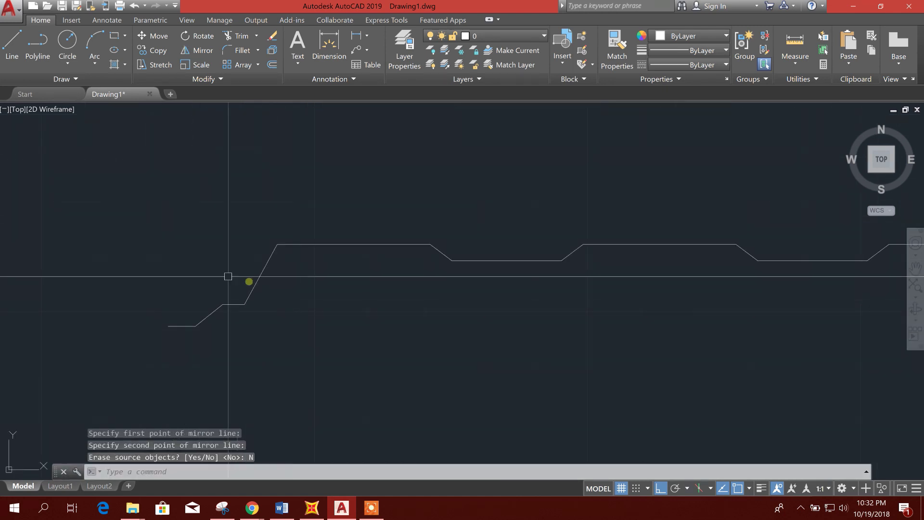
click(312, 508)
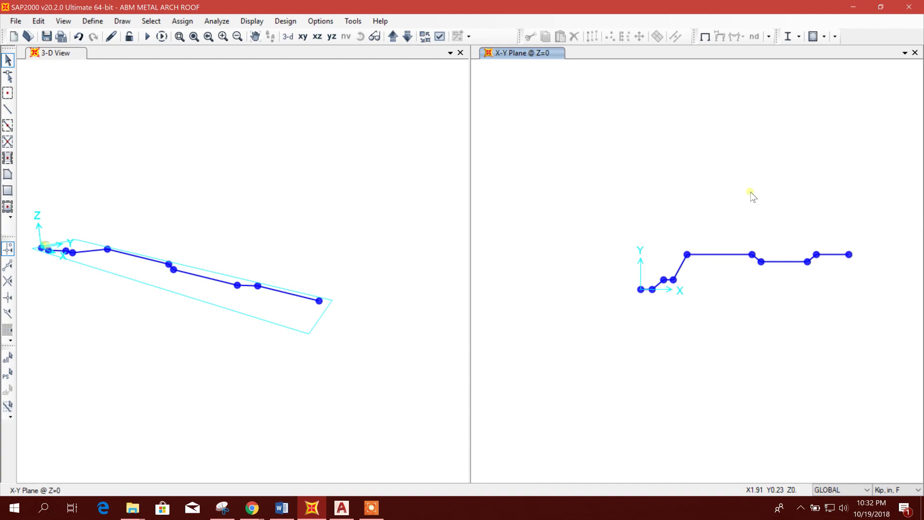
Step: Window-select the whole SAP2000 profile, then select and copy the AutoCAD profile polyline
click(342, 508)
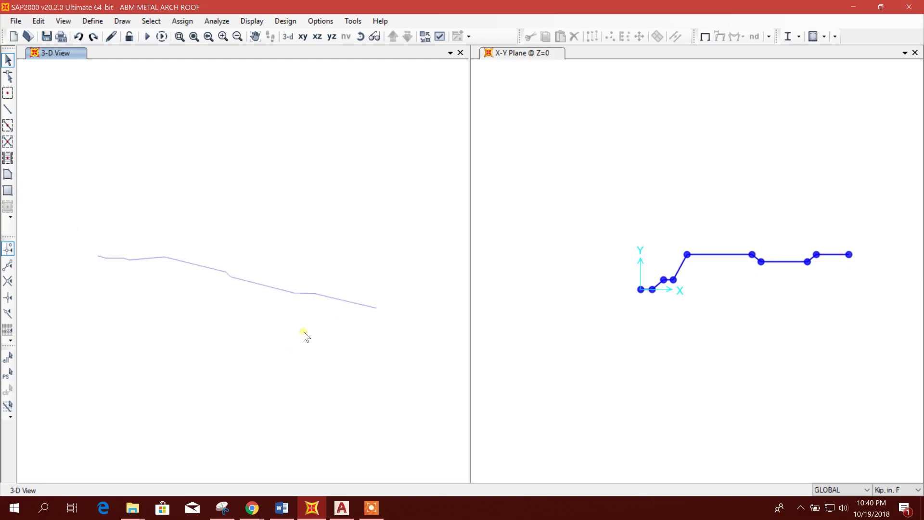
drag(347, 330, 81, 166)
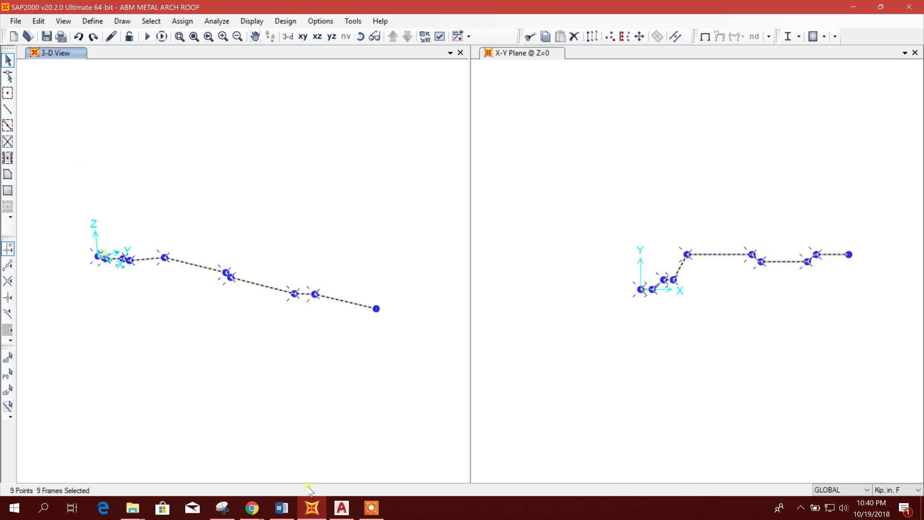
click(341, 508)
scroll(198, 139, up, 2)
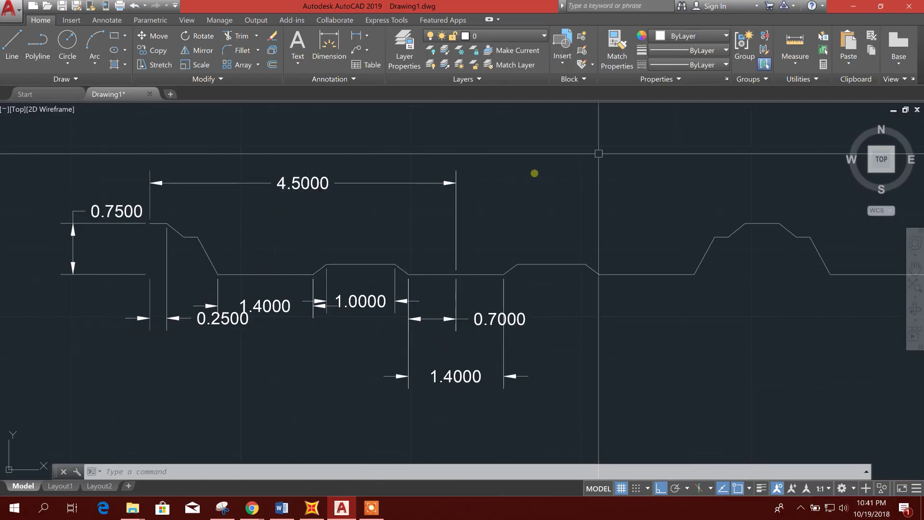
click(368, 268)
key(ctrl+c)
click(853, 6)
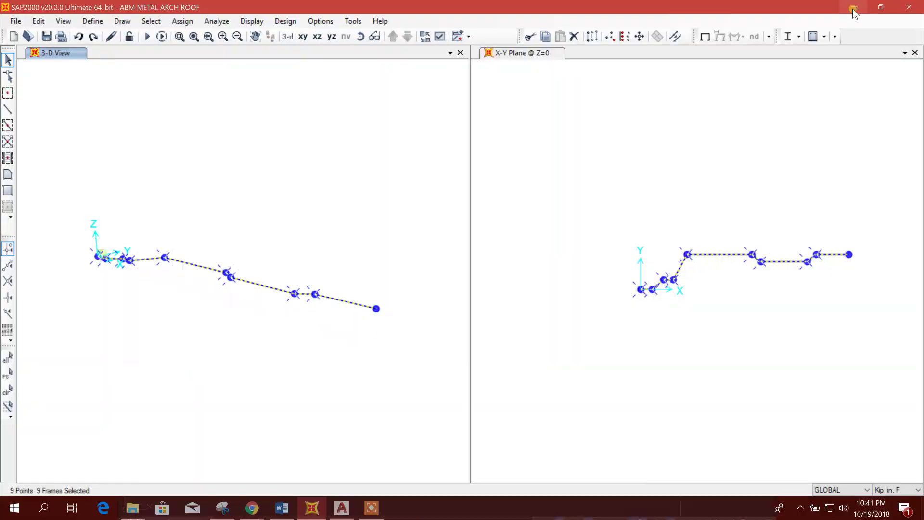
Step: Look over the Replicate Mirror options, close them, and box-select only the profile's end joint
click(592, 37)
click(396, 145)
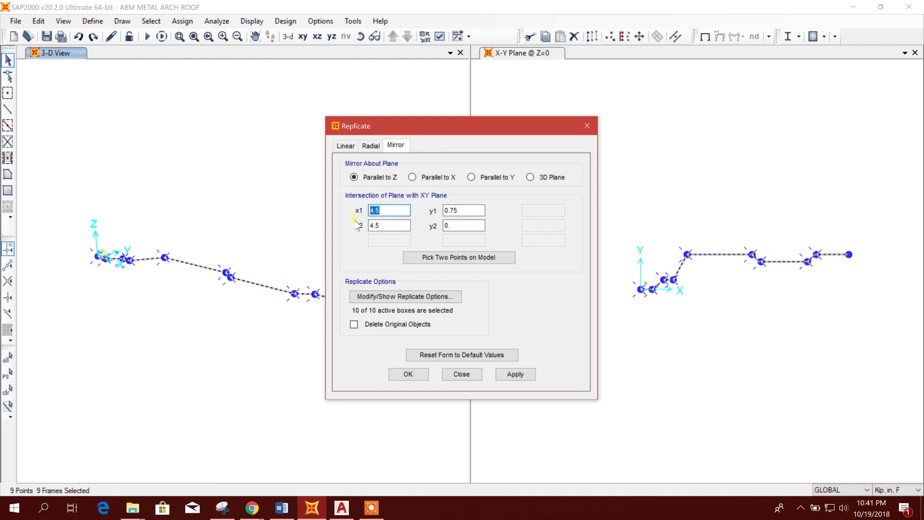
drag(407, 127, 525, 122)
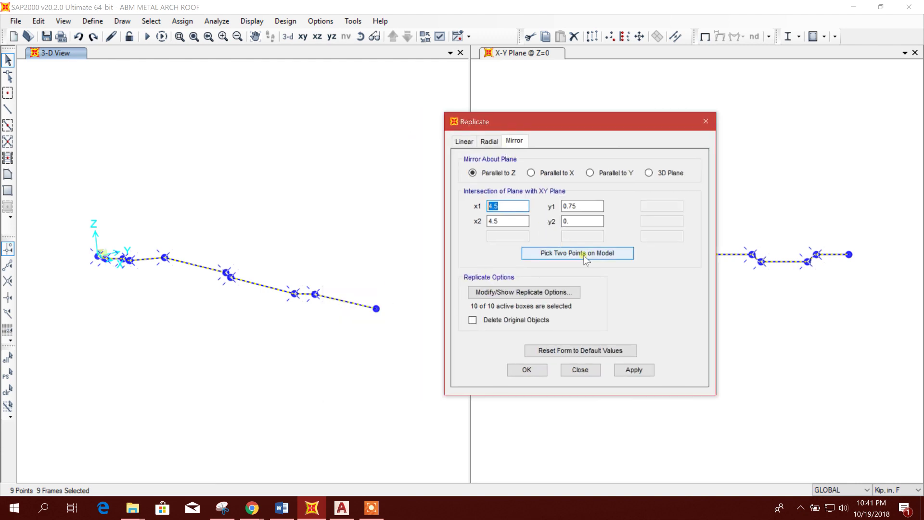
click(580, 369)
drag(360, 289, 400, 329)
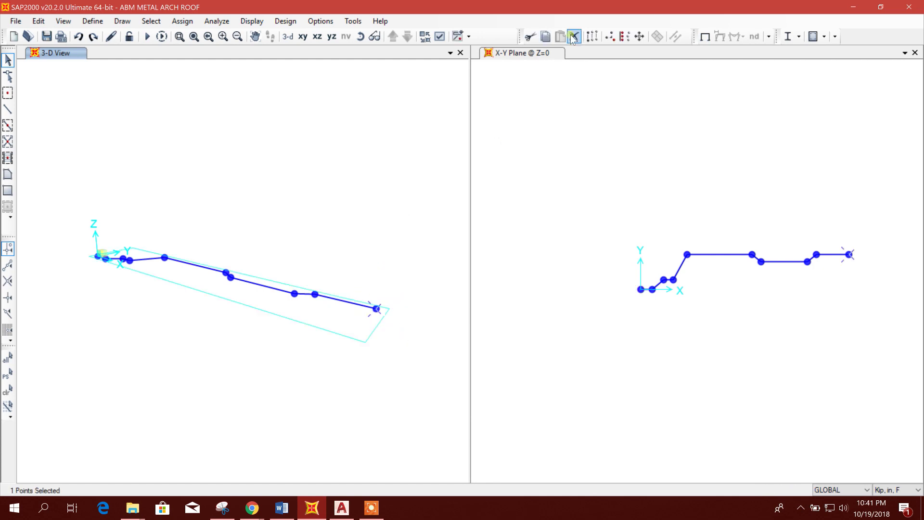
click(592, 36)
Step: Replicate the end joint once with dx 0, dy -0.75, dz 0 to add a new joint
click(426, 225)
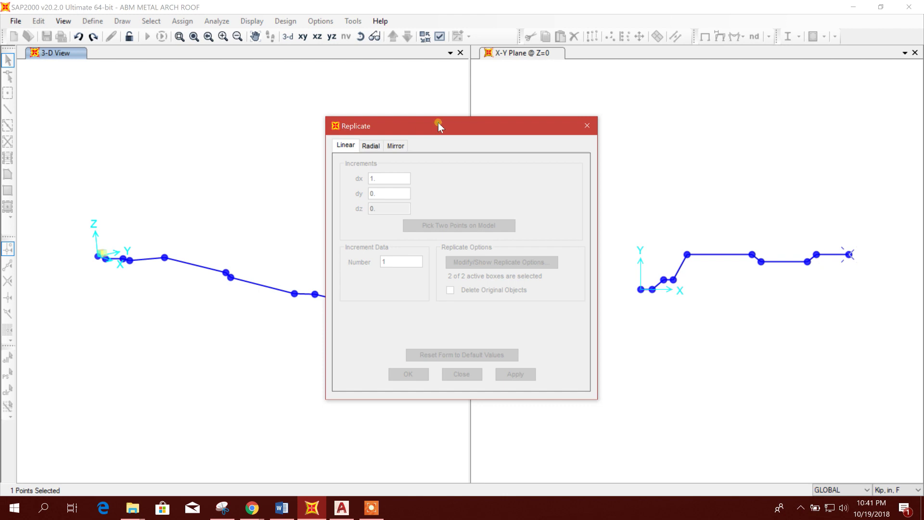
click(98, 255)
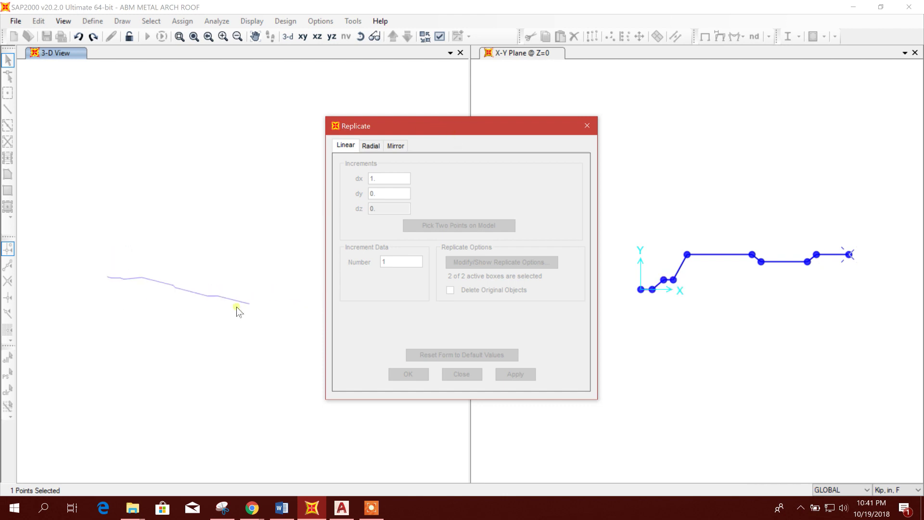
click(249, 303)
click(107, 277)
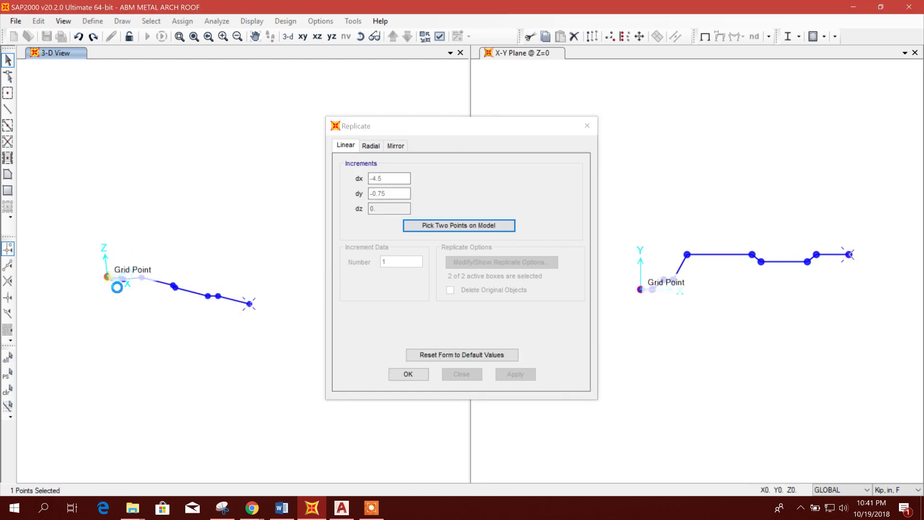
click(376, 179)
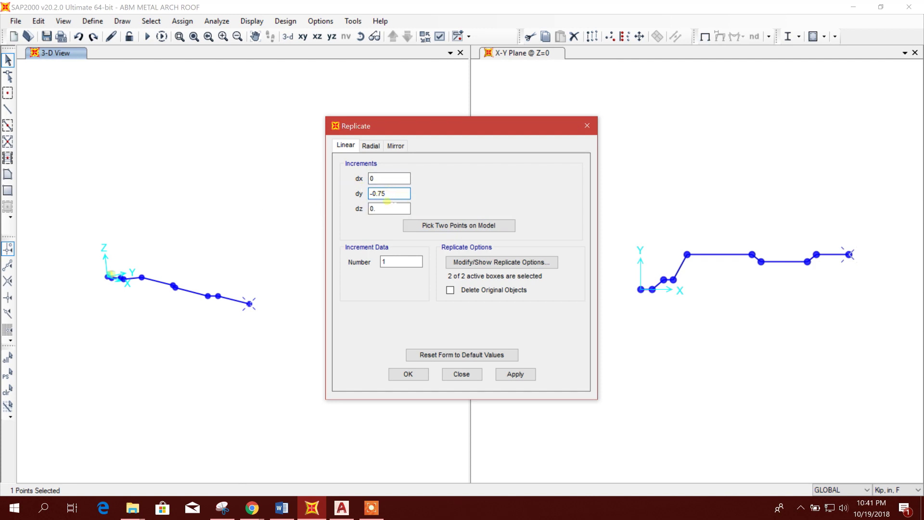
click(514, 375)
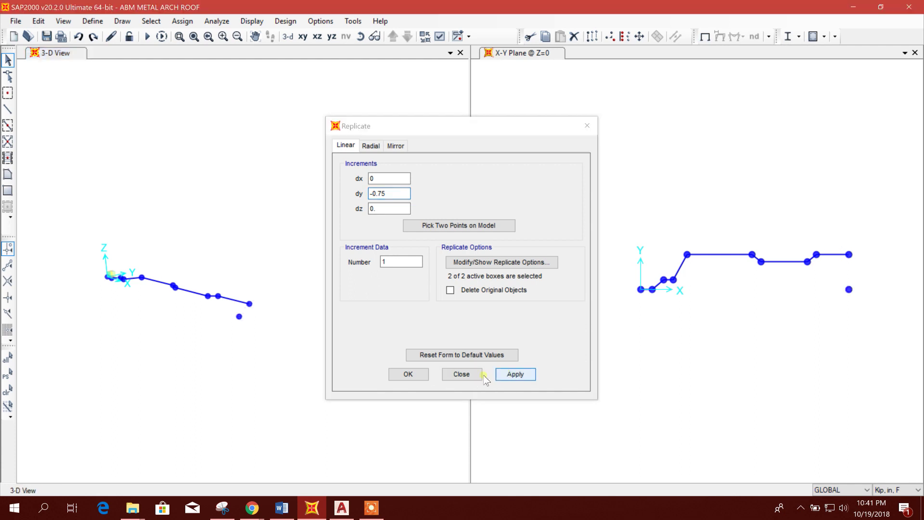
click(461, 374)
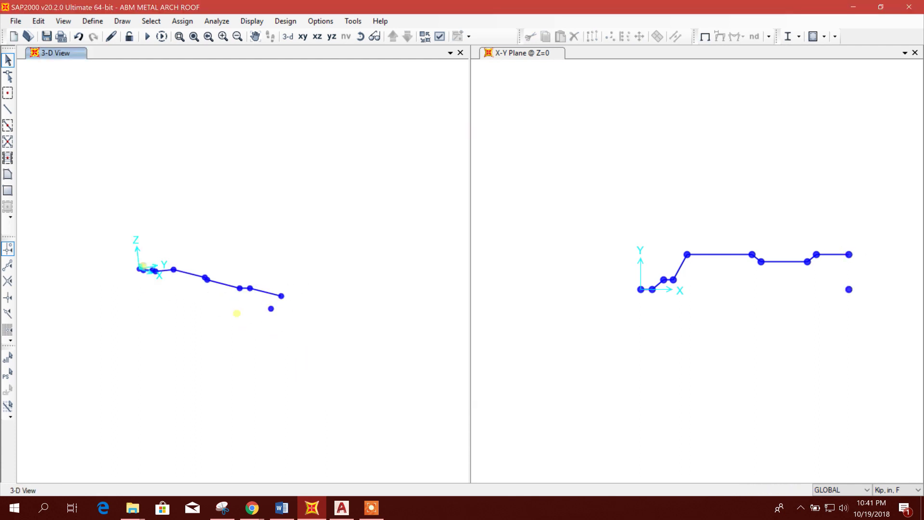
click(258, 313)
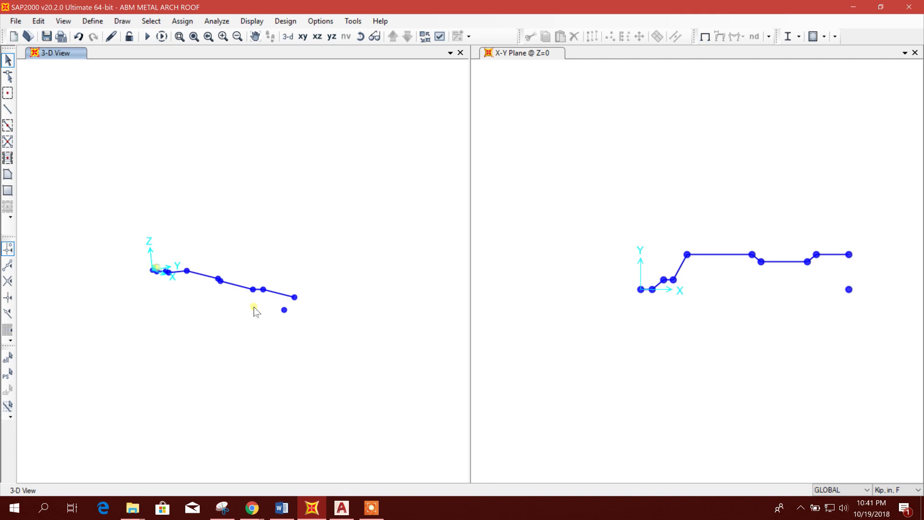
Step: Mirror the whole deck profile about the vertical plane through the end joint and offset joint
drag(273, 303, 116, 234)
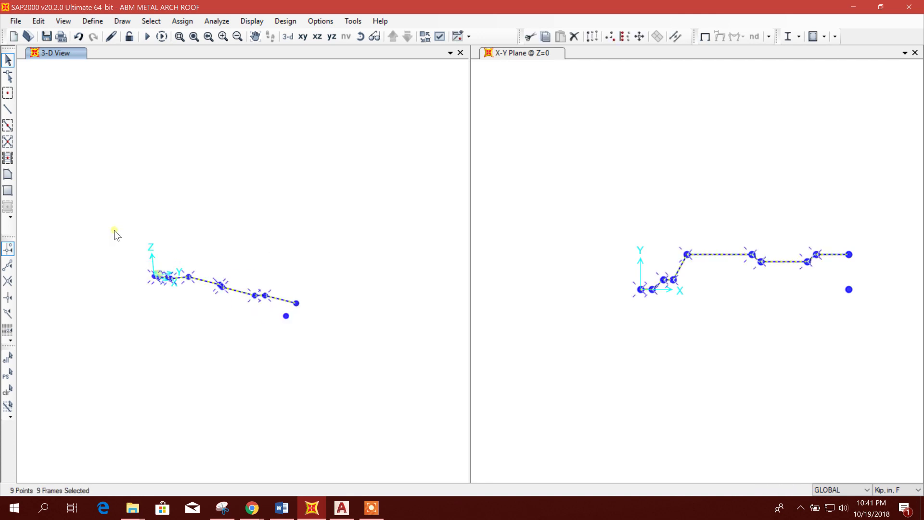
click(610, 38)
click(391, 147)
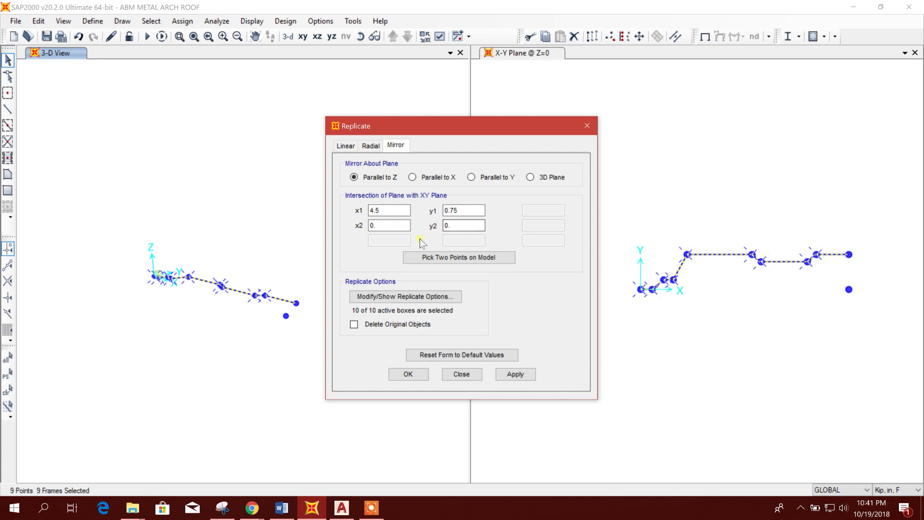
click(459, 257)
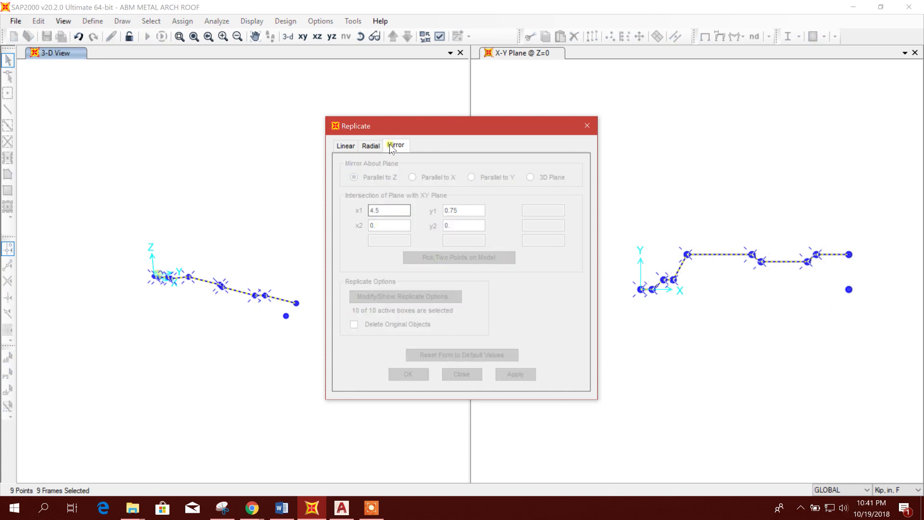
click(296, 303)
click(284, 322)
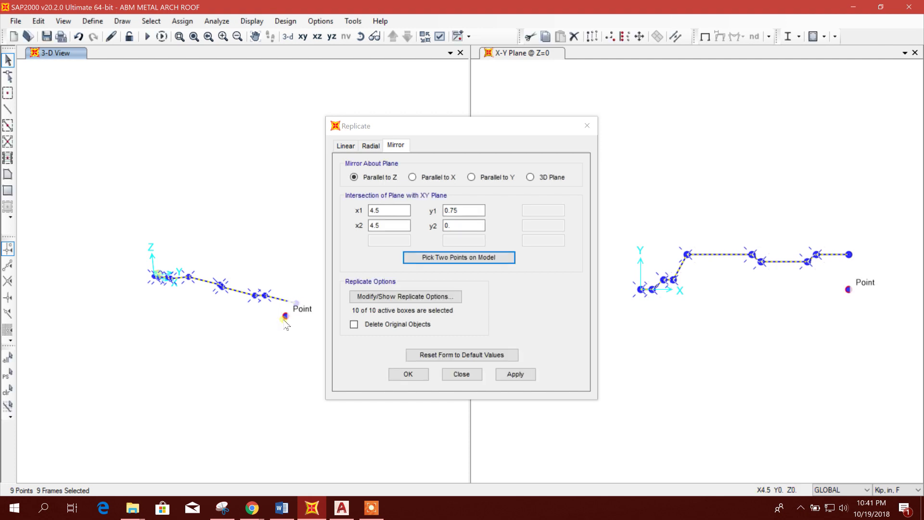
click(516, 374)
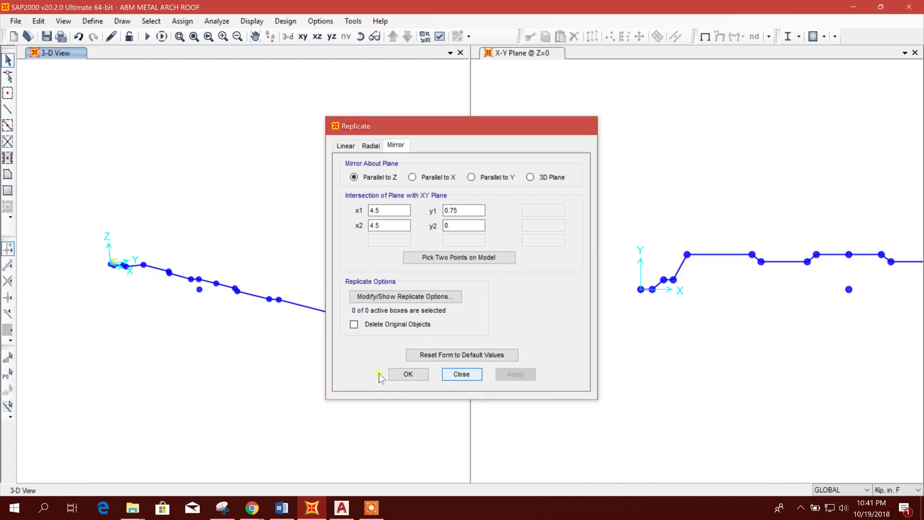
click(390, 374)
Step: Delete the stray joint off the profile and glance at the AutoCAD deck profile drawing
drag(191, 301, 220, 325)
key(Delete)
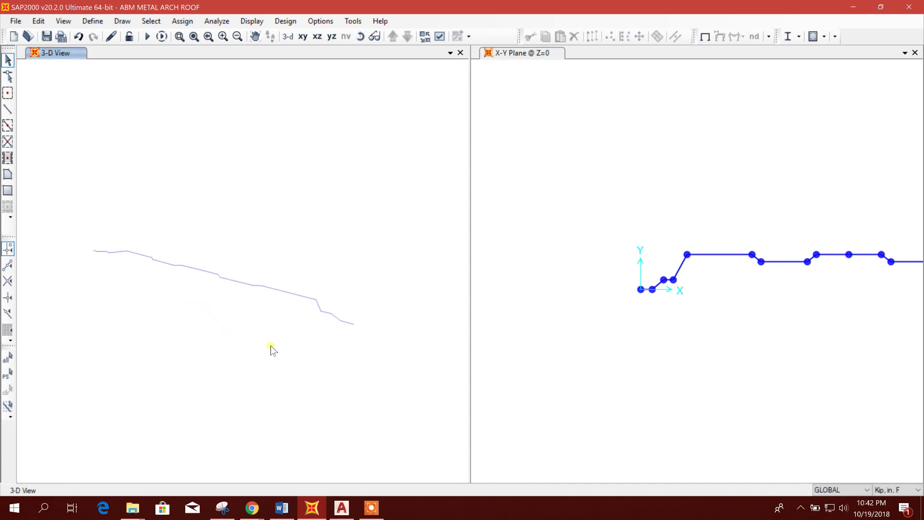
click(652, 362)
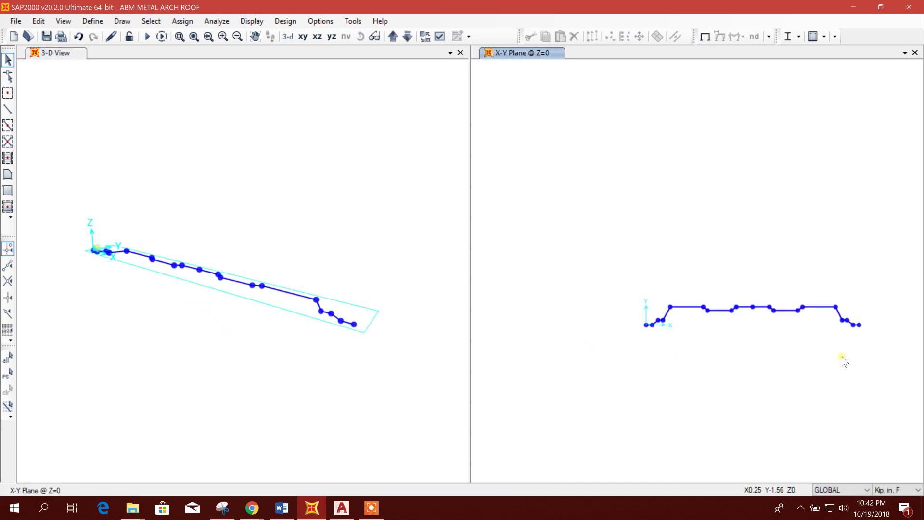
scroll(814, 358, up, 2)
click(341, 507)
scroll(363, 398, down, 3)
scroll(378, 374, up, 2)
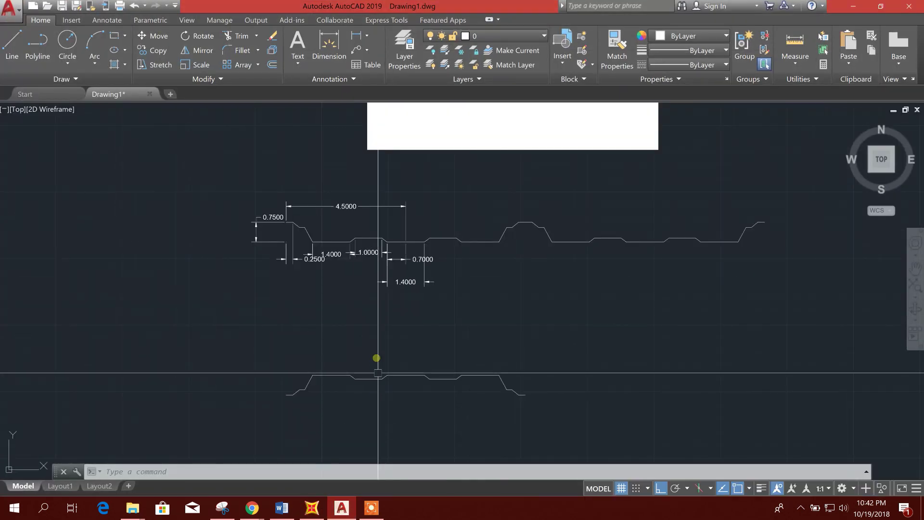
scroll(378, 373, up, 2)
click(853, 7)
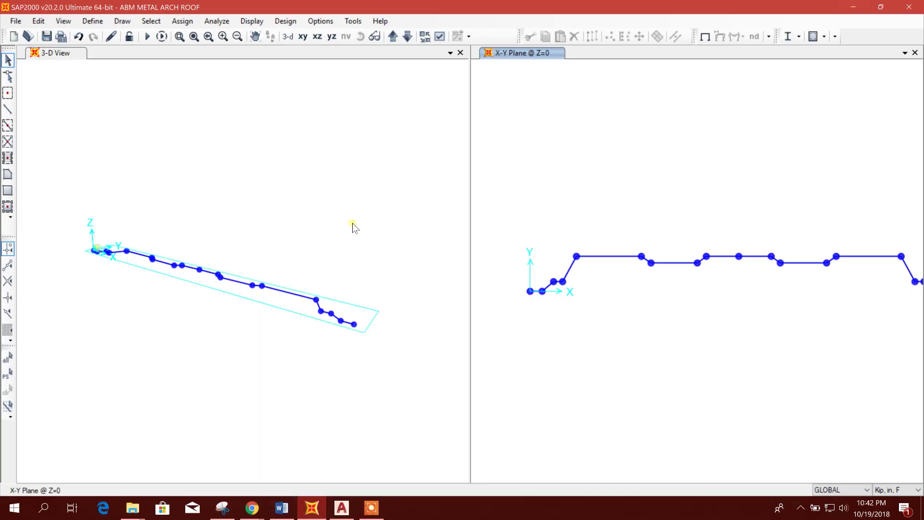
Step: Join the two flat mid-span frames into one member and delete the leftover middle joint
click(315, 356)
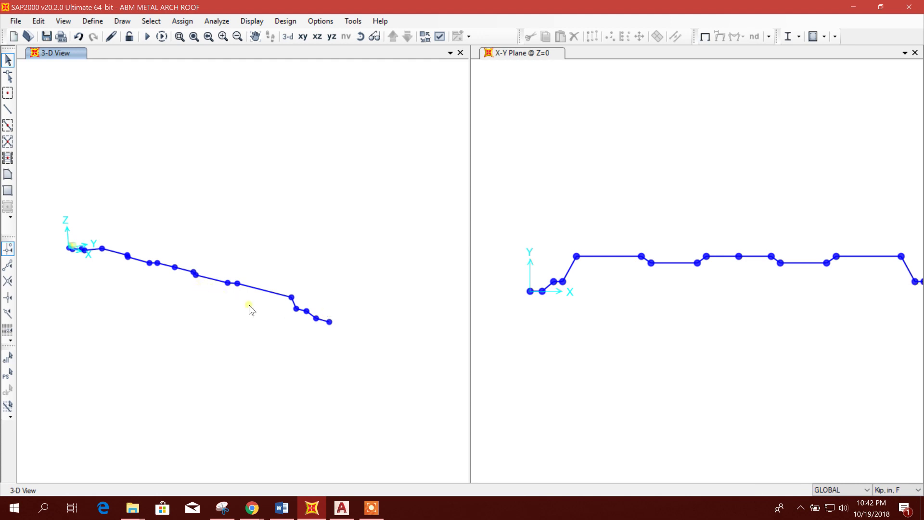
scroll(213, 278, up, 2)
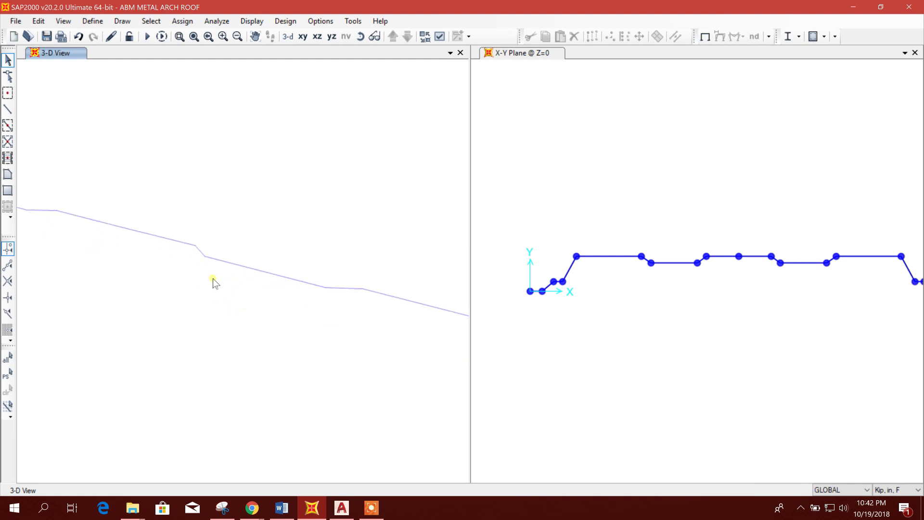
click(152, 248)
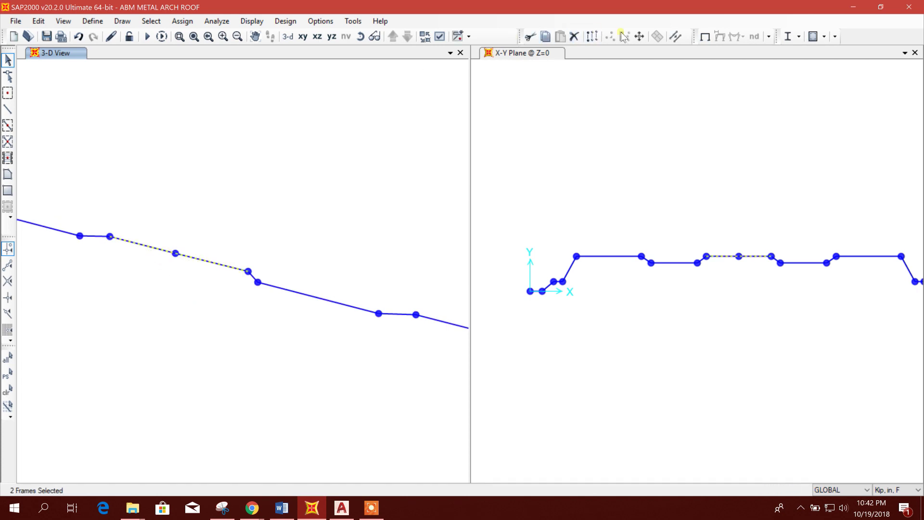
click(670, 38)
drag(183, 259, 202, 288)
key(ctrl+q)
key(Delete)
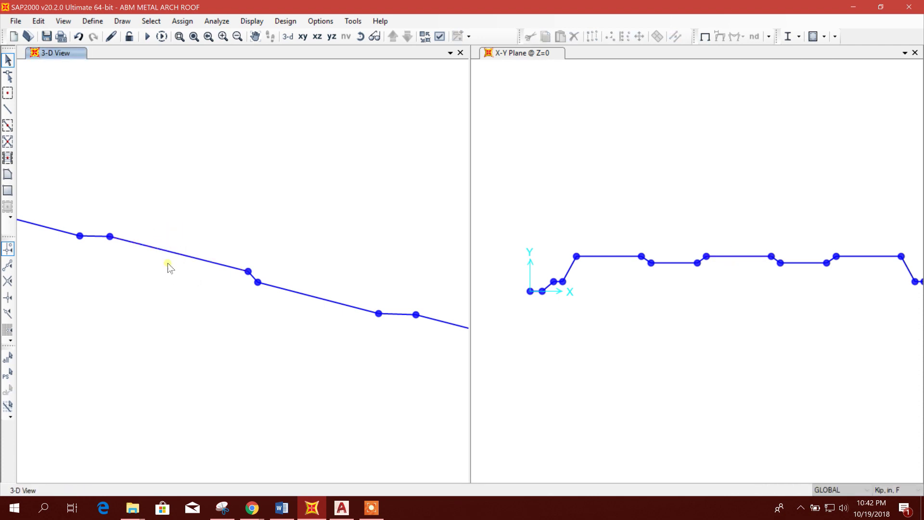
scroll(168, 271, down, 2)
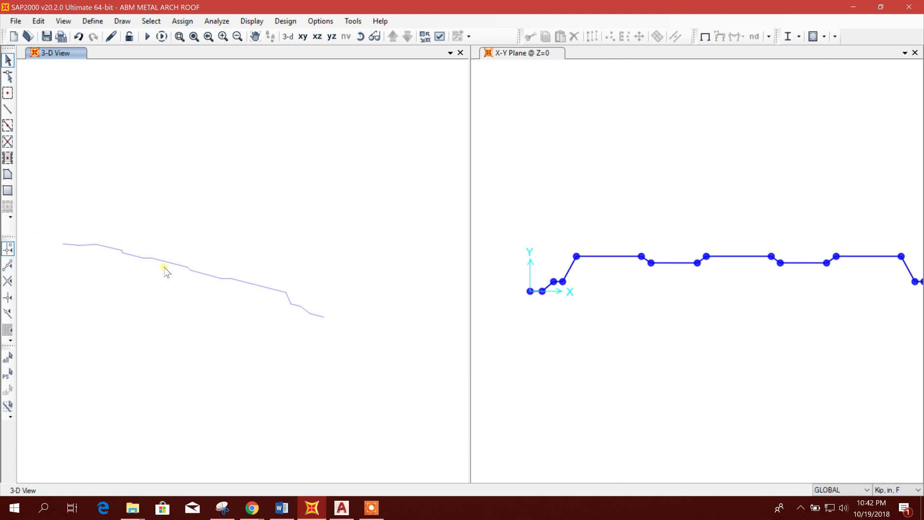
Step: Replicate the profile's end joint by dx 0, dy 0.75, then window-select the entire deck profile
drag(350, 338, 351, 339)
click(592, 37)
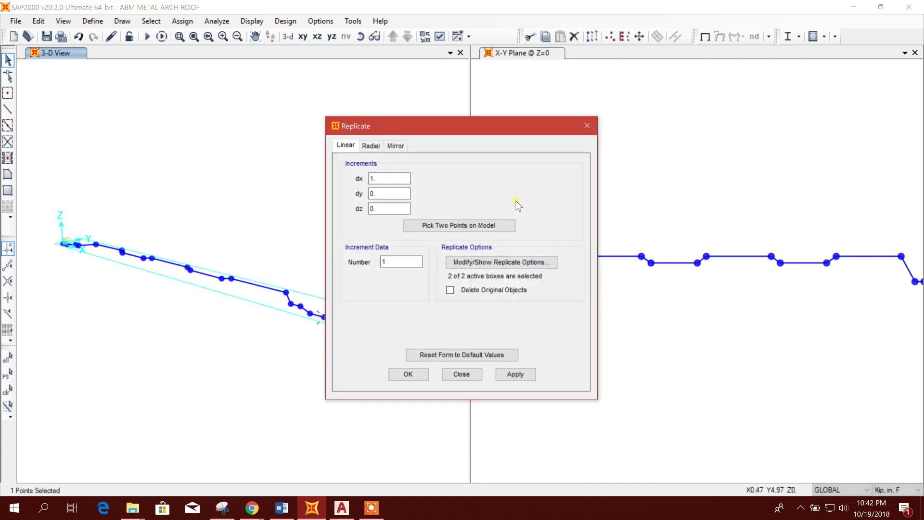
drag(461, 127, 578, 113)
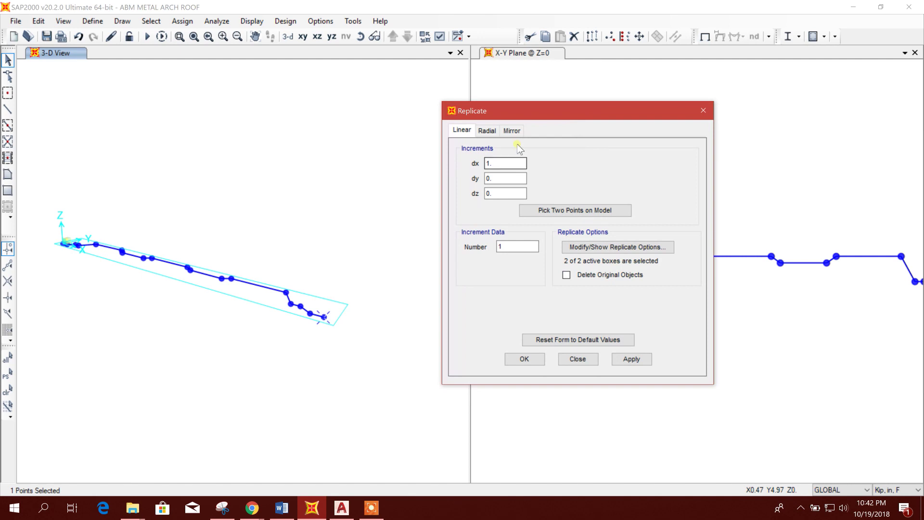
click(575, 210)
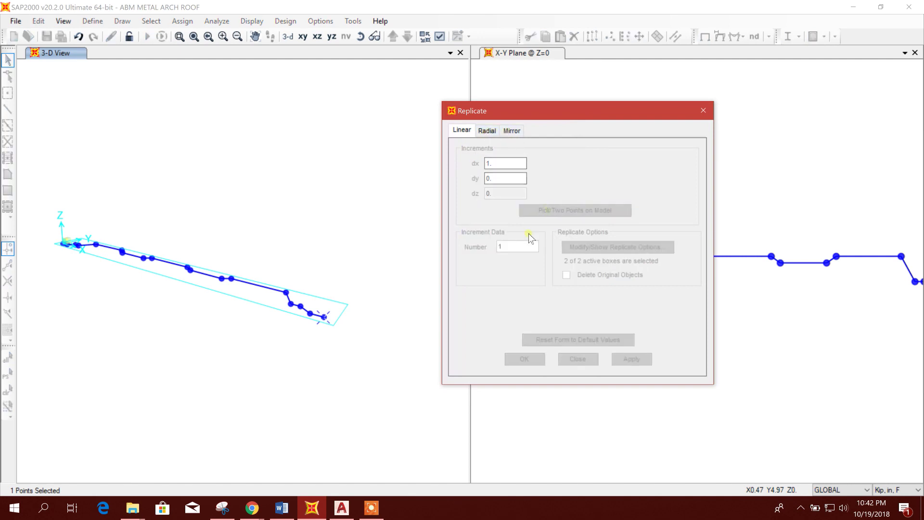
click(326, 318)
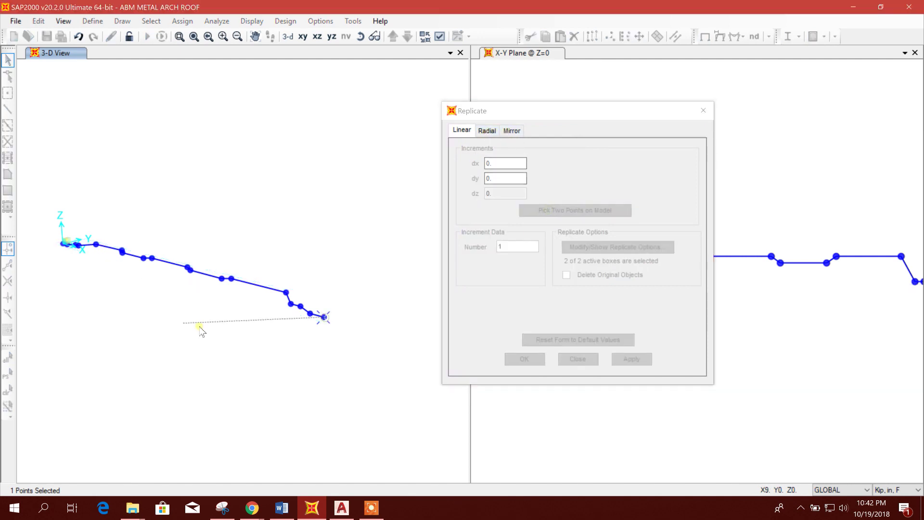
click(65, 243)
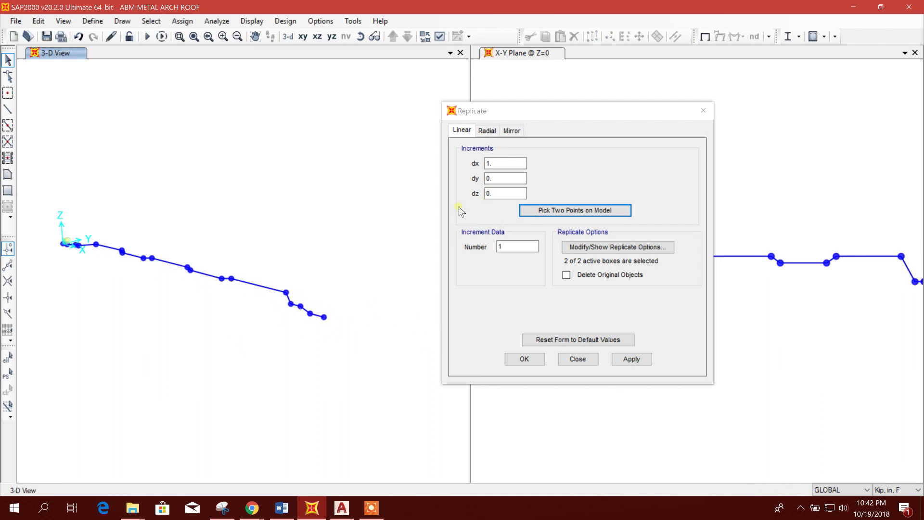
click(511, 179)
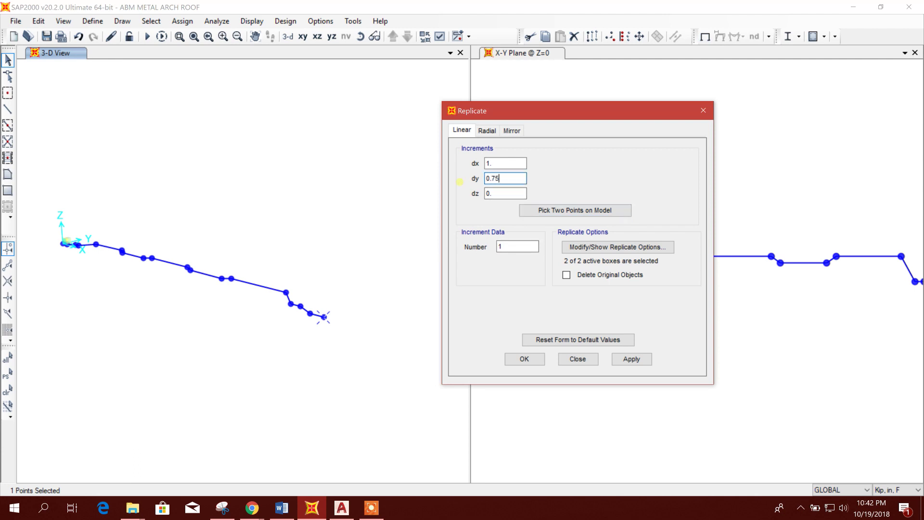
double_click(503, 164)
click(621, 360)
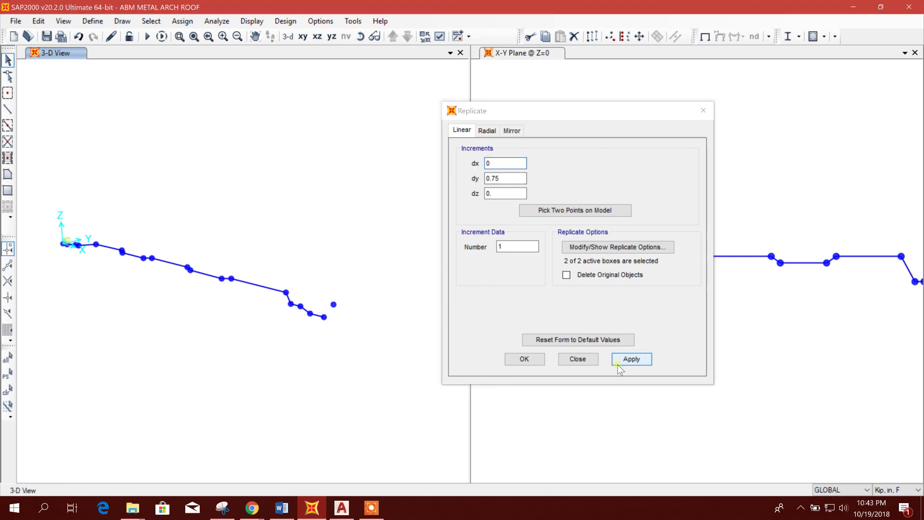
click(588, 360)
drag(299, 287, 47, 142)
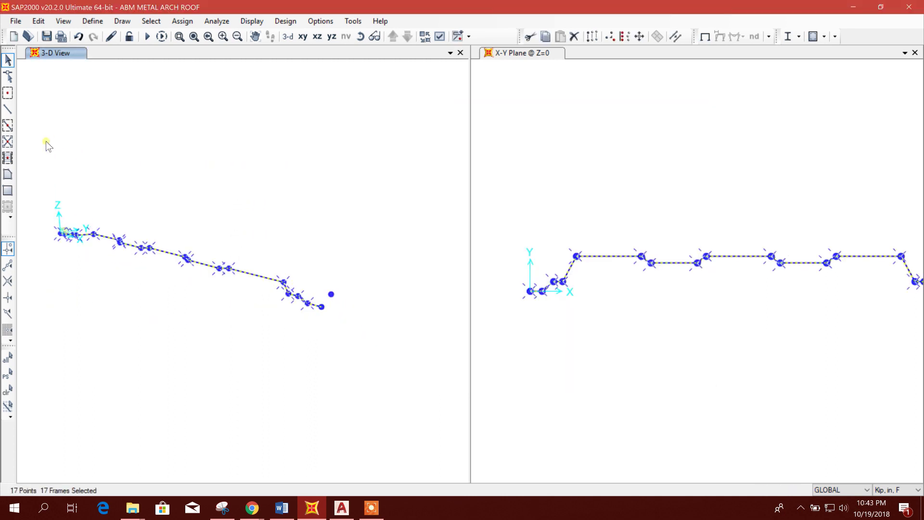
Step: Mirror the deck profile about a Z-parallel line at x = 9, picked from y 0 to 0.75
click(598, 38)
click(396, 144)
drag(416, 133, 550, 122)
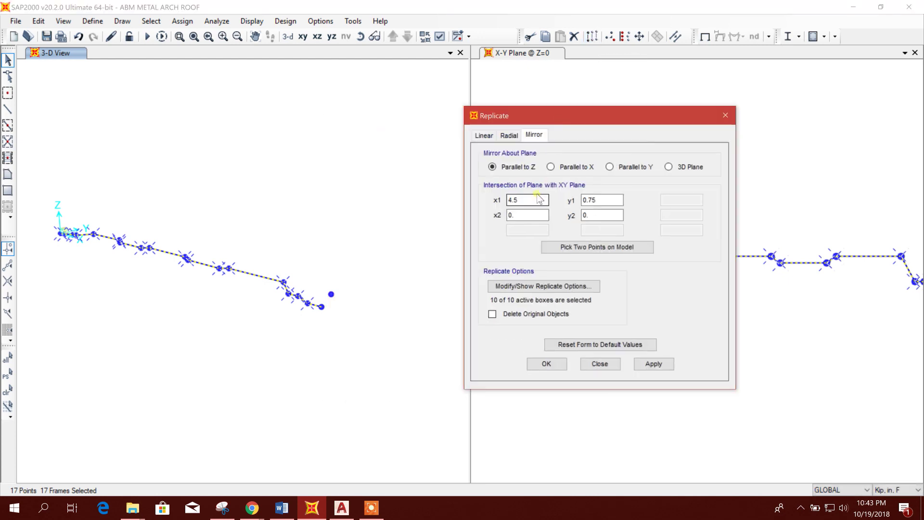
click(573, 246)
click(331, 294)
click(439, 313)
click(646, 367)
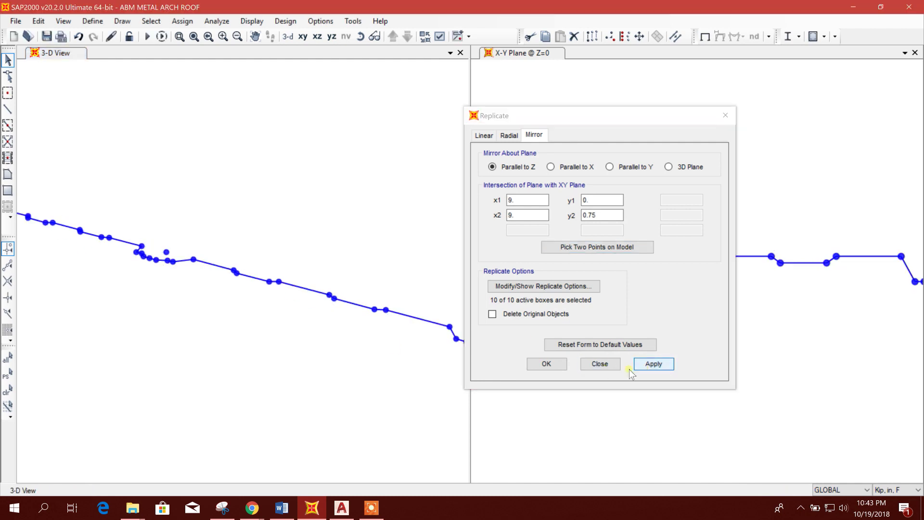
click(601, 363)
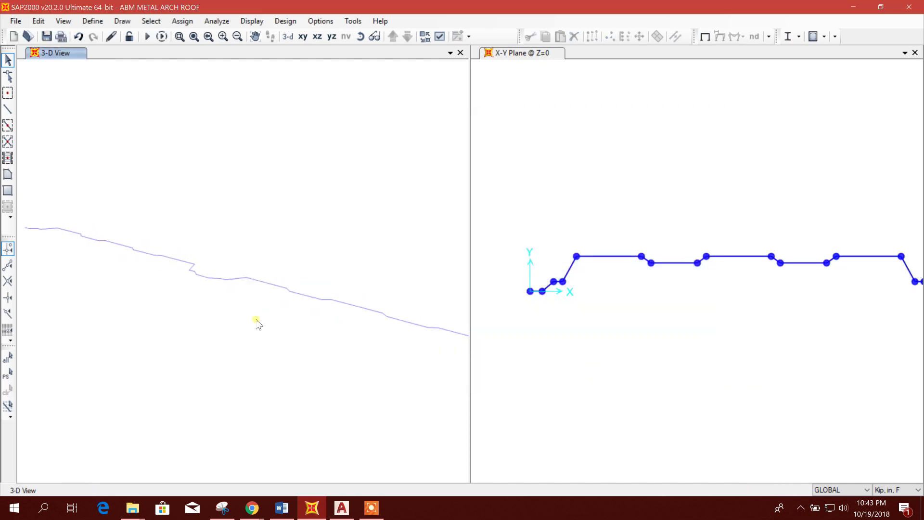
Step: Select the leftover helper joint and recentre the profile in the X-Y plan view
click(225, 270)
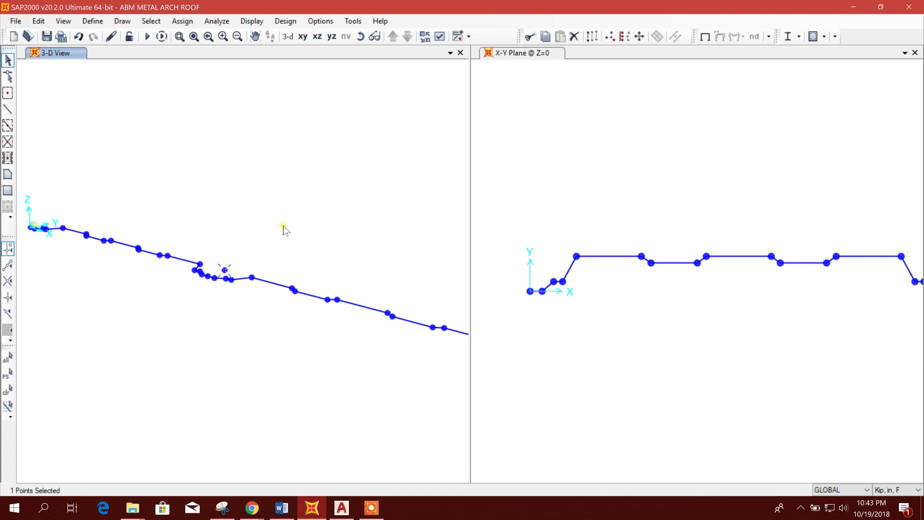
shift+middle_drag(201, 266, 295, 345)
click(604, 346)
scroll(605, 346, down, 2)
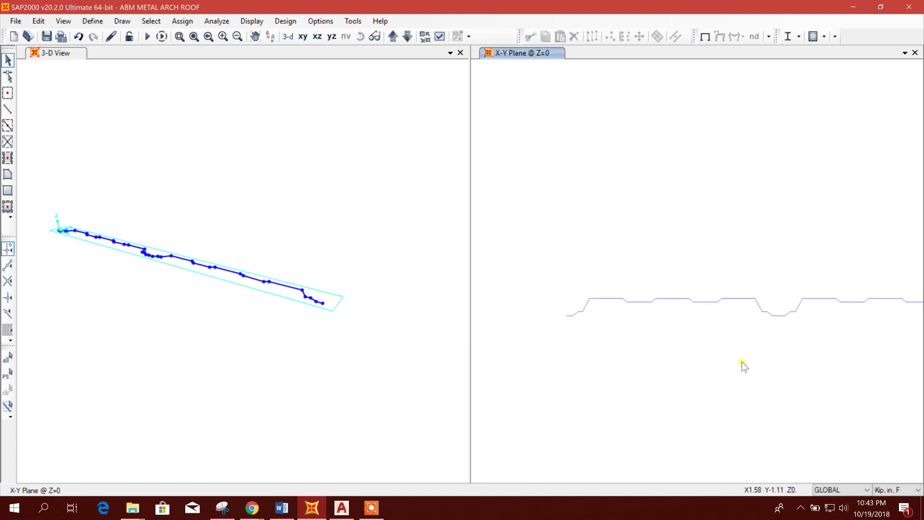
middle_drag(807, 380, 726, 322)
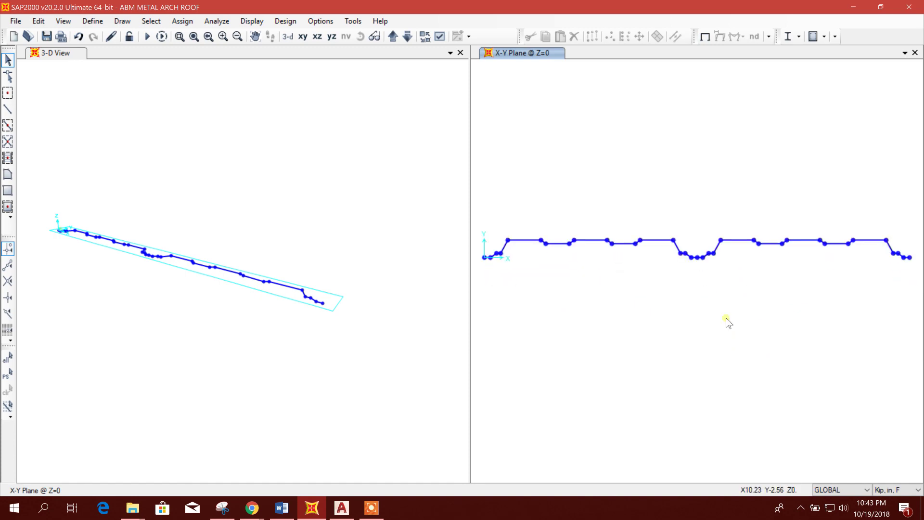
Step: Stretch the 4.5000 rib-spacing dimension to the next rib corner, where it reads 8.9993
click(341, 508)
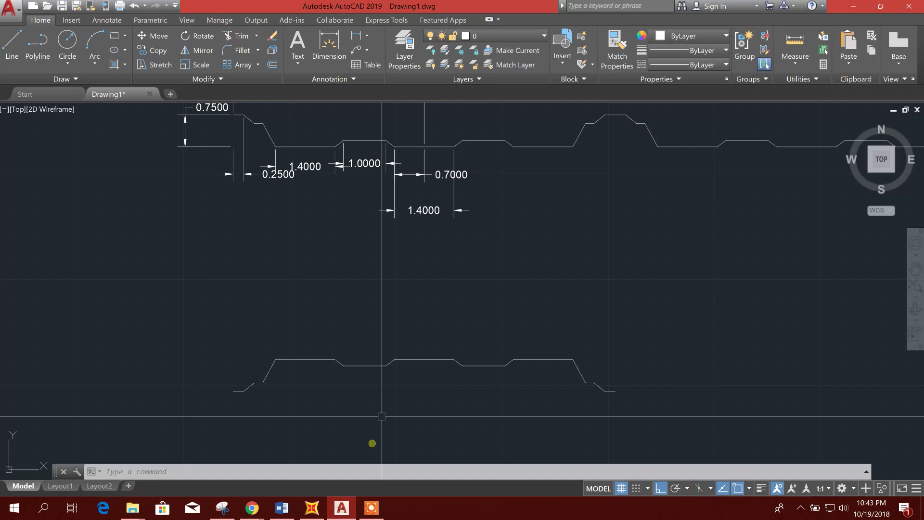
scroll(368, 346, down, 3)
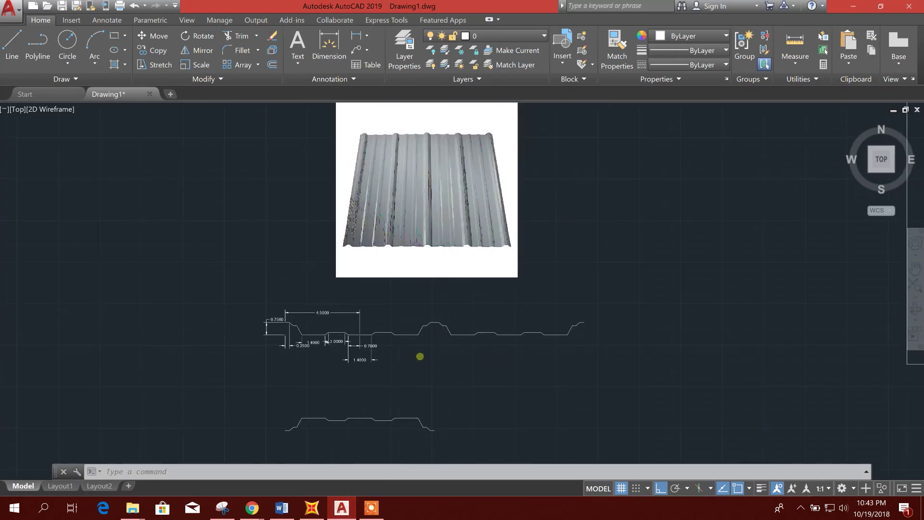
scroll(411, 358, up, 2)
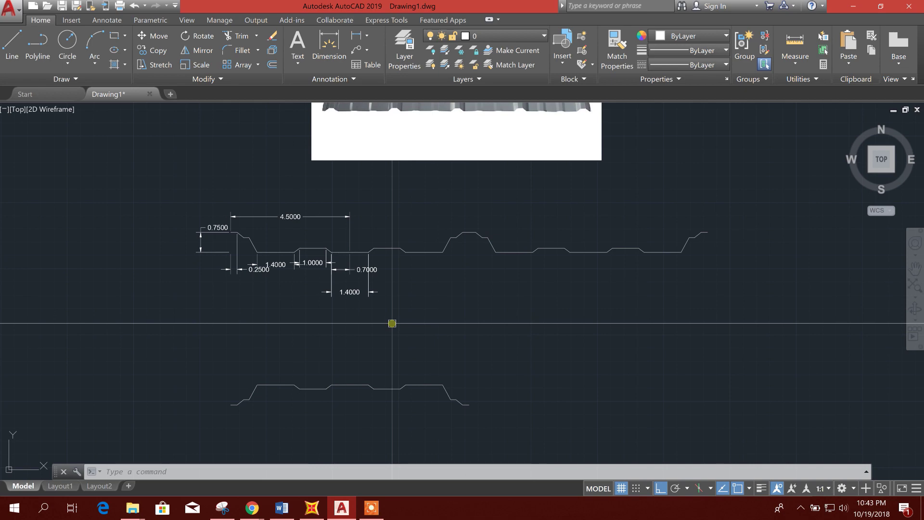
click(351, 231)
click(345, 207)
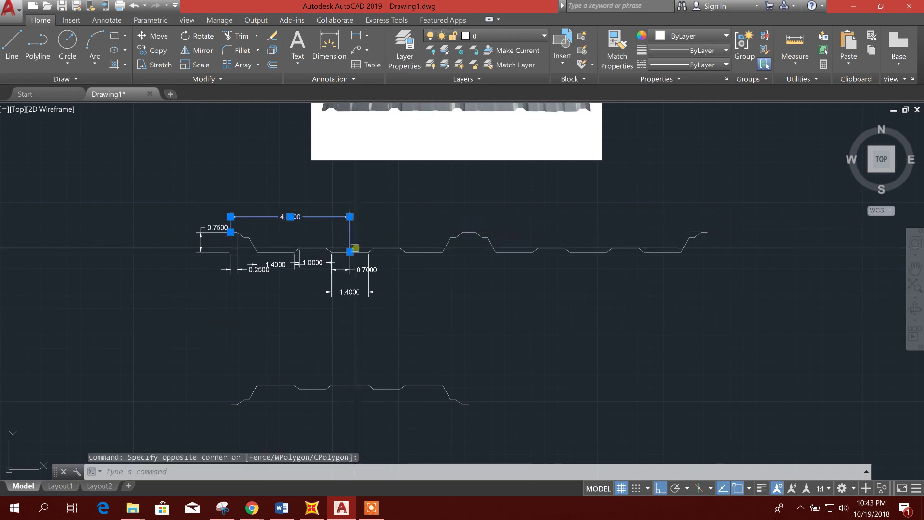
click(349, 252)
scroll(435, 253, up, 2)
click(484, 223)
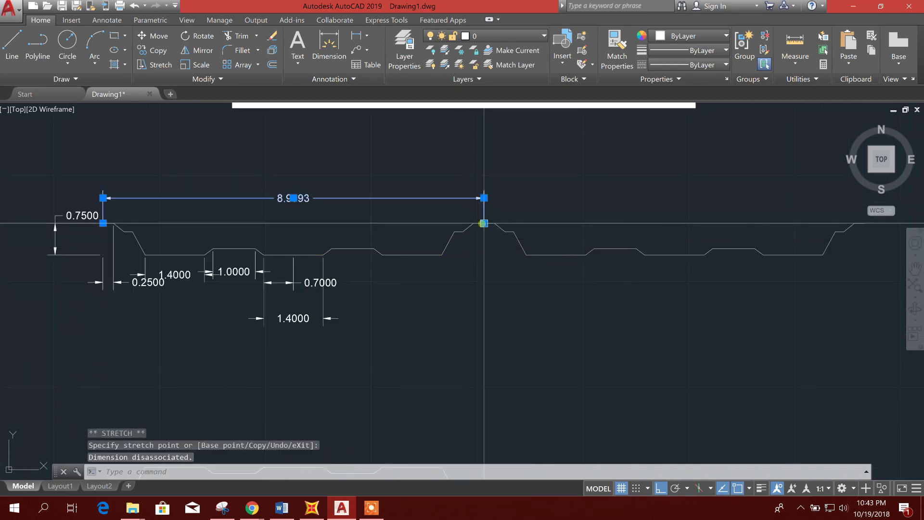
key(Escape)
Step: Erase the 8.9993 trial dimension from the AutoCAD deck profile
click(481, 199)
click(484, 223)
middle_drag(717, 271, 513, 272)
key(Escape)
click(260, 181)
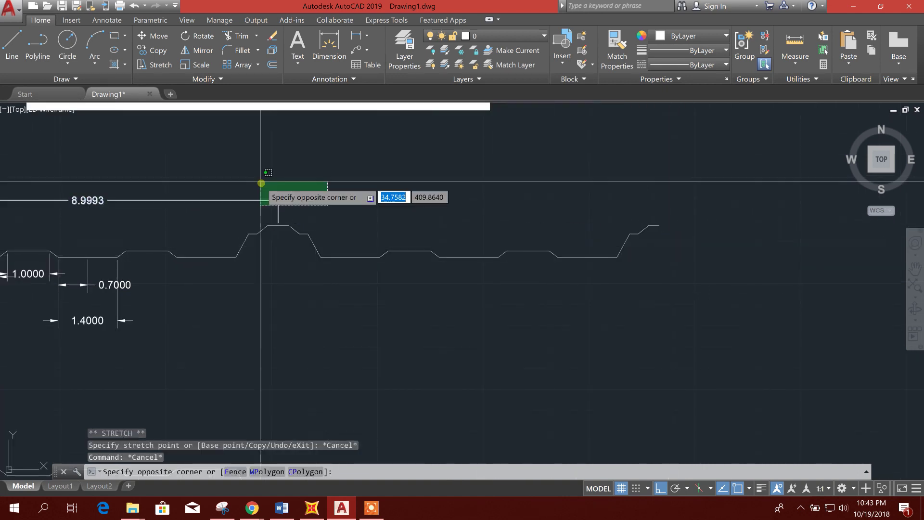
click(289, 207)
key(Delete)
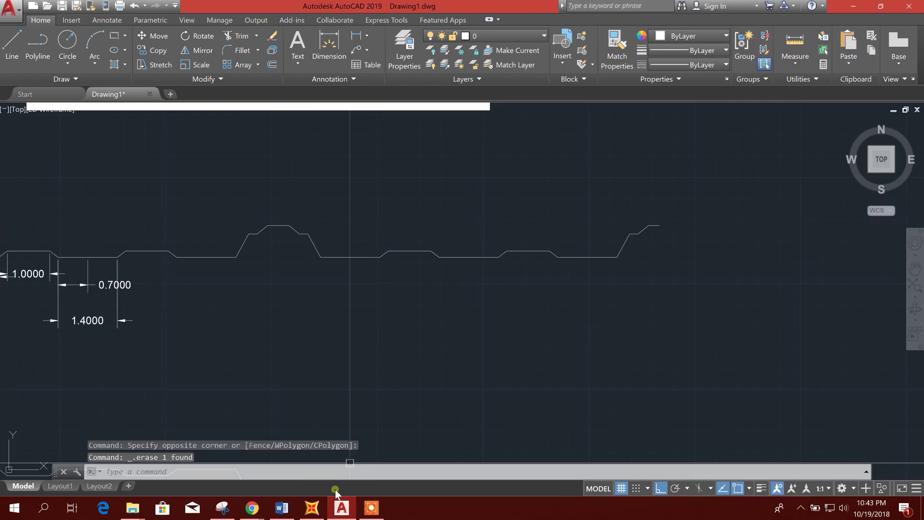
click(312, 508)
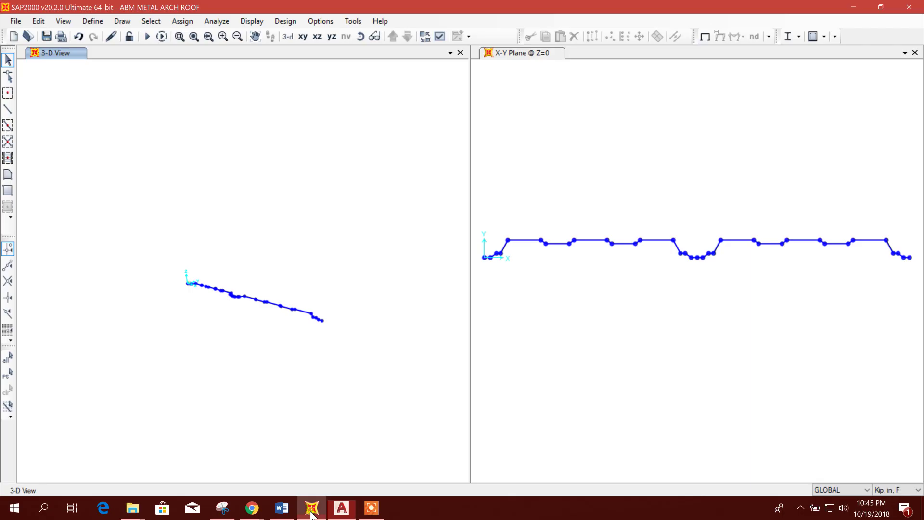
Step: Move all 35 joints and 34 frames of the deck profile up 60 in along Z
click(314, 506)
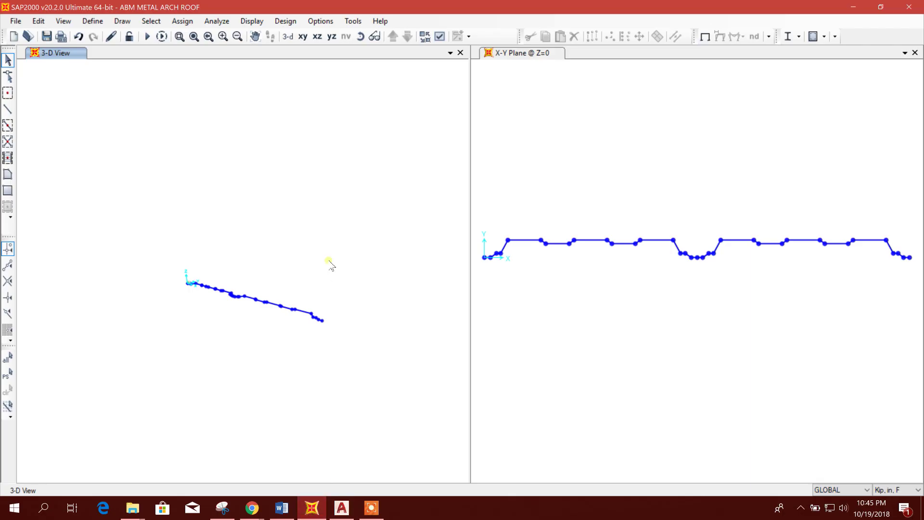
key(ctrl+a)
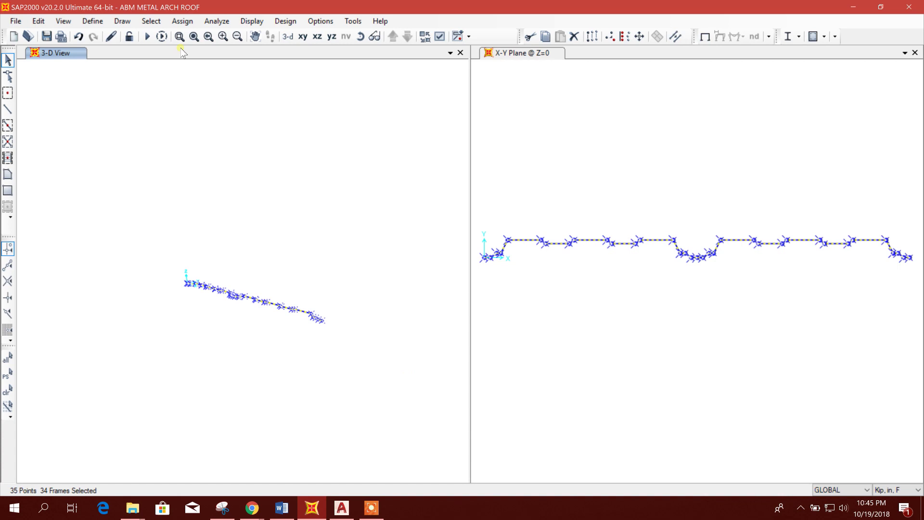
click(640, 36)
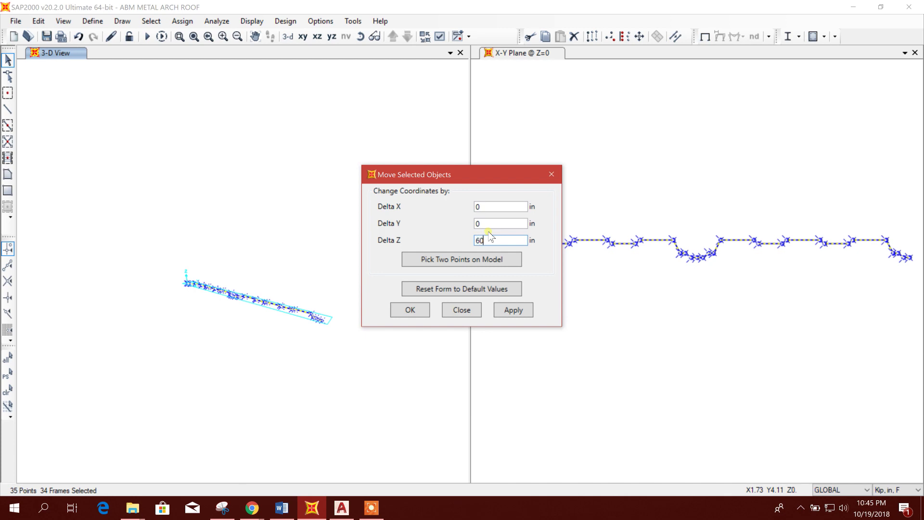
click(513, 311)
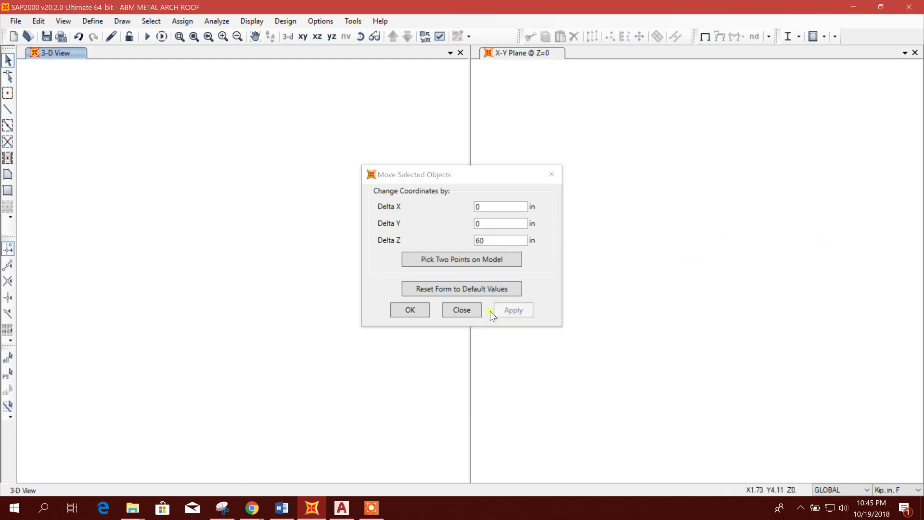
click(462, 310)
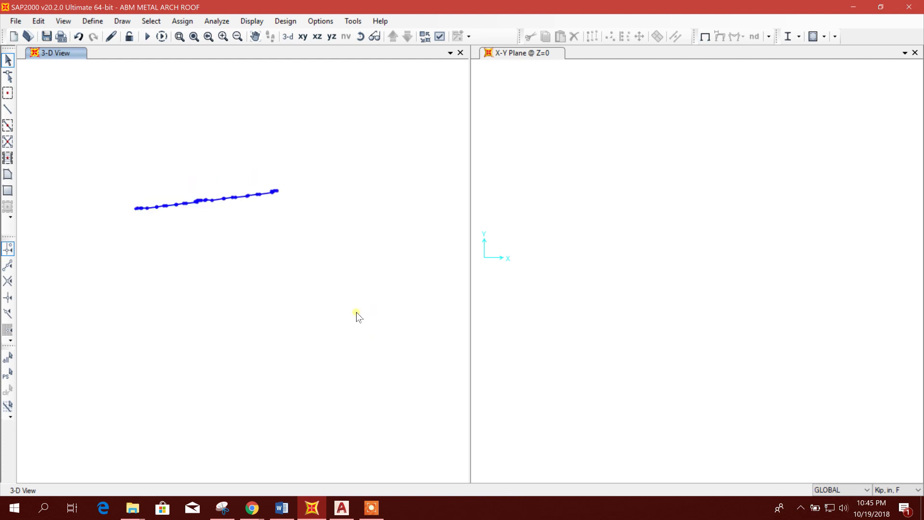
click(288, 37)
shift+middle_drag(390, 288, 235, 368)
shift+middle_drag(203, 315, 270, 223)
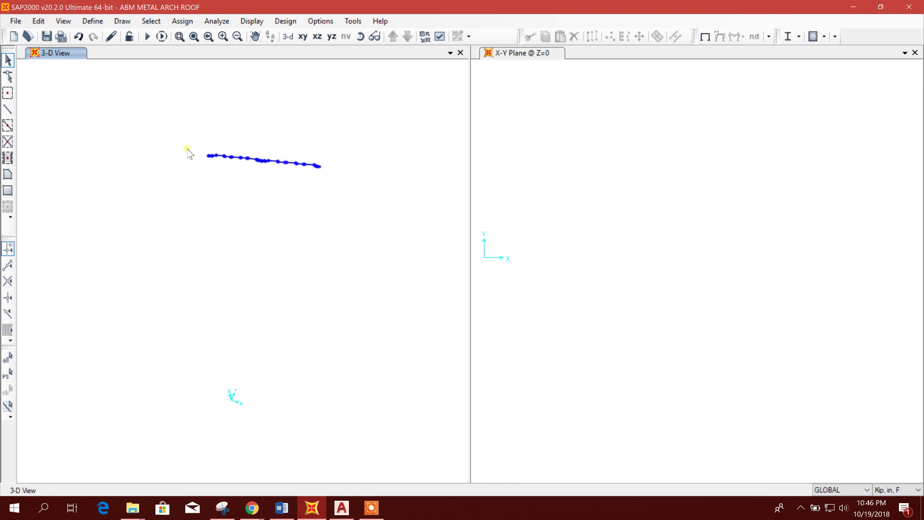
Step: Draw a 60 in FSEC1 column from the profile's end joint to the base, then search for Calculator
click(8, 110)
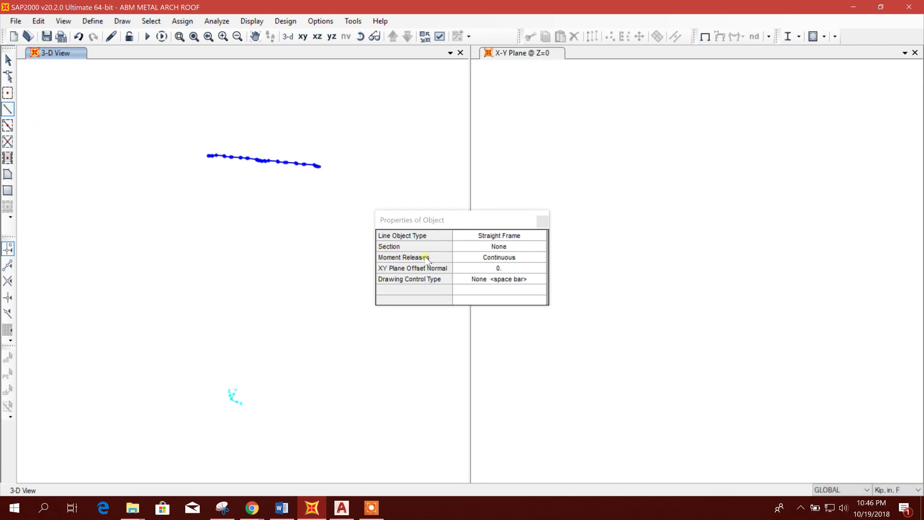
click(494, 248)
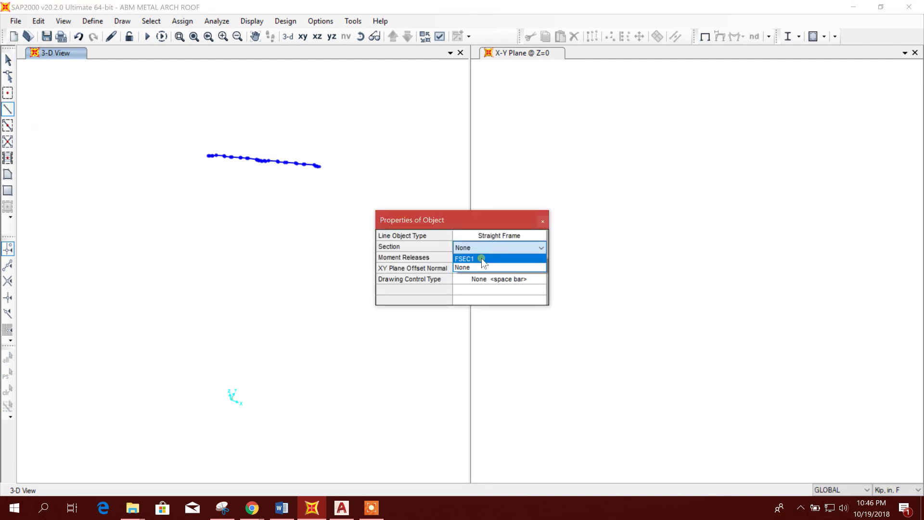
click(483, 260)
click(235, 402)
scroll(211, 159, up, 4)
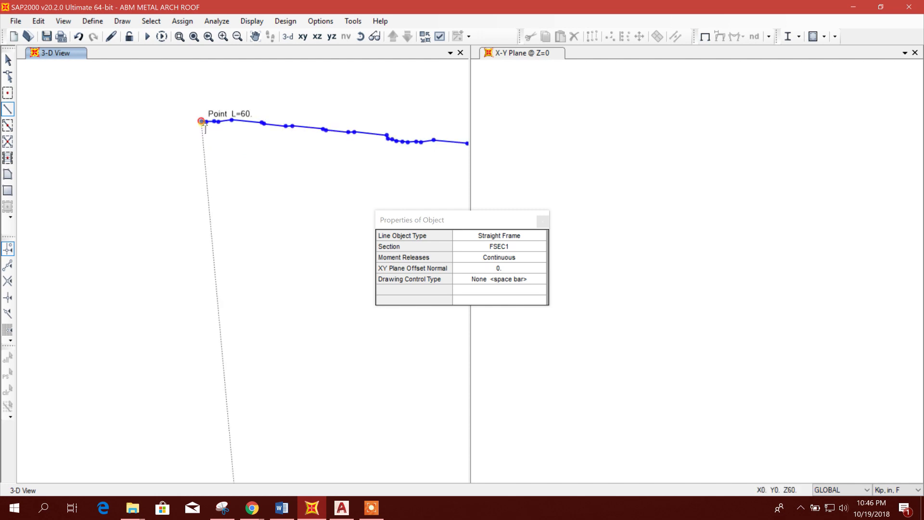
middle_drag(205, 135, 192, 199)
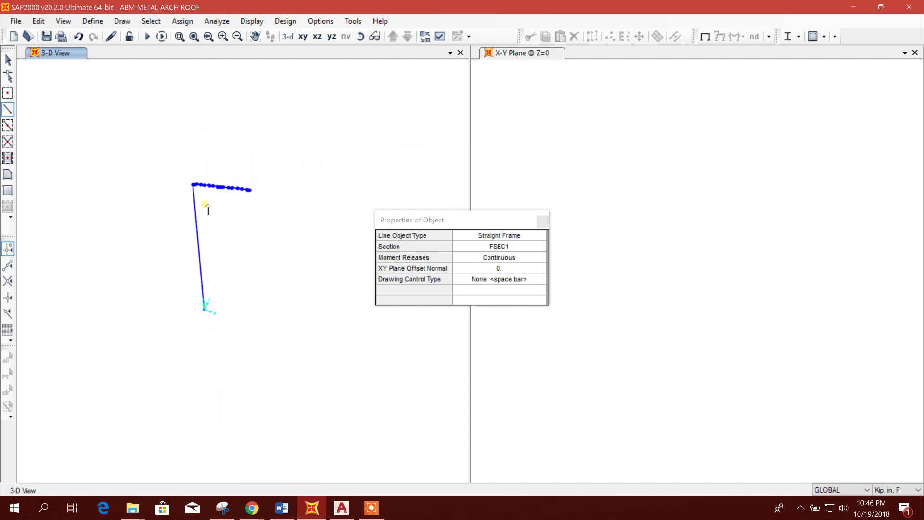
key(Escape)
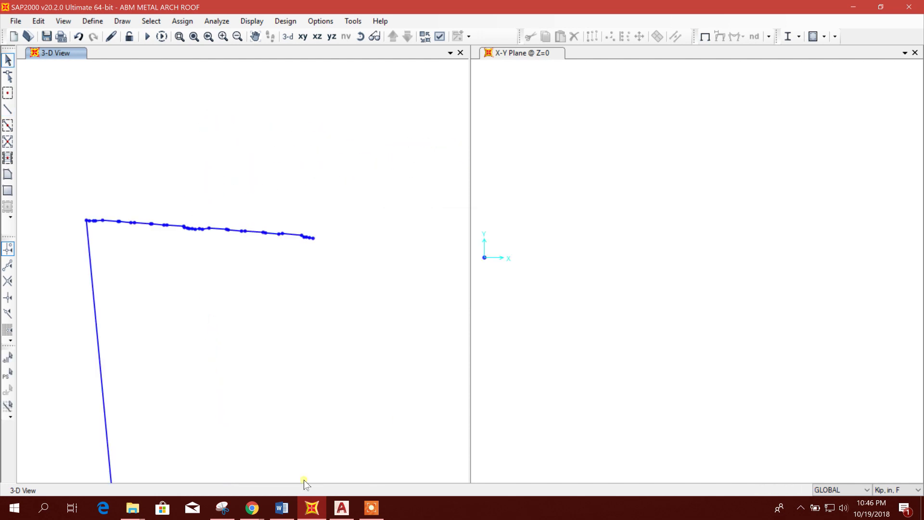
click(41, 507)
text(CAL)
Step: Compute 6 ÷ 1.5 = 4 in Calculator
click(163, 202)
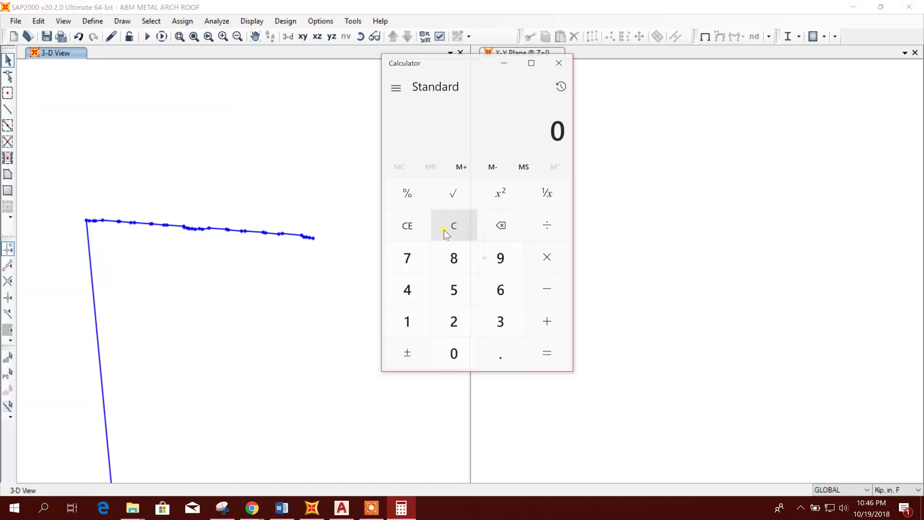
click(498, 301)
click(549, 233)
click(406, 322)
click(501, 355)
click(453, 291)
click(559, 364)
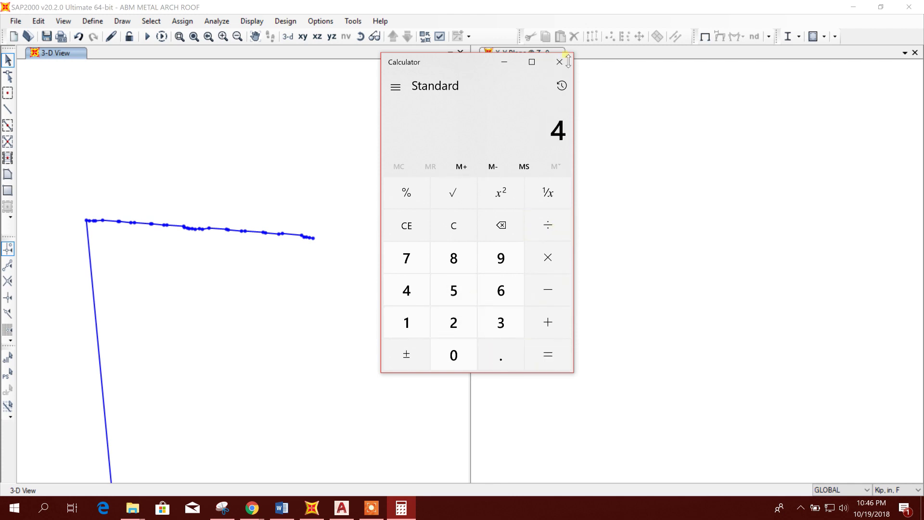
Step: Close Calculator and window-select the whole roof profile in SAP2000
click(559, 61)
drag(359, 302, 363, 183)
drag(80, 175, 396, 258)
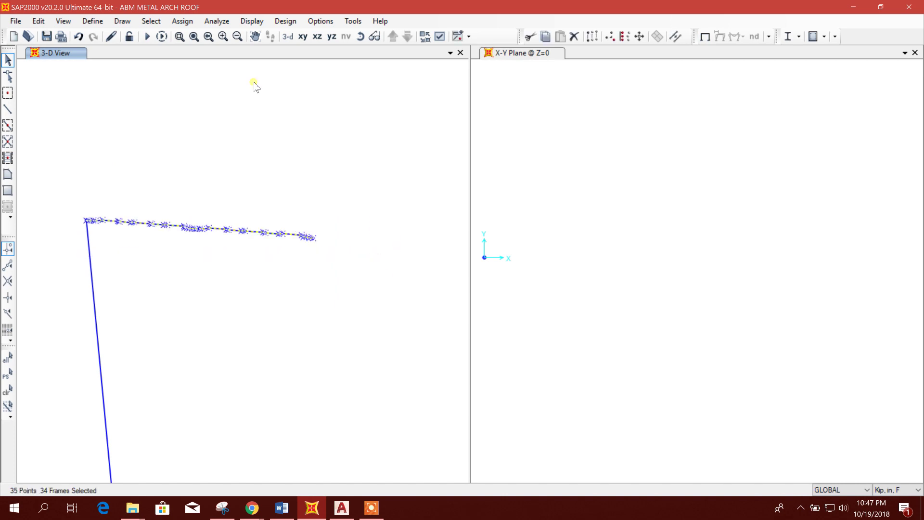
Step: Replicate the roof strip three times at 18 in spacing along X
click(599, 37)
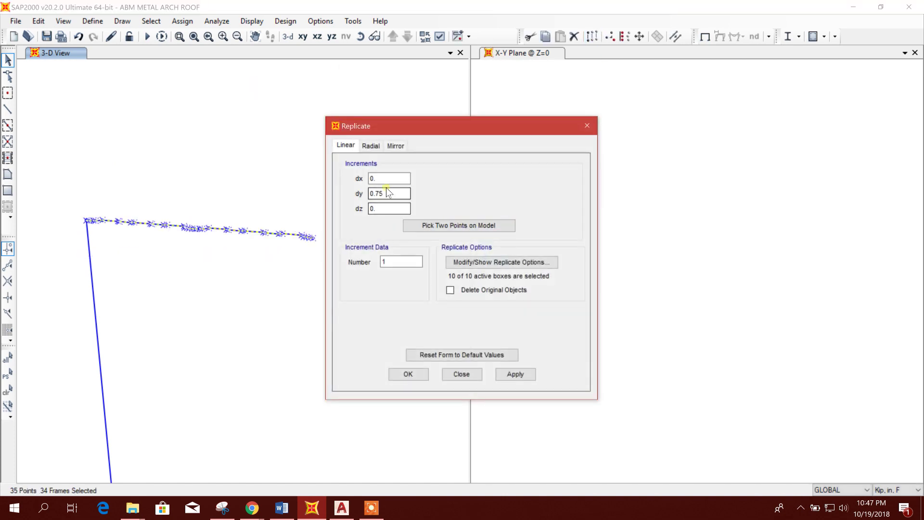
double_click(388, 178)
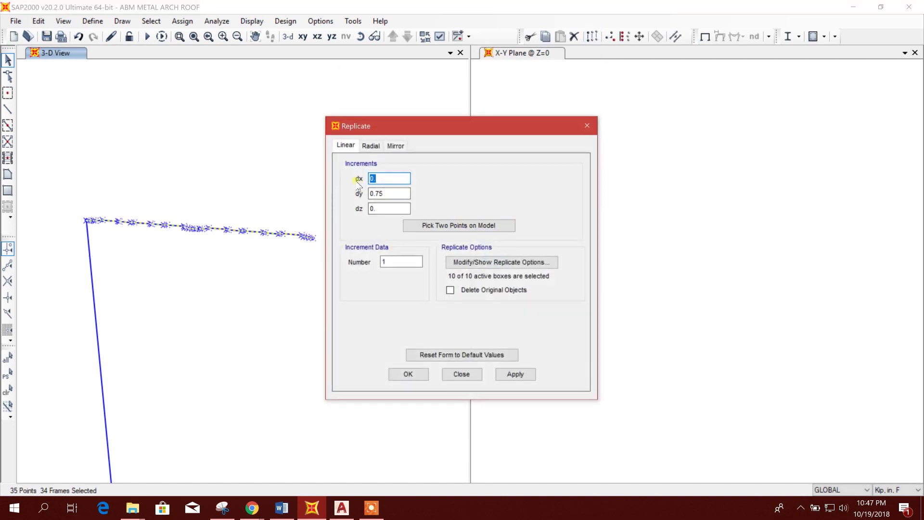
double_click(386, 194)
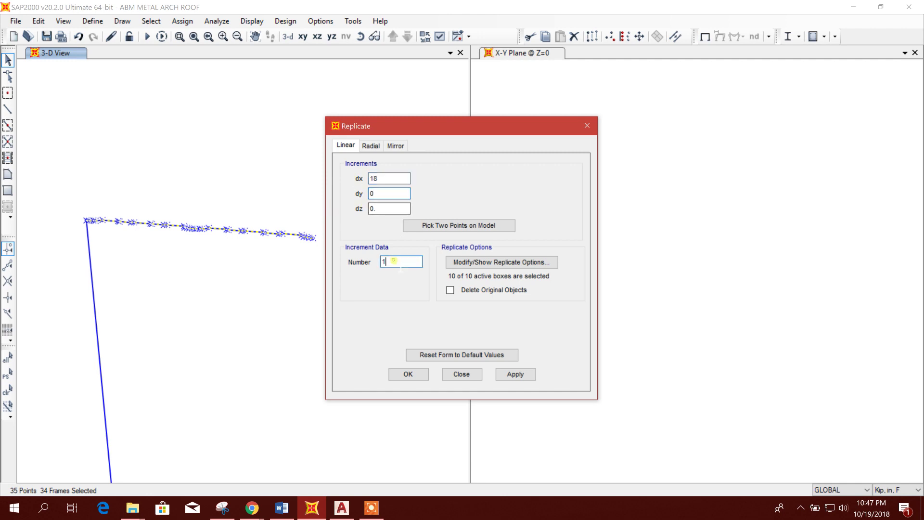
click(516, 374)
click(462, 374)
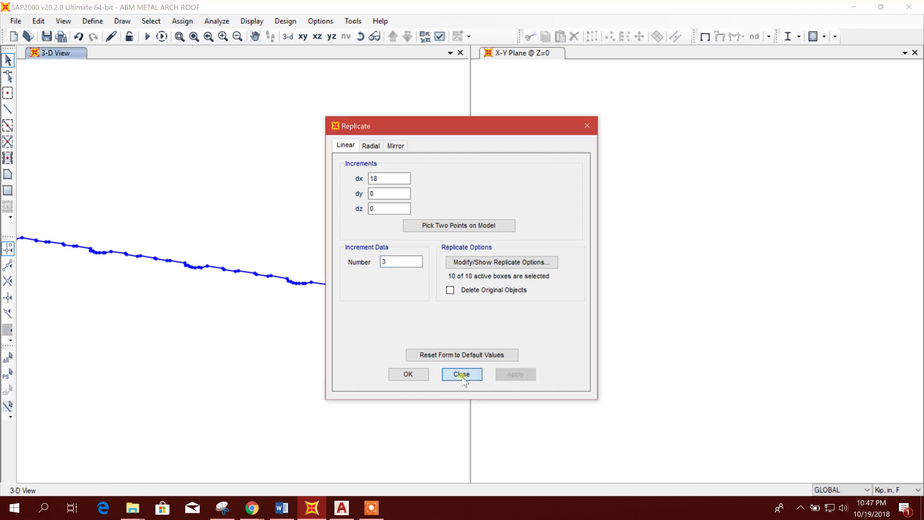
Step: Replicate the end column by a picked dx of 72 in to the roof's far end
scroll(284, 319, down, 3)
drag(208, 341, 139, 321)
click(592, 37)
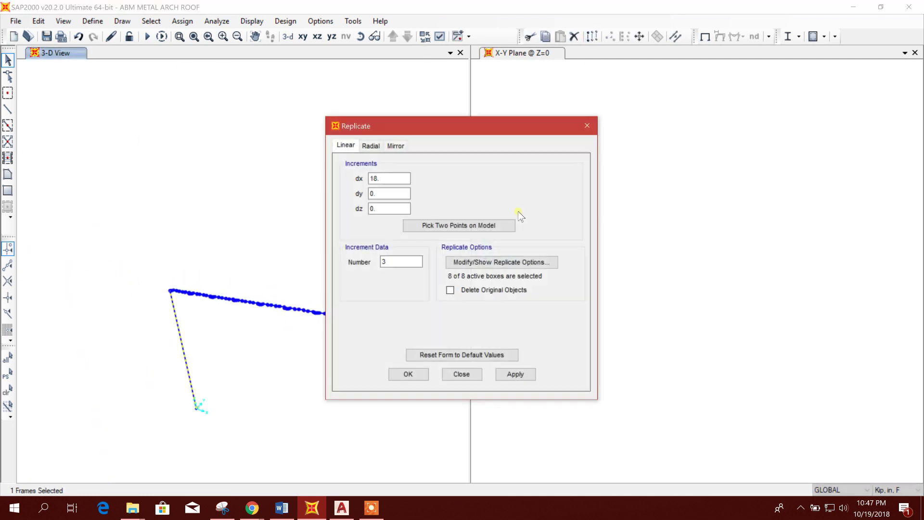
click(419, 229)
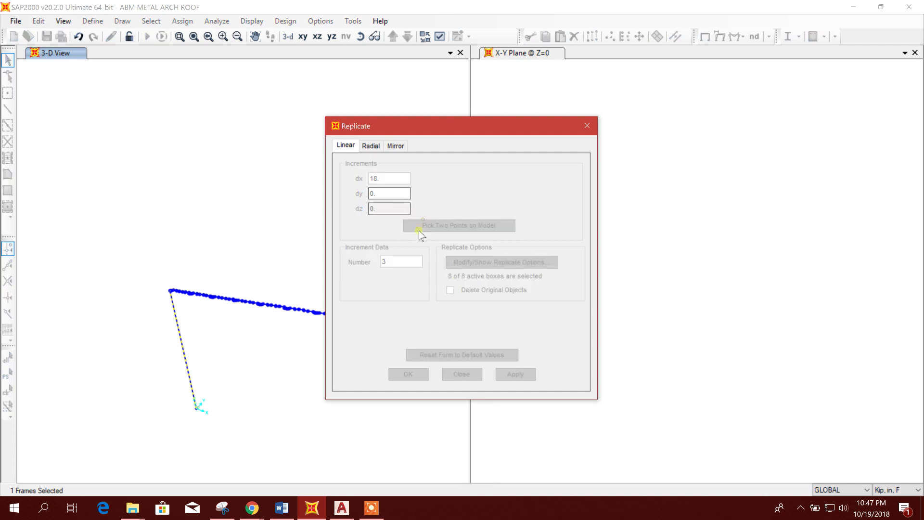
click(171, 290)
click(197, 408)
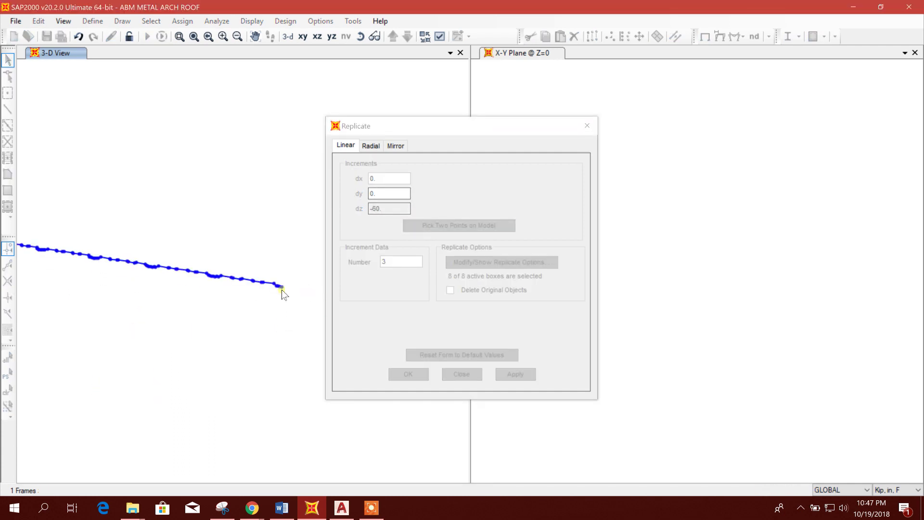
click(282, 288)
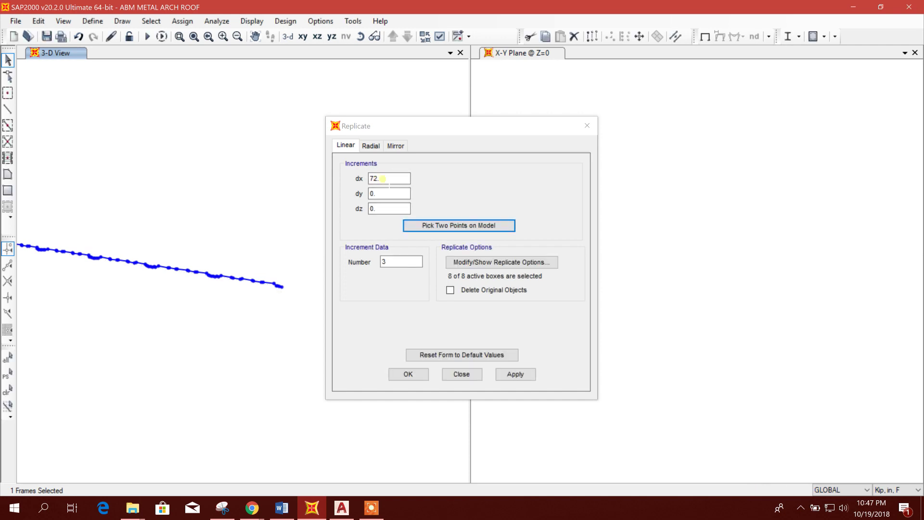
click(510, 375)
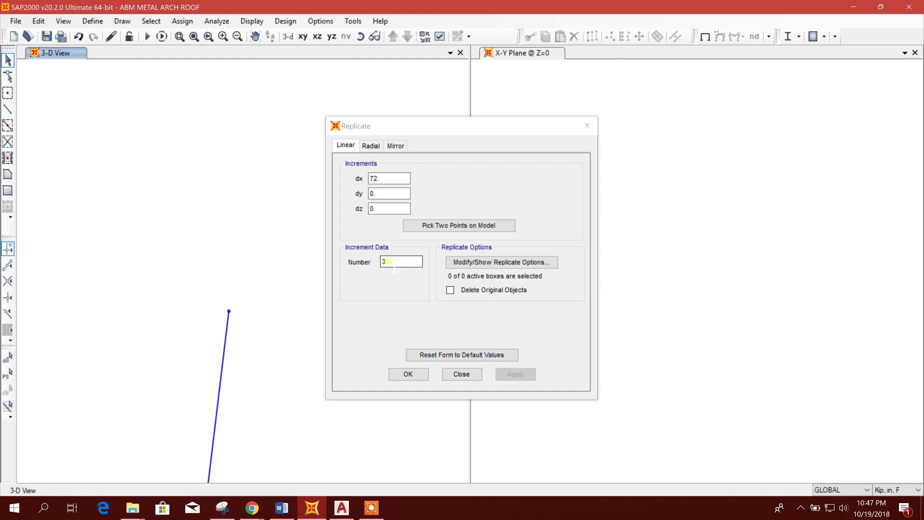
click(368, 265)
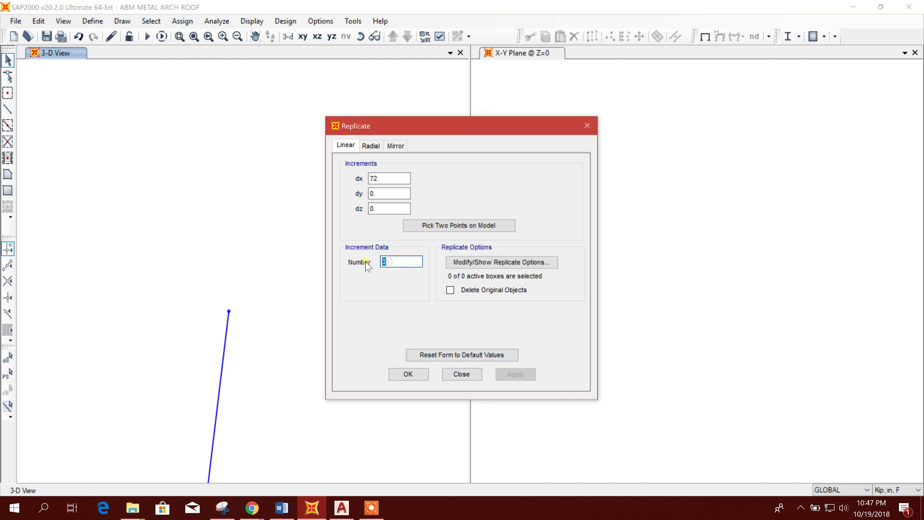
click(474, 374)
Step: Delete the two extra column copies, leaving columns at both roof ends
scroll(292, 270, down, 3)
drag(407, 359, 275, 245)
key(Delete)
middle_drag(282, 247, 289, 285)
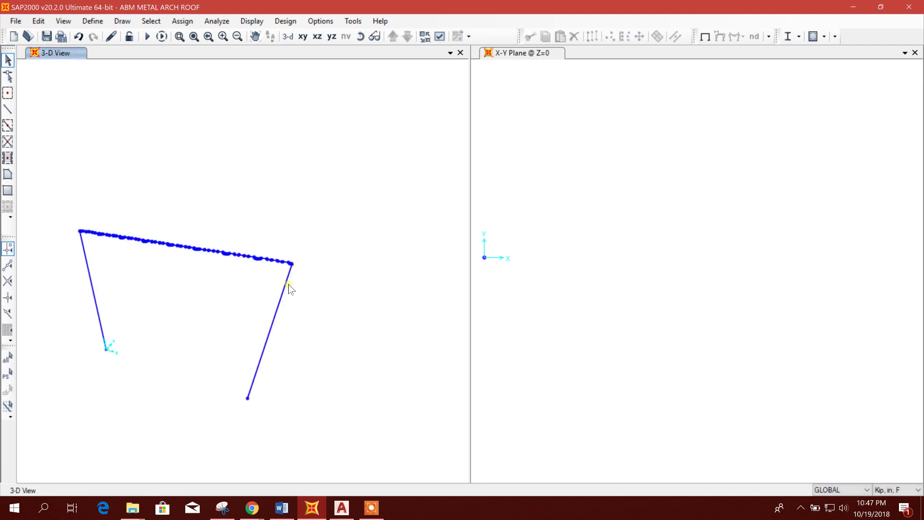
Step: Replicate the roof bay and its columns three times at dx 72 in
middle_drag(289, 285, 303, 275)
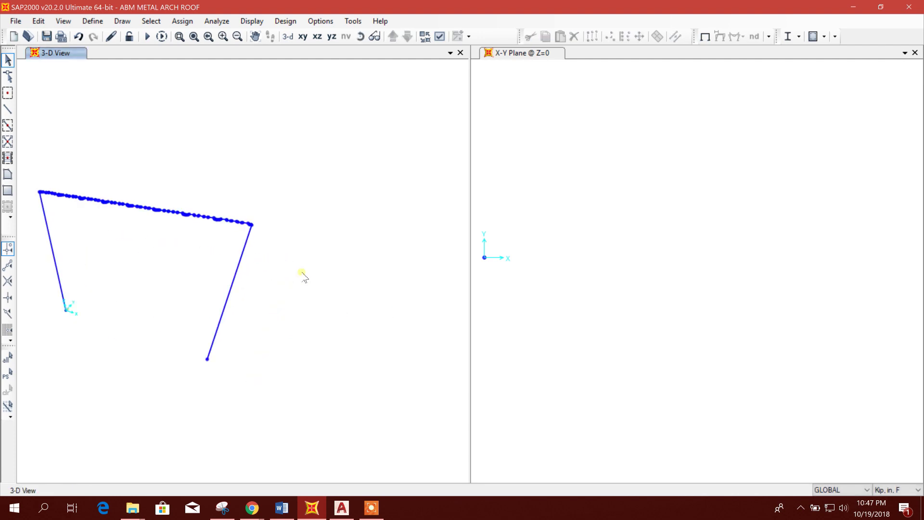
drag(352, 338, 79, 104)
drag(27, 140, 315, 253)
click(587, 38)
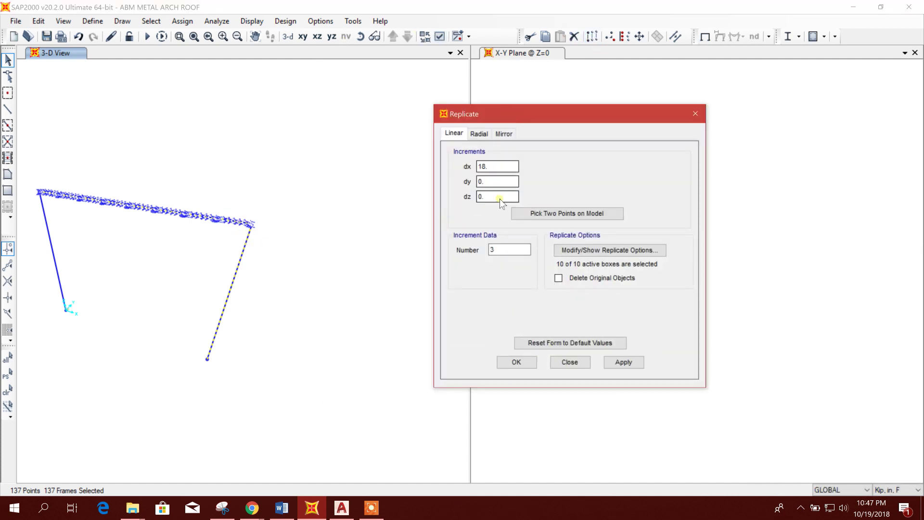
drag(498, 167, 407, 175)
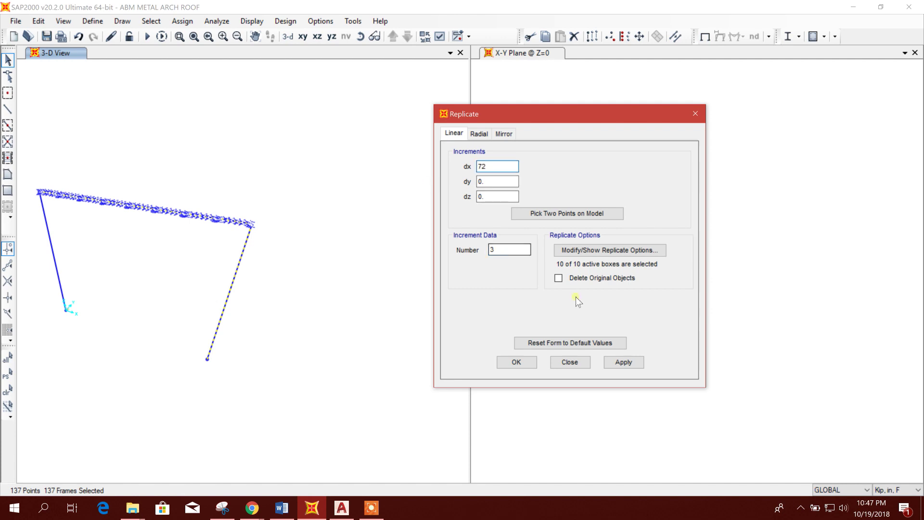
click(621, 364)
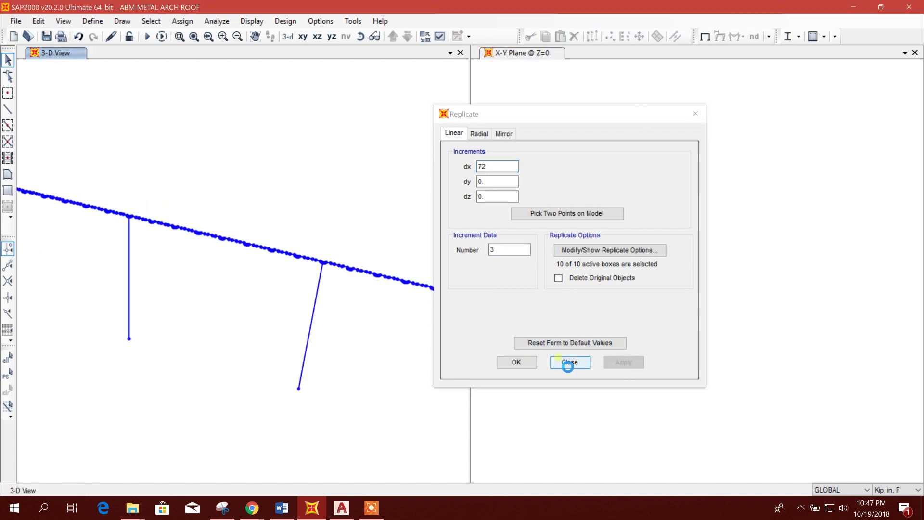
click(569, 362)
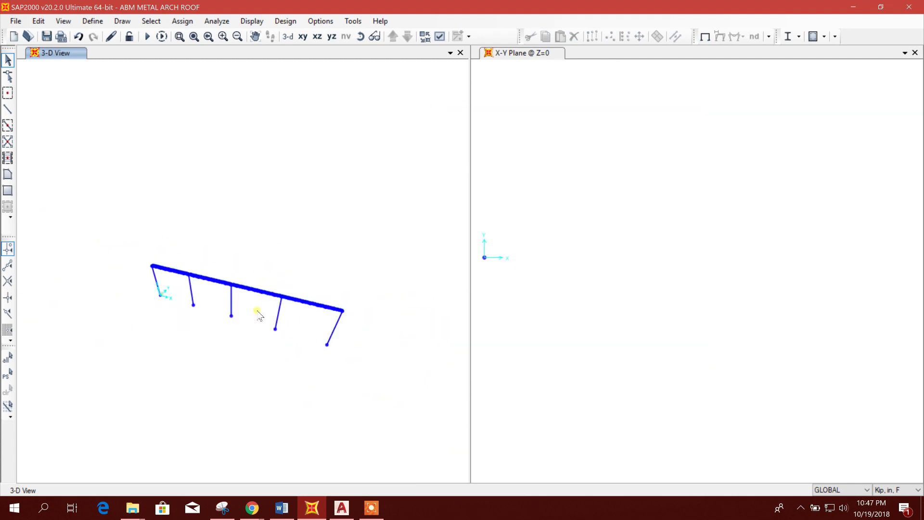
Step: Select the entire long roof profile across all bays
key(ctrl+a)
drag(74, 201, 332, 283)
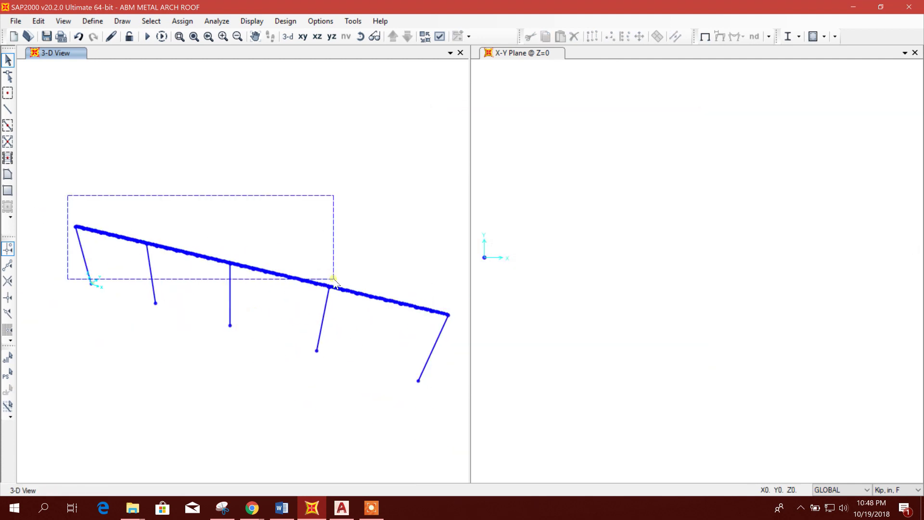
middle_drag(299, 264, 245, 229)
drag(200, 192, 397, 280)
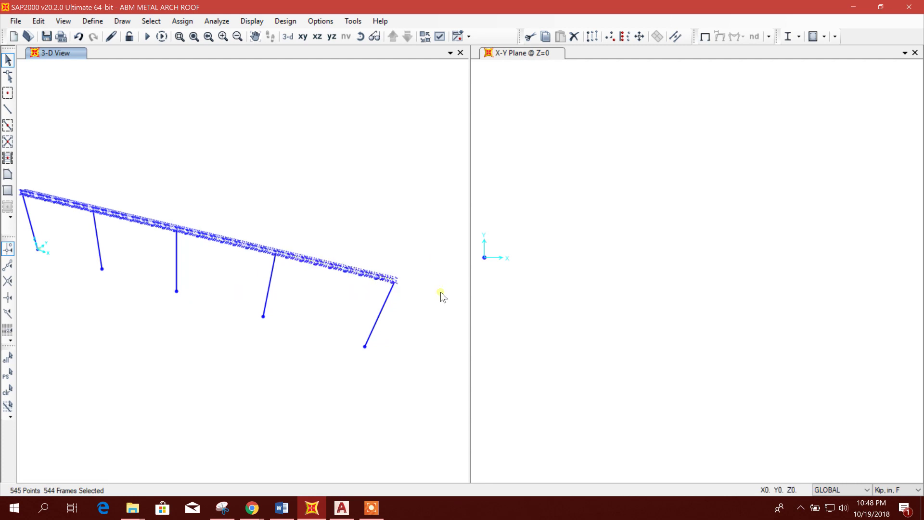
middle_drag(314, 285, 365, 275)
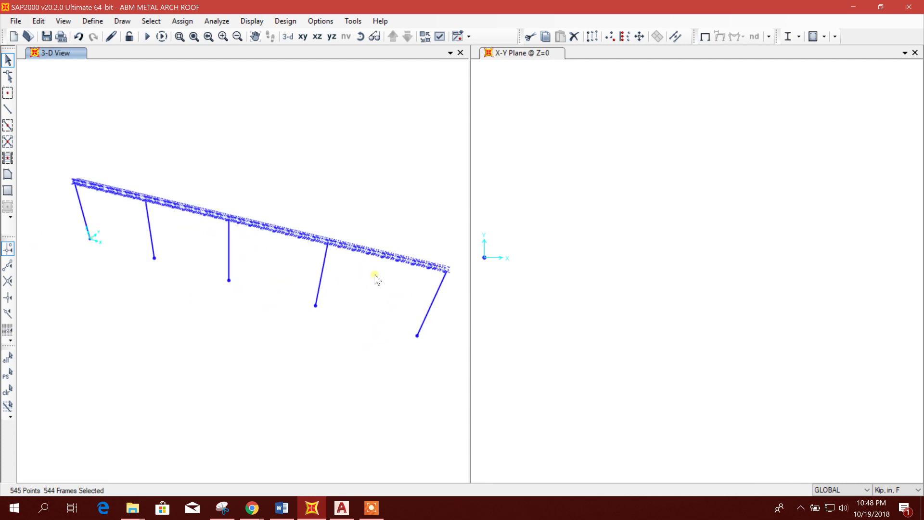
Step: Start Extrude Lines to Areas with radial settings and show the Area Sections list
middle_drag(354, 264, 359, 275)
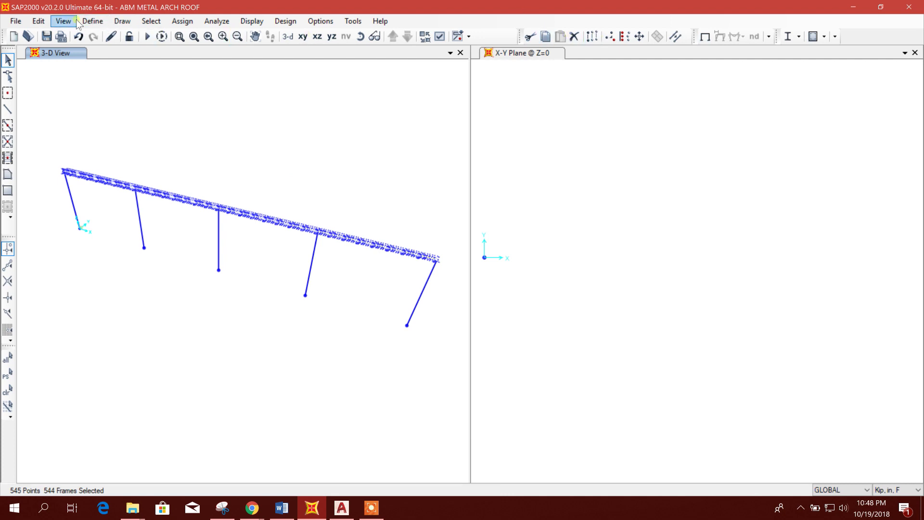
click(38, 21)
mouse_move(88, 188)
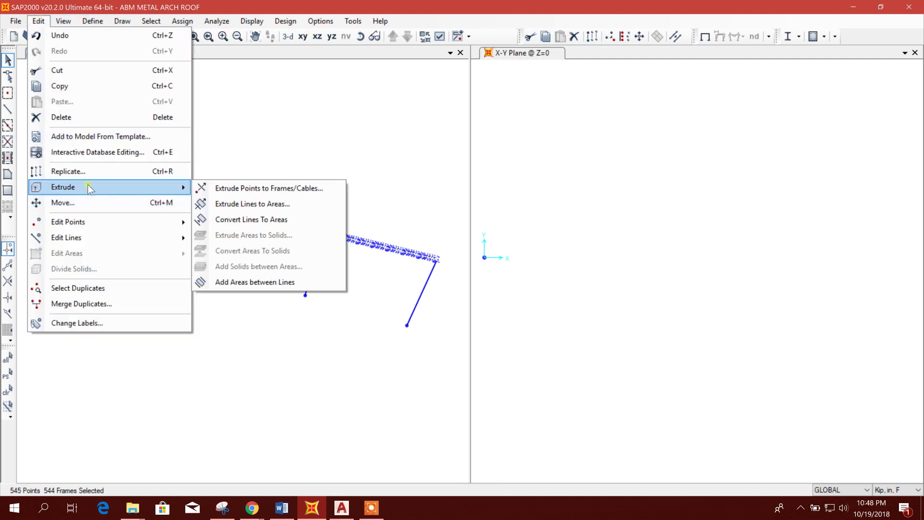
click(270, 205)
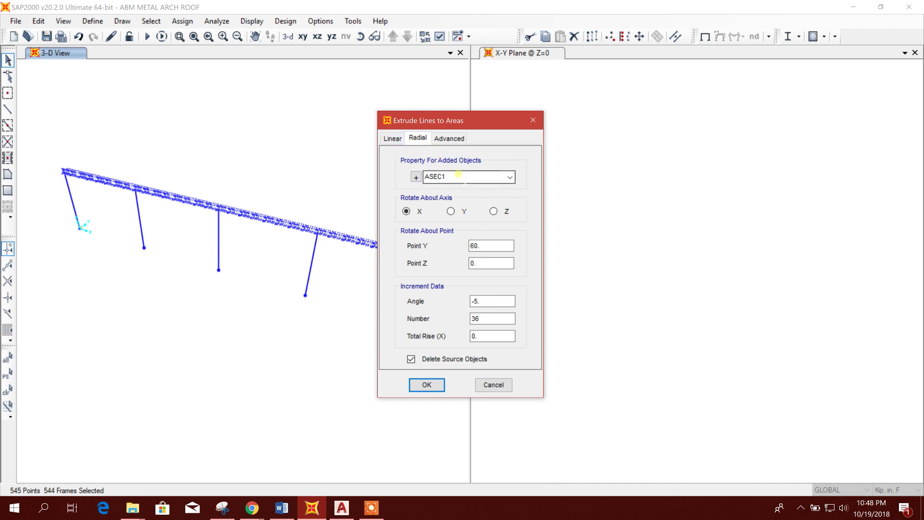
click(510, 178)
Step: Define a new Plate Thick shell section named ABM PANEL
click(417, 178)
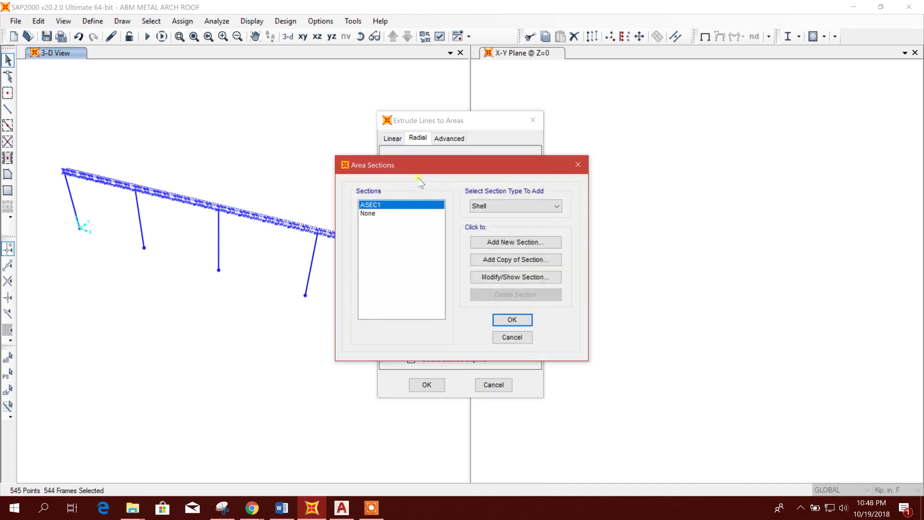
click(510, 242)
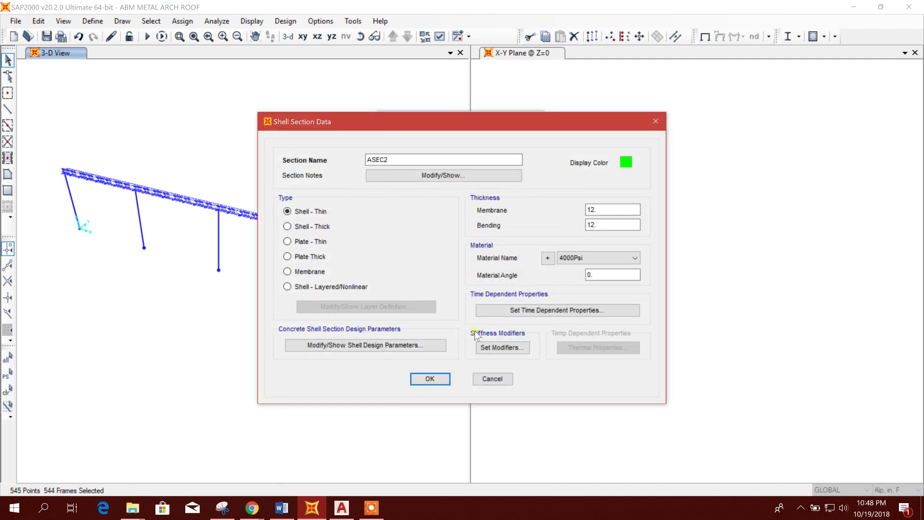
click(312, 260)
double_click(377, 159)
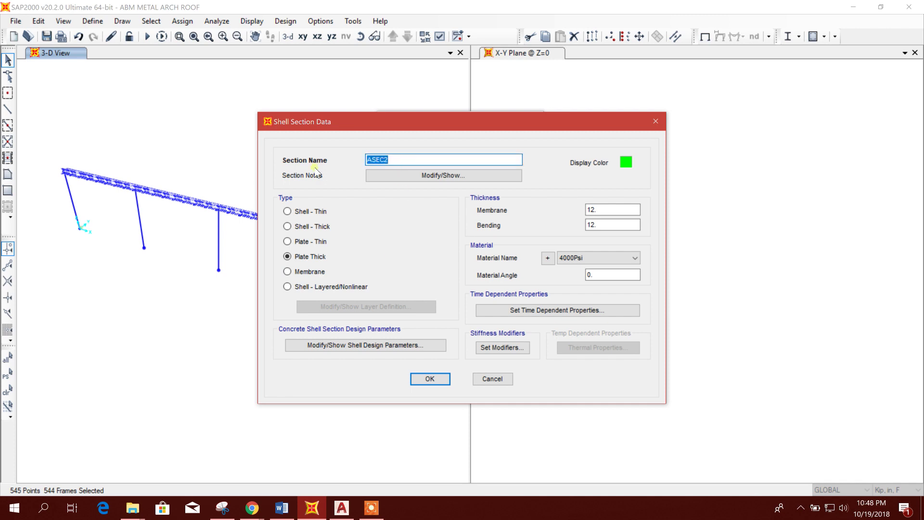
text(ABM PANEL)
click(222, 508)
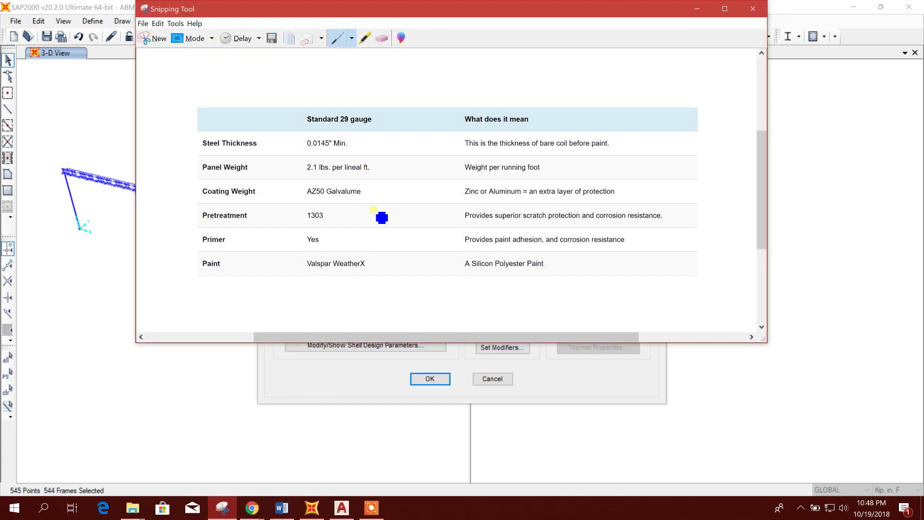
click(700, 9)
Step: Give ABM PANEL thicknesses of 0.0145 and material A992Fy50, and save it
double_click(614, 210)
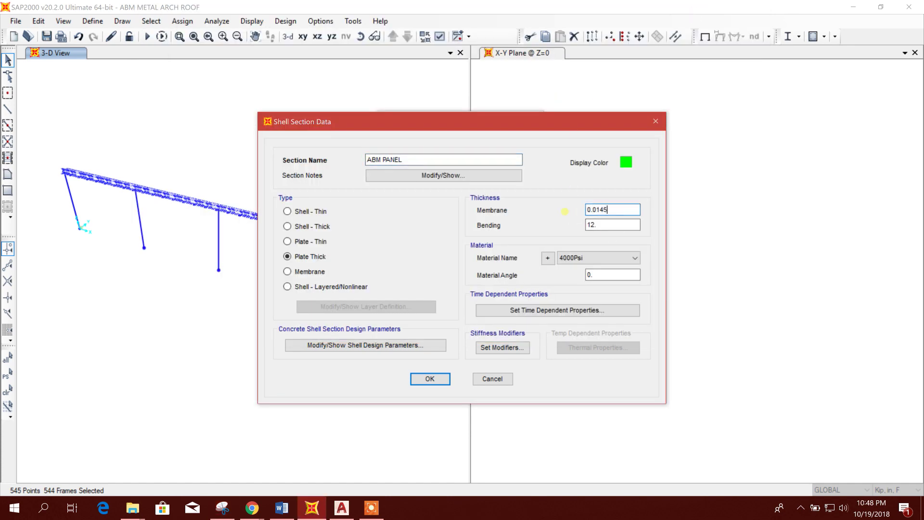
double_click(590, 225)
text(0.0145)
click(636, 259)
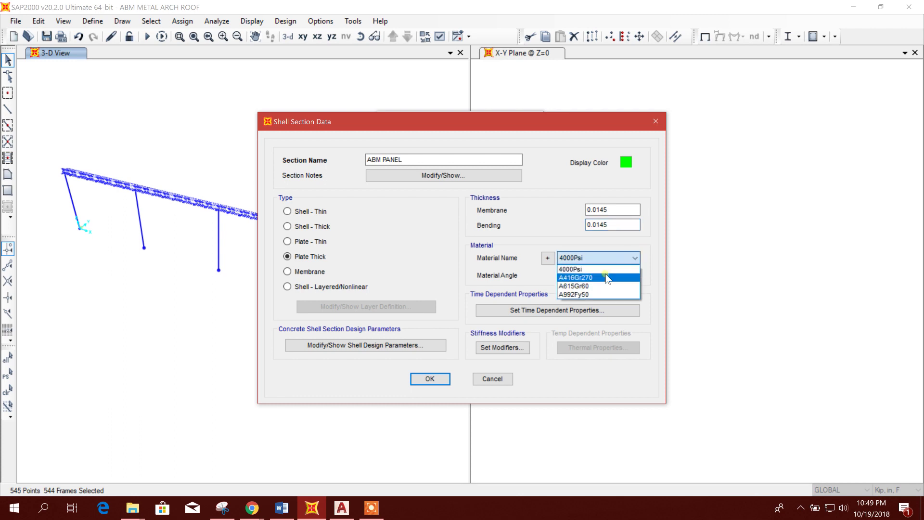
click(597, 295)
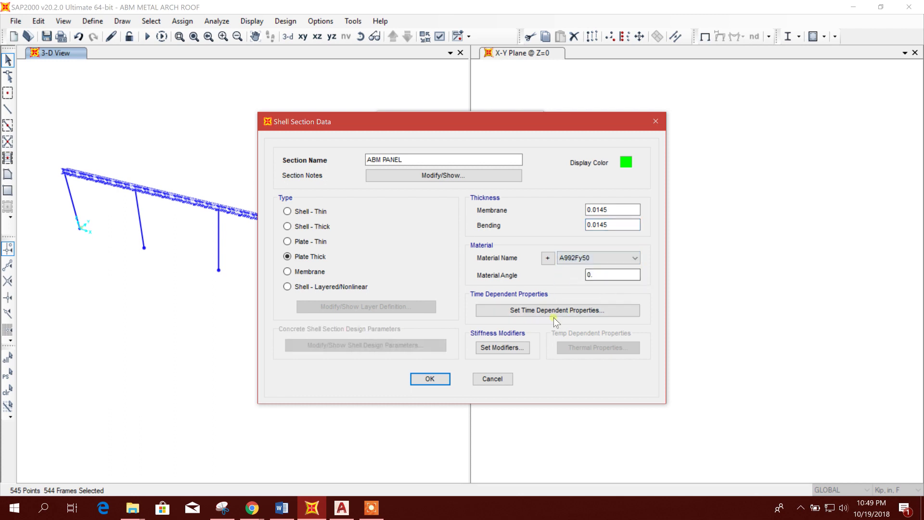
click(429, 379)
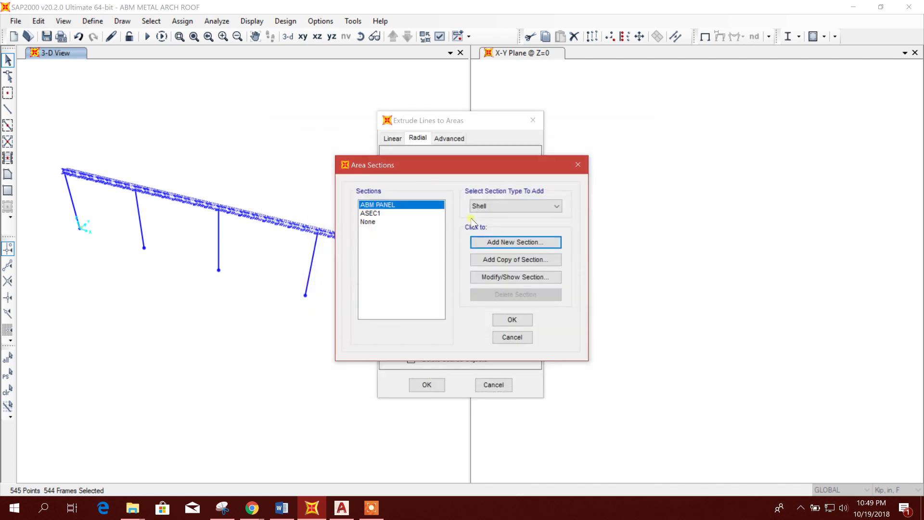
Step: Assign ABM PANEL as the section for the extruded areas
click(511, 321)
click(509, 178)
click(473, 198)
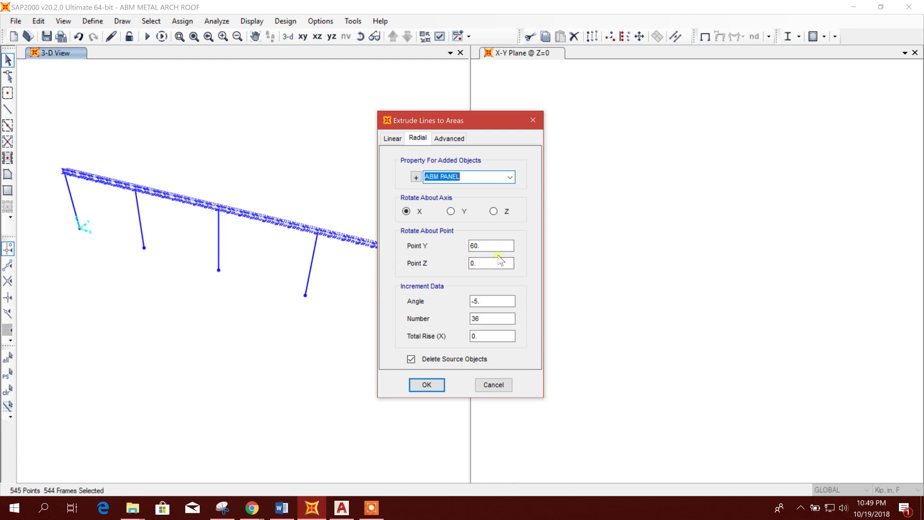
click(342, 508)
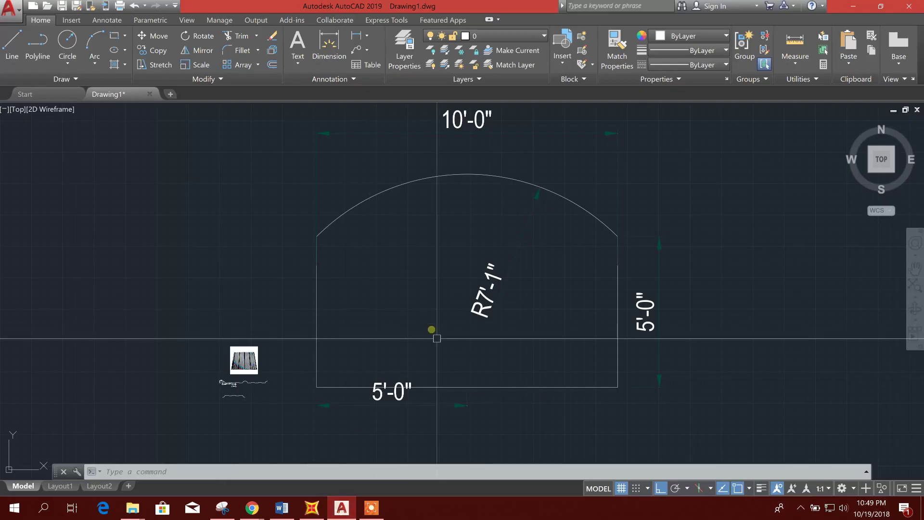
click(449, 406)
scroll(420, 414, up, 4)
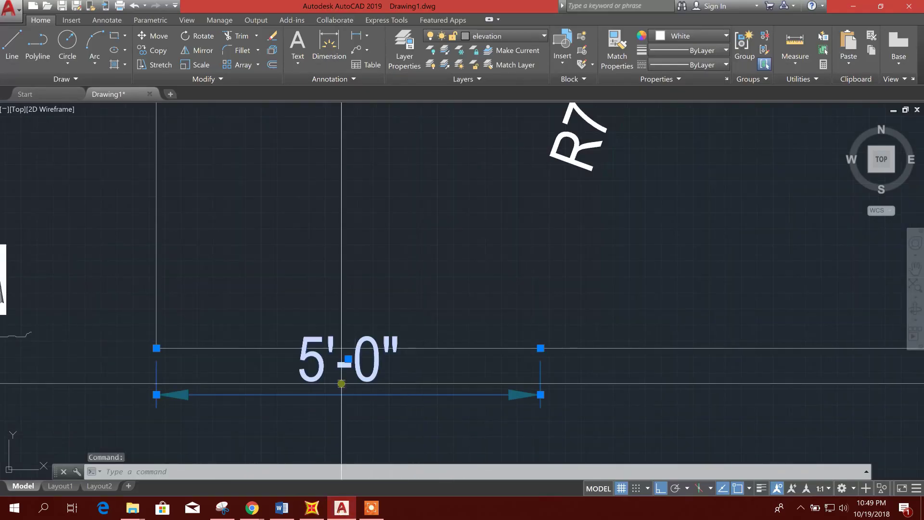
scroll(539, 357, down, 2)
click(530, 331)
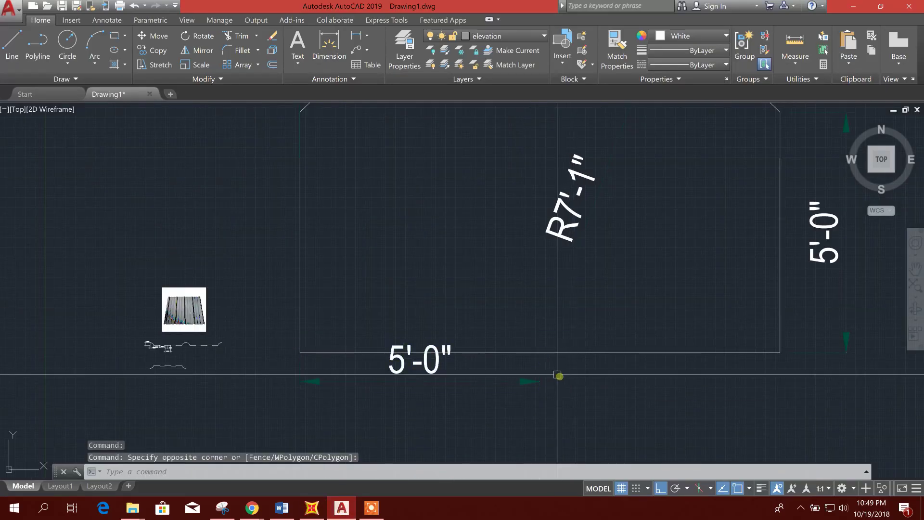
key(Escape)
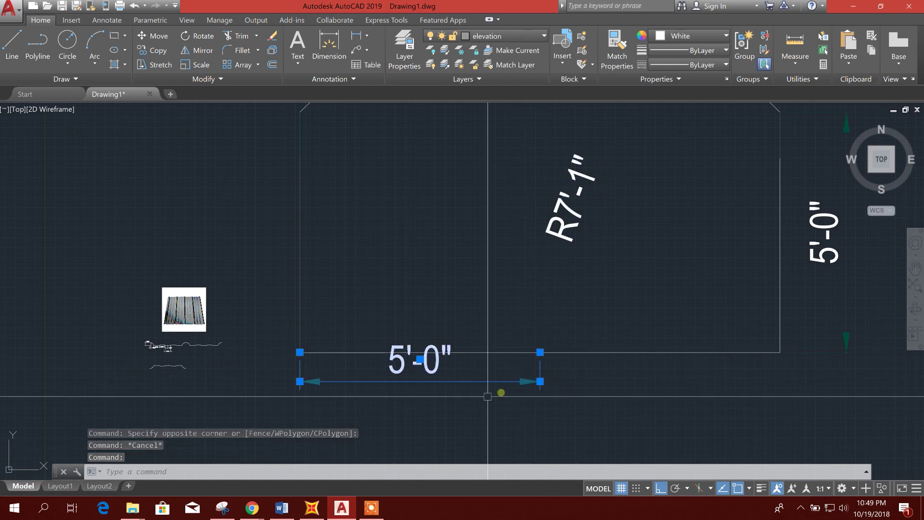
key(Escape)
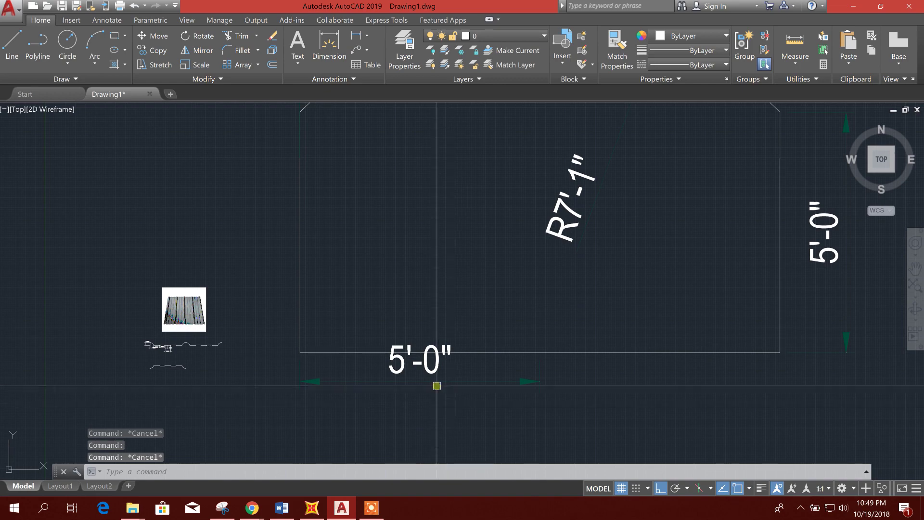
click(312, 508)
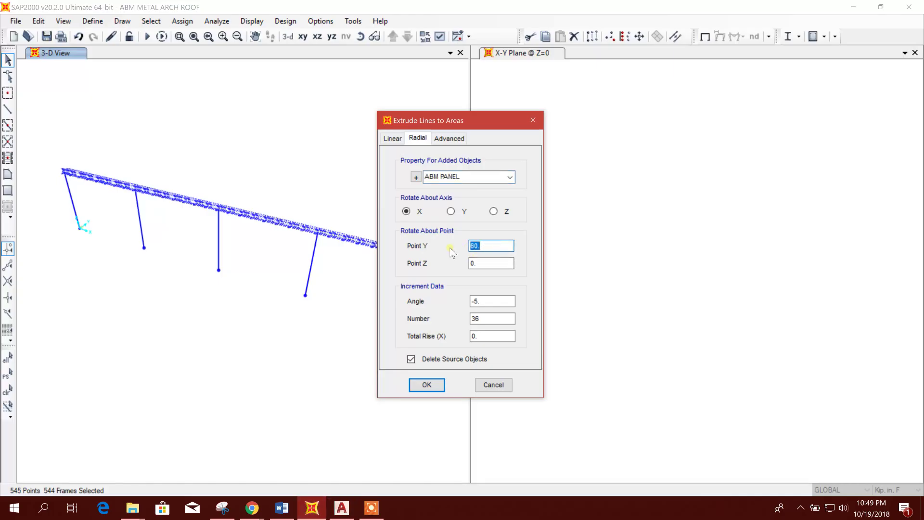
Step: Re-enter 60 for rotation point Y, then bring up the AutoCAD arch drawing
text(6)
key(Tab)
key(Tab)
key(Tab)
click(488, 303)
click(341, 508)
scroll(381, 238, up, 2)
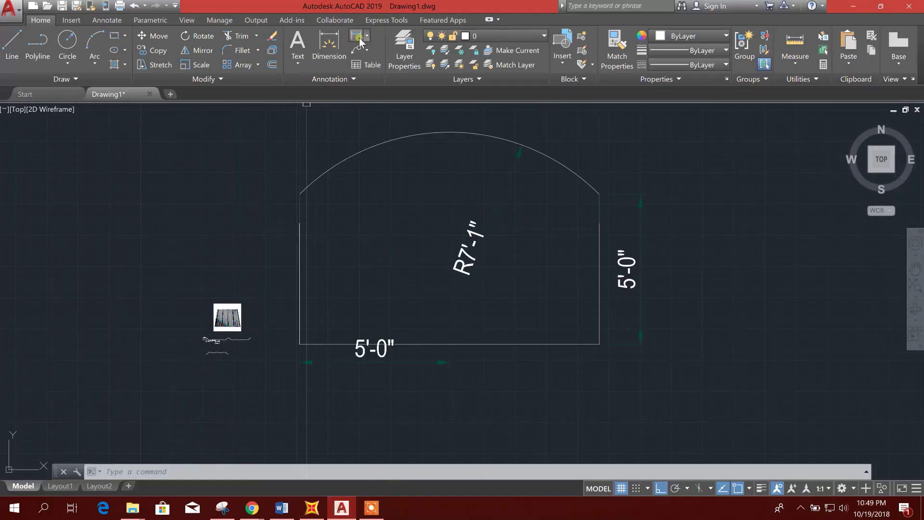
Step: Draw two lines from the arch's upper-left and upper-right ends to the base midpoint
click(11, 46)
click(301, 198)
click(449, 343)
key(Escape)
key(Return)
click(600, 195)
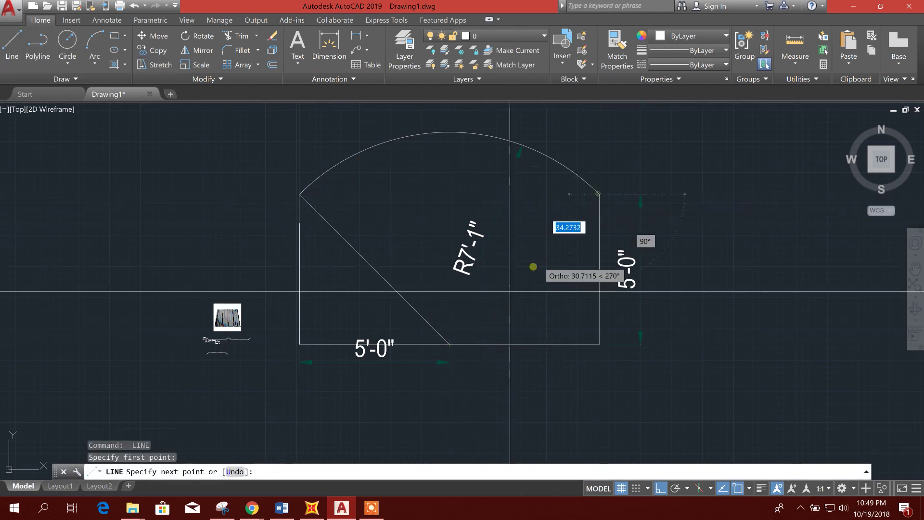
click(449, 344)
key(Escape)
Step: Measure the 90° angle between the two diagonals with an angular dimension
click(367, 35)
click(375, 110)
click(409, 304)
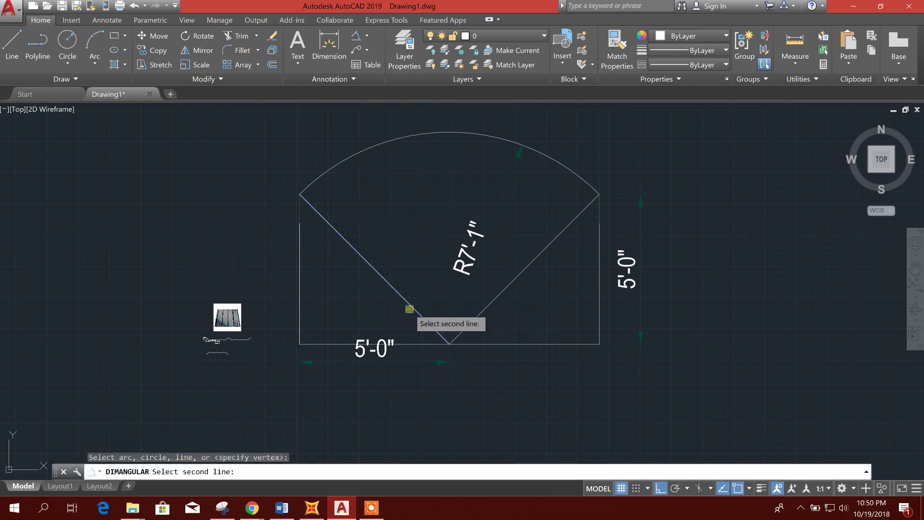
click(474, 319)
scroll(450, 304, up, 2)
scroll(450, 306, up, 10)
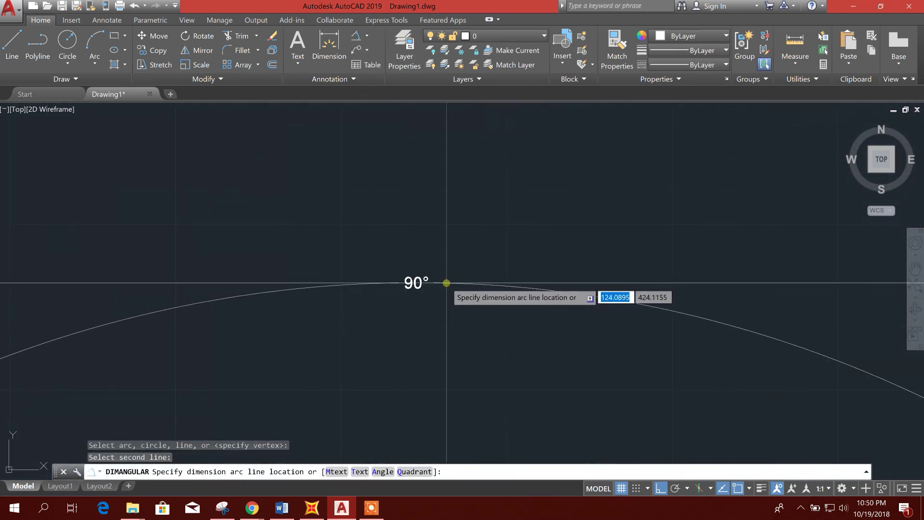
key(Escape)
click(312, 508)
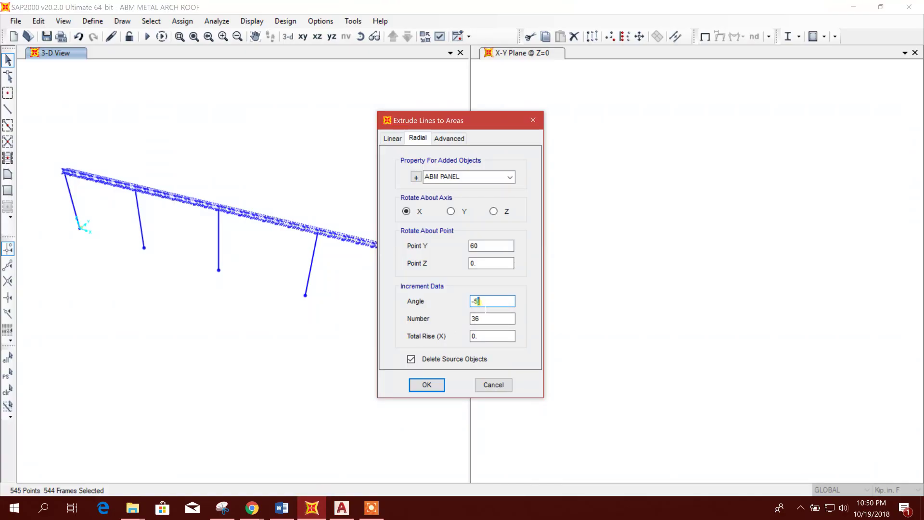
Step: Run the radial extrusion with 18 increments of -5° about Y 60
click(494, 318)
click(498, 334)
drag(479, 119, 724, 99)
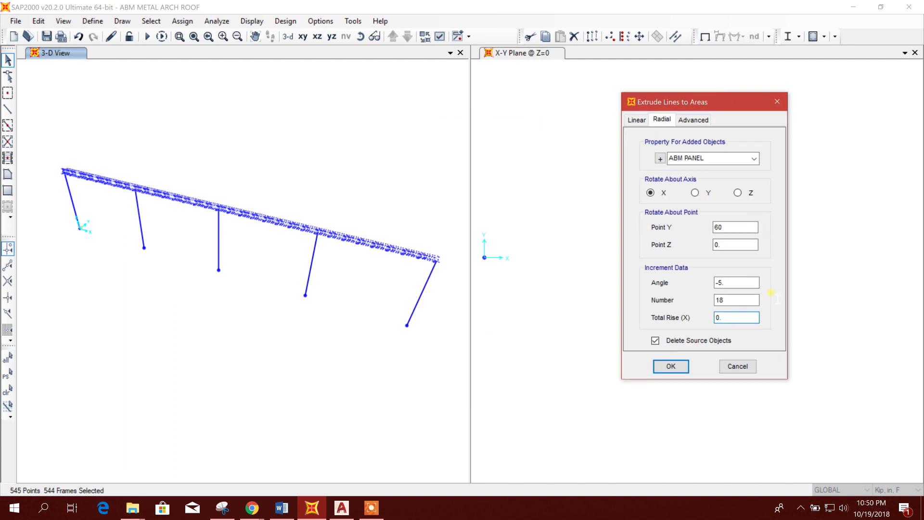
click(672, 367)
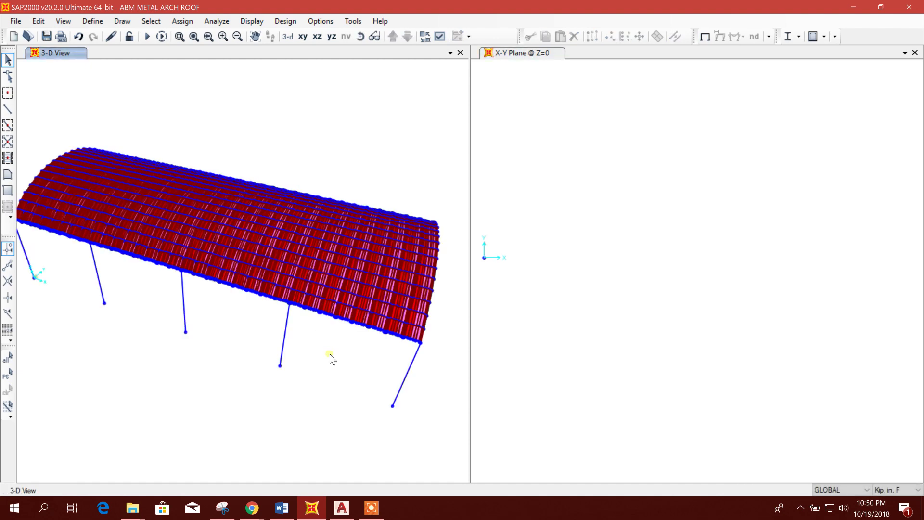
Step: Orbit to view the arch end-on and select the columns along one long edge
middle_drag(413, 403, 227, 324)
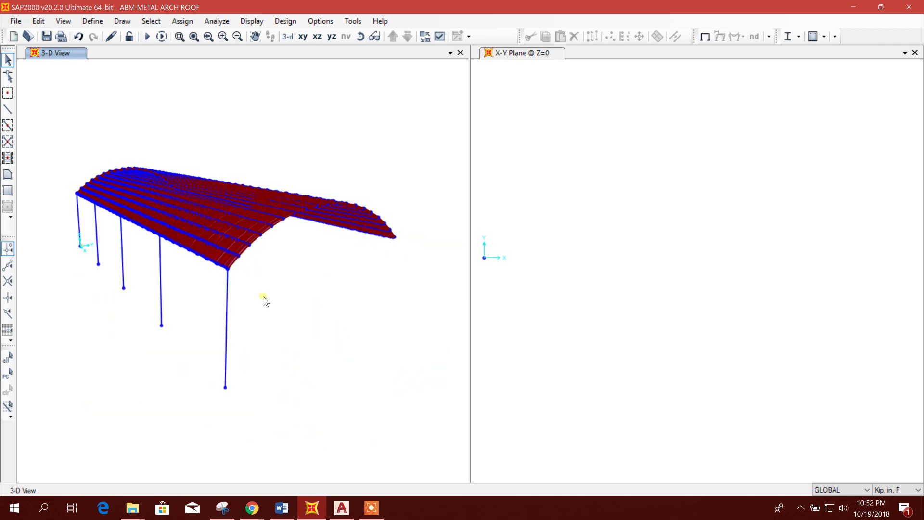
shift+middle_drag(264, 299, 286, 311)
drag(286, 311, 131, 200)
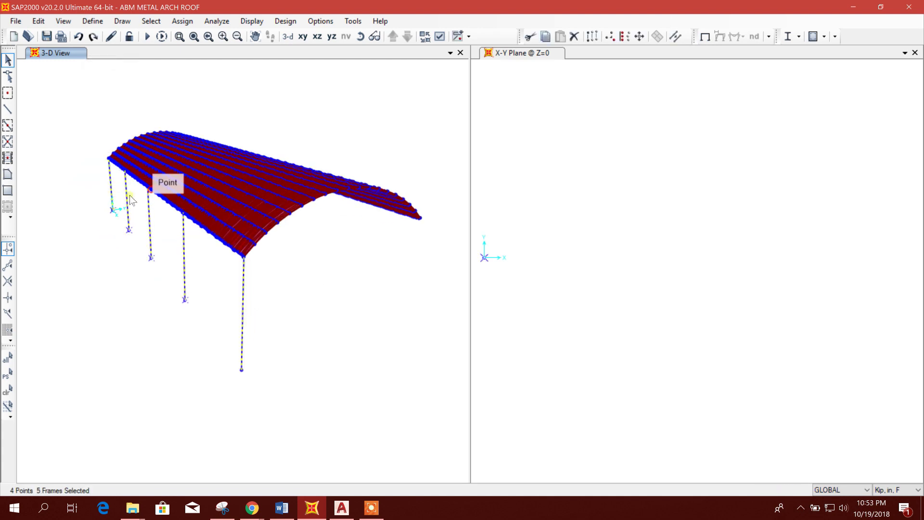
Step: Apply a linear replicate of the selection with the copy count set to 1
click(592, 37)
click(395, 145)
click(346, 145)
click(386, 262)
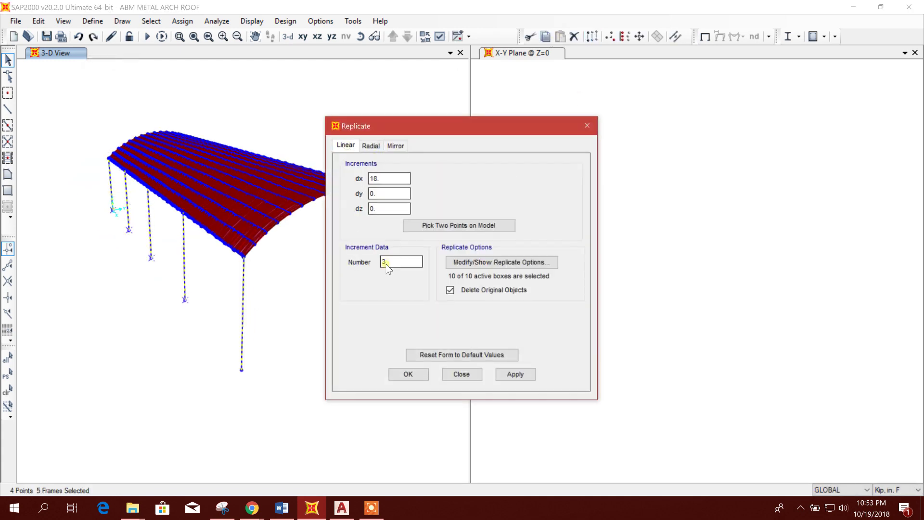
click(484, 291)
double_click(391, 262)
text(1)
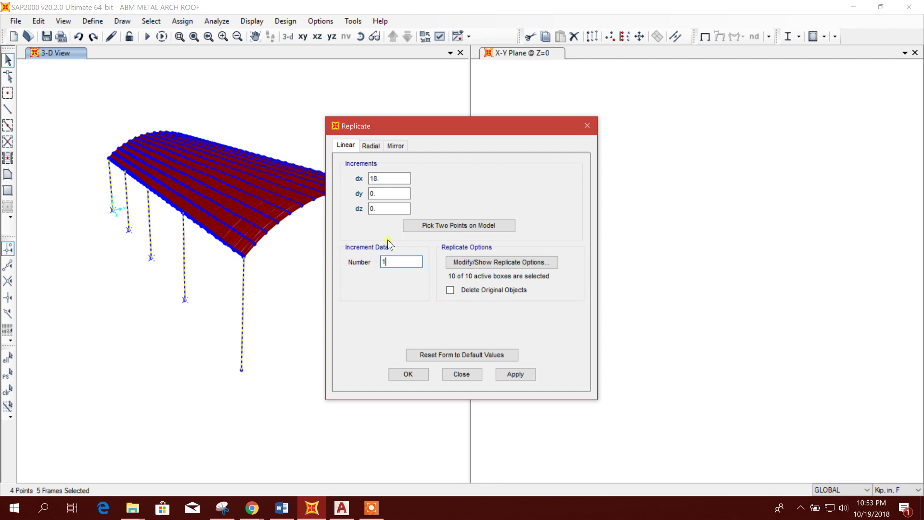
click(390, 194)
click(515, 374)
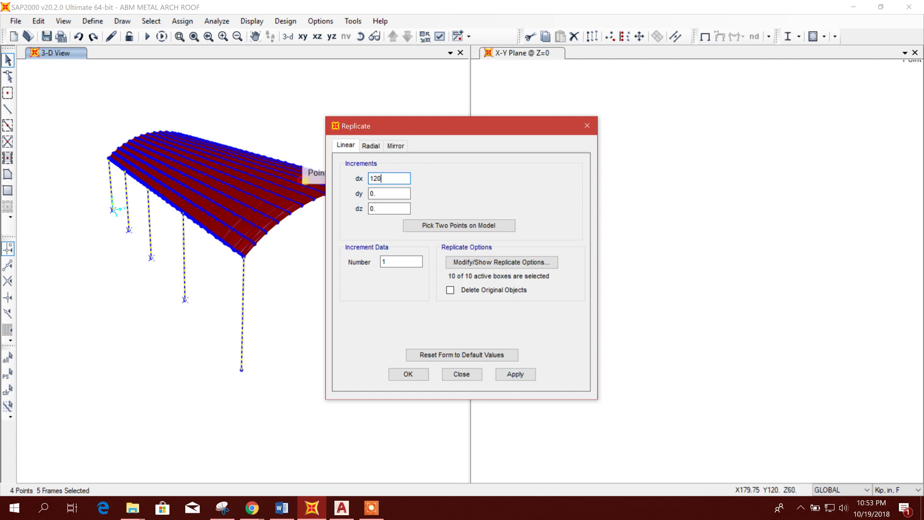
Step: Replicate the bay with dx 0 and dy 120, then select the ten column base joints
drag(420, 124, 599, 96)
double_click(576, 150)
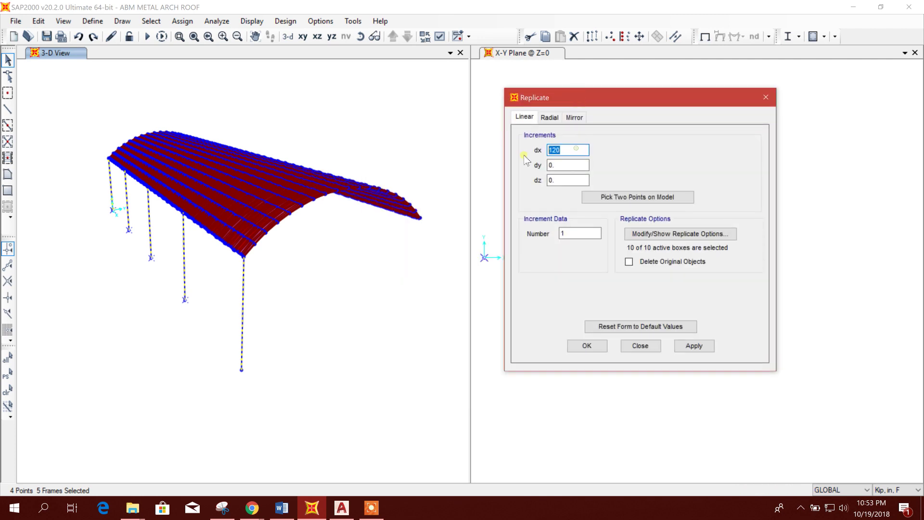
text(0)
key(Tab)
text(120)
click(703, 346)
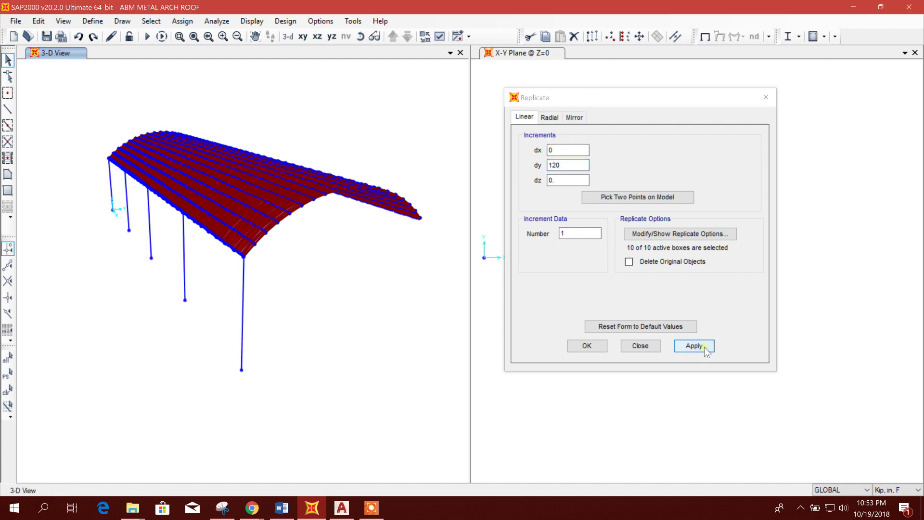
click(640, 346)
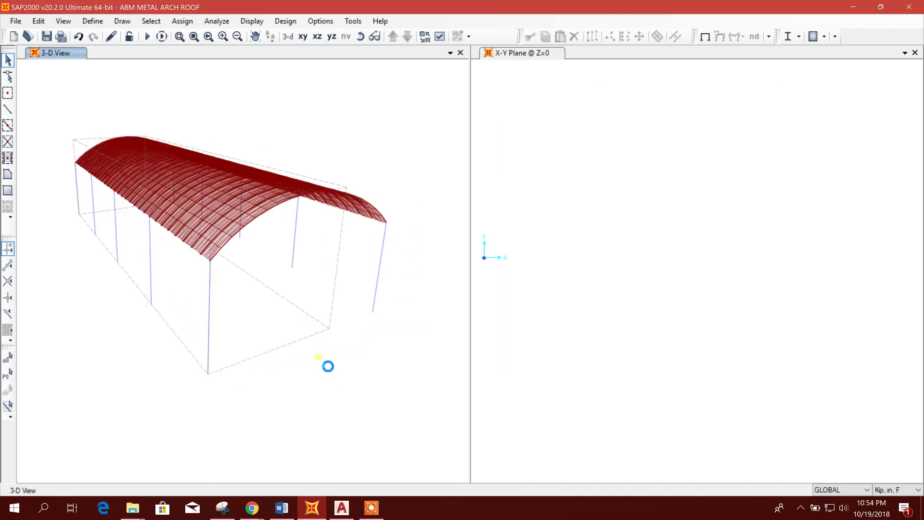
shift+middle_drag(320, 367, 245, 340)
drag(111, 299, 426, 367)
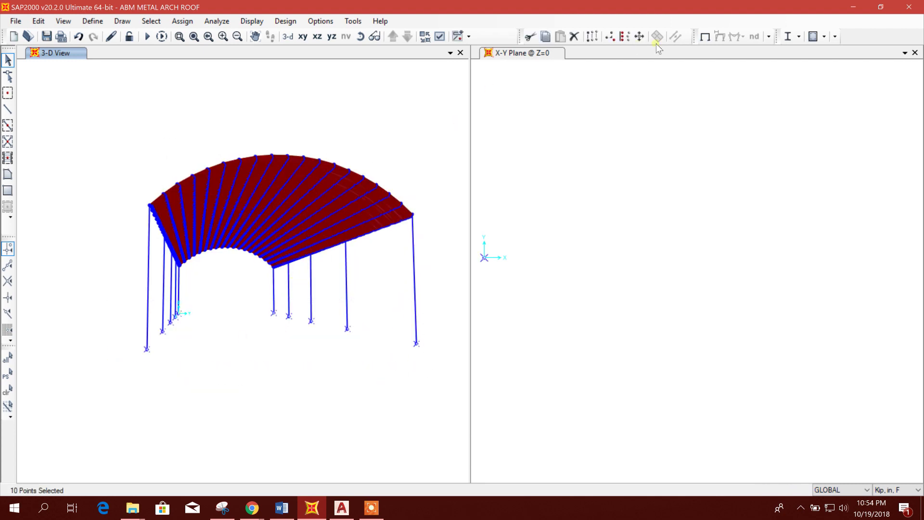
Step: Restrain the ten base joints in Translation 1, 2 and 3 only, making them pinned
click(182, 21)
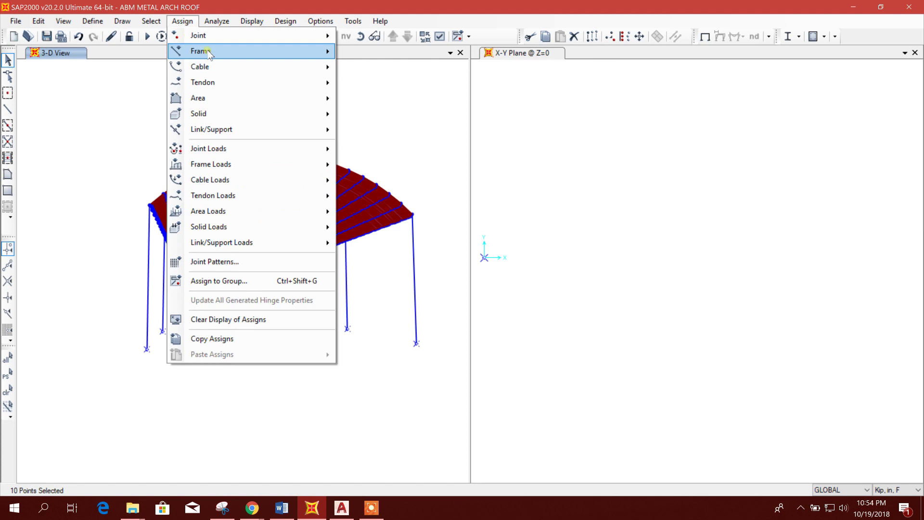
click(182, 21)
click(192, 22)
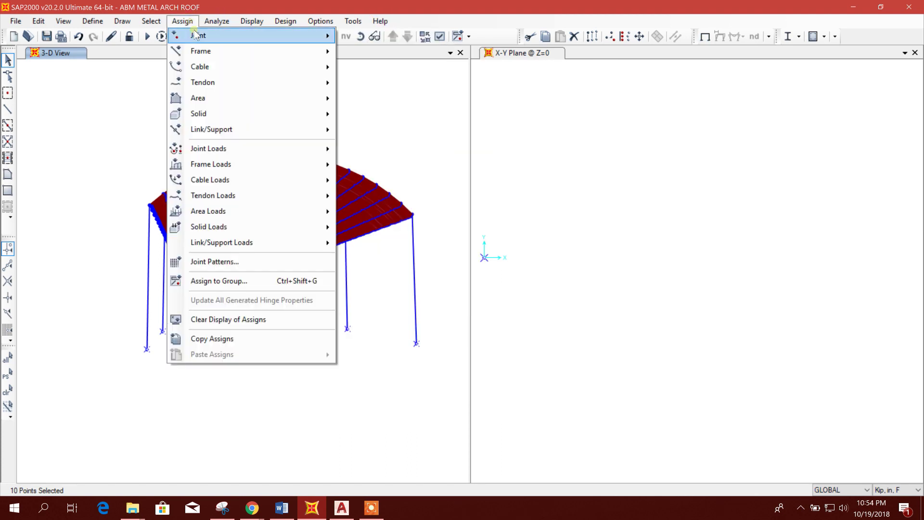
mouse_move(202, 35)
click(371, 35)
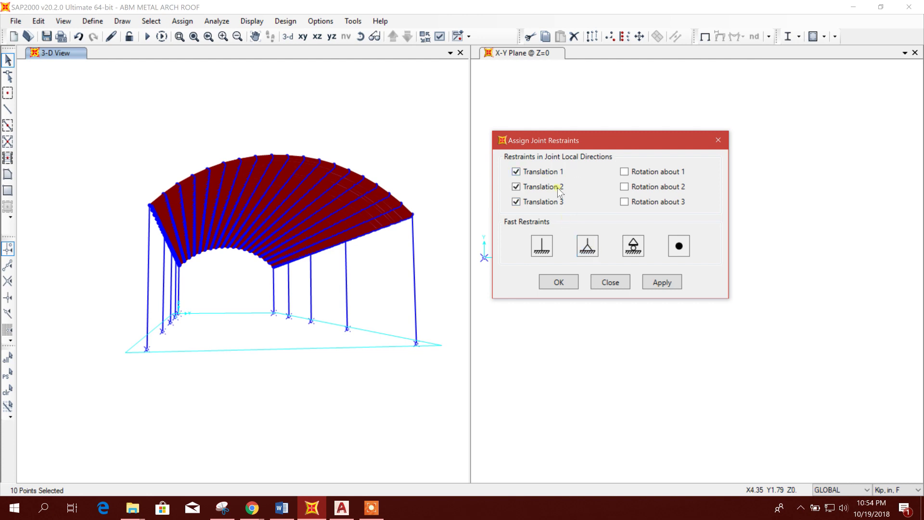
click(660, 283)
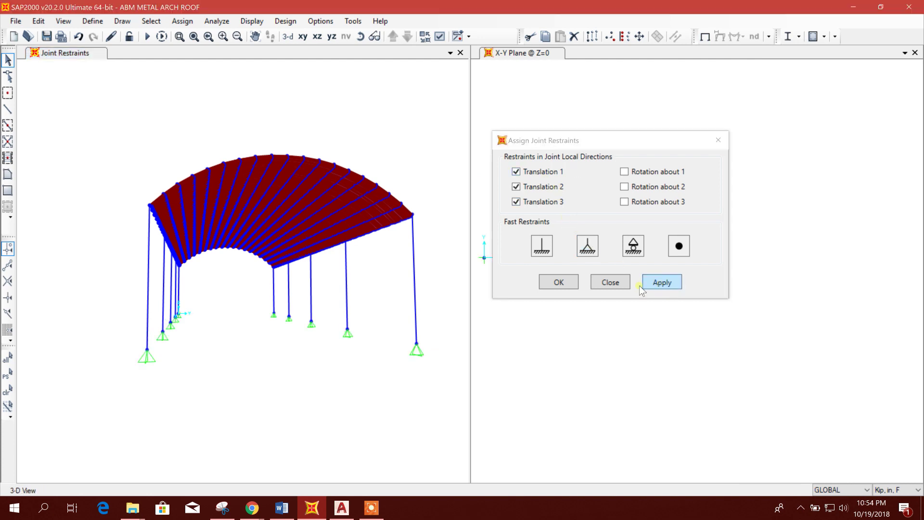
click(612, 283)
mouse_move(362, 398)
shift+middle_down()
mouse_move(346, 423)
mouse_move(310, 433)
mouse_move(313, 441)
shift+middle_up()
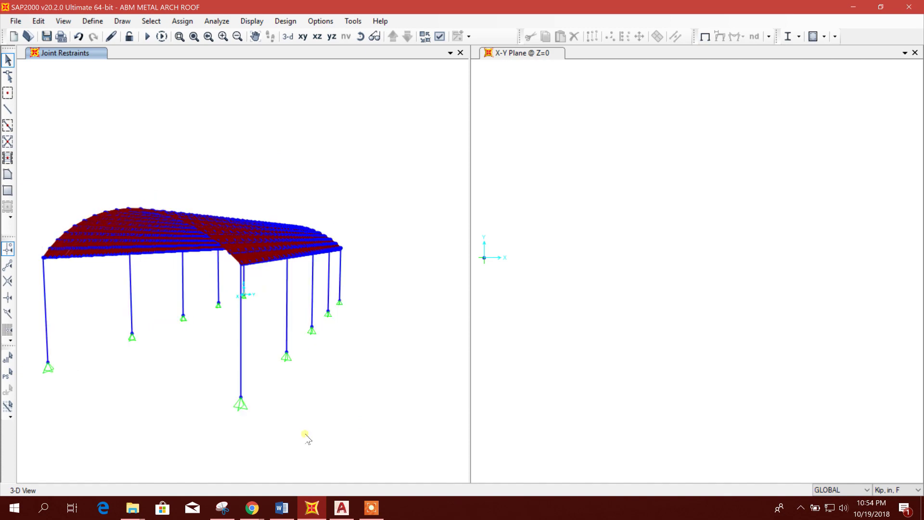
mouse_move(378, 423)
shift+middle_down()
mouse_move(326, 431)
mouse_move(231, 373)
shift+middle_up()
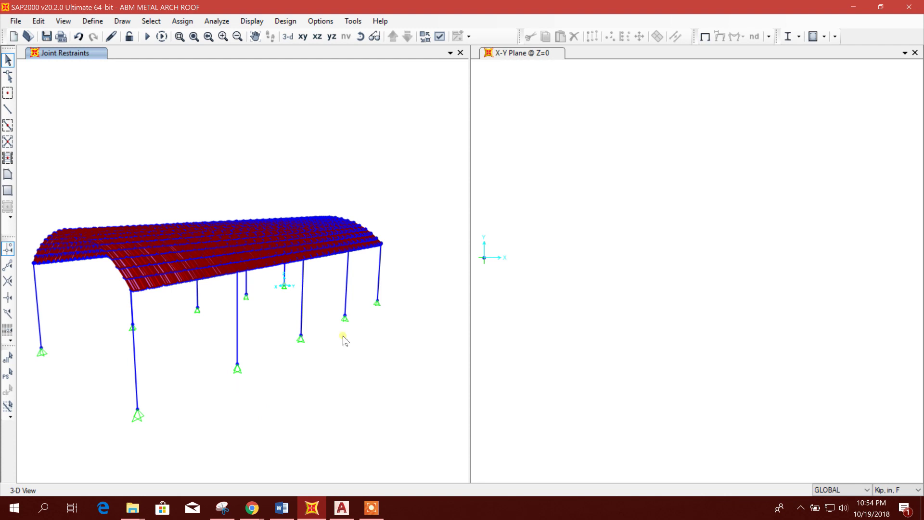
mouse_move(259, 363)
middle_down()
mouse_move(306, 330)
mouse_move(337, 355)
mouse_move(489, 357)
middle_up()
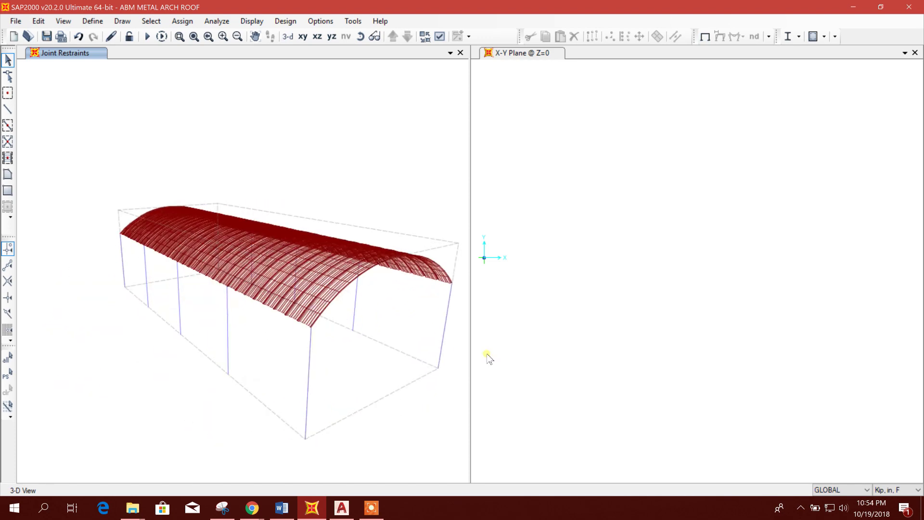
middle_drag(372, 347, 318, 306)
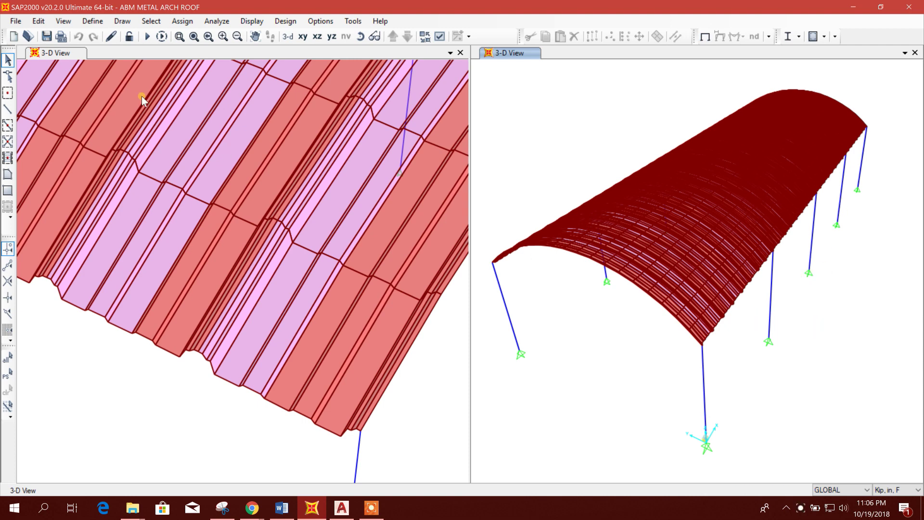
Step: Start drawing a Pip5in frame from the arch's corner joint
click(7, 109)
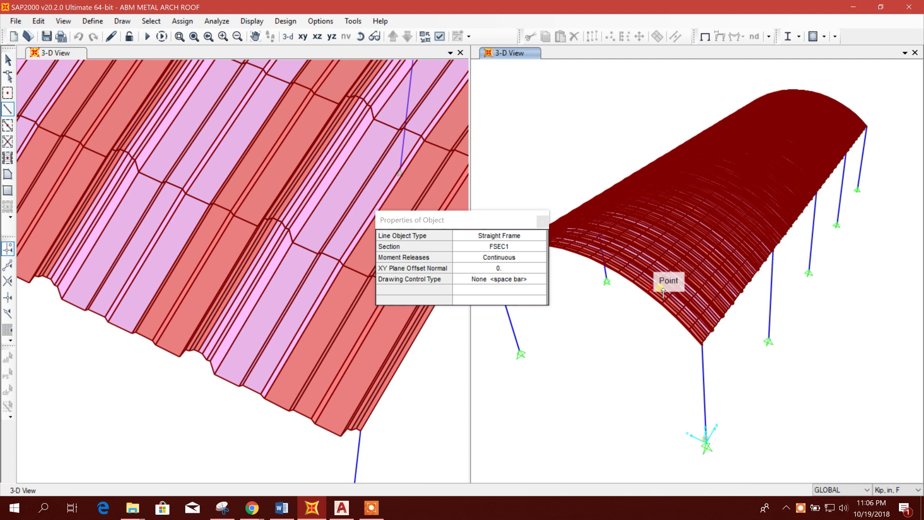
click(529, 247)
click(541, 248)
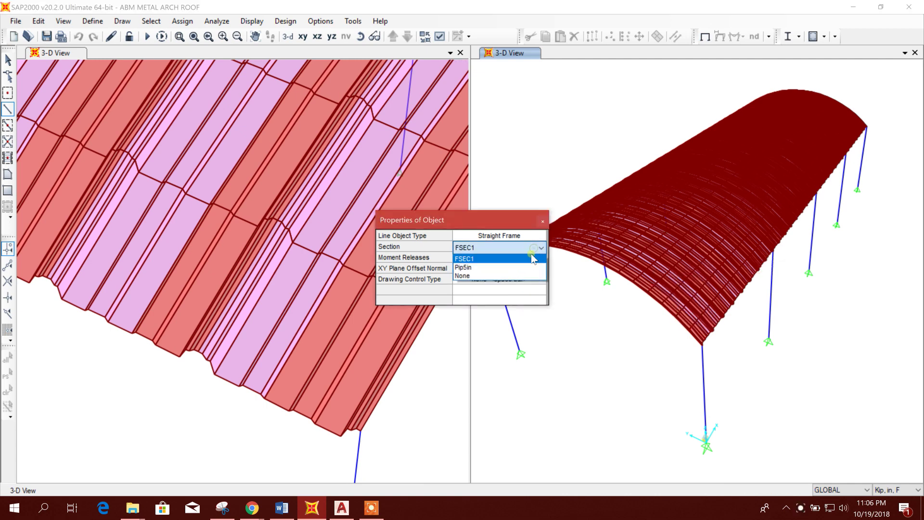
click(514, 267)
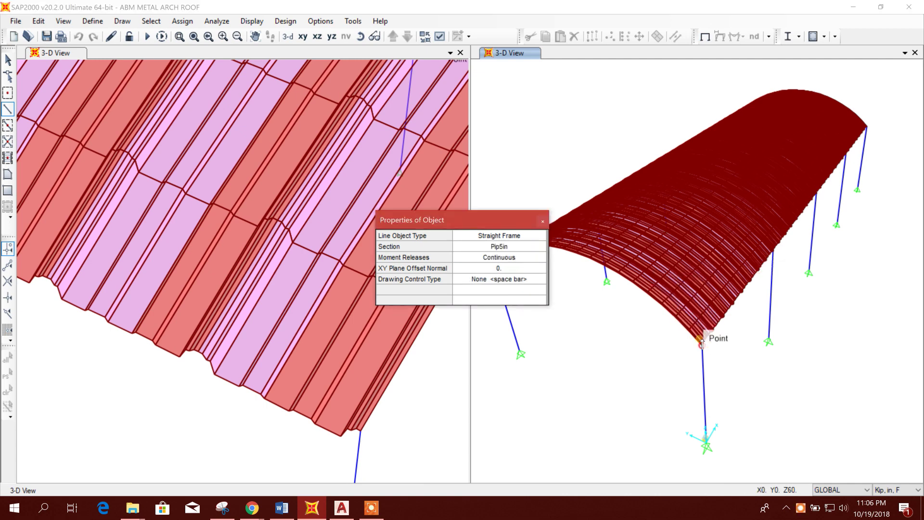
scroll(724, 359, up, 2)
scroll(708, 355, up, 3)
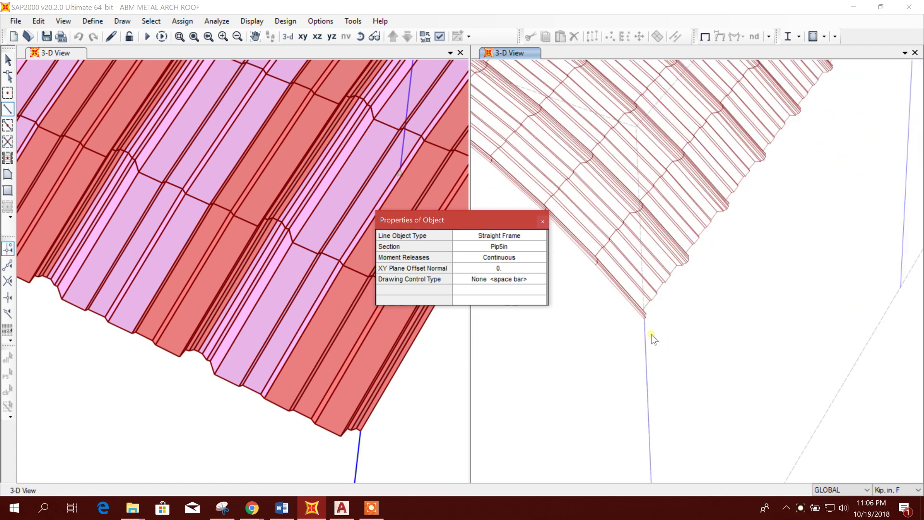
click(644, 321)
scroll(642, 377, down, 2)
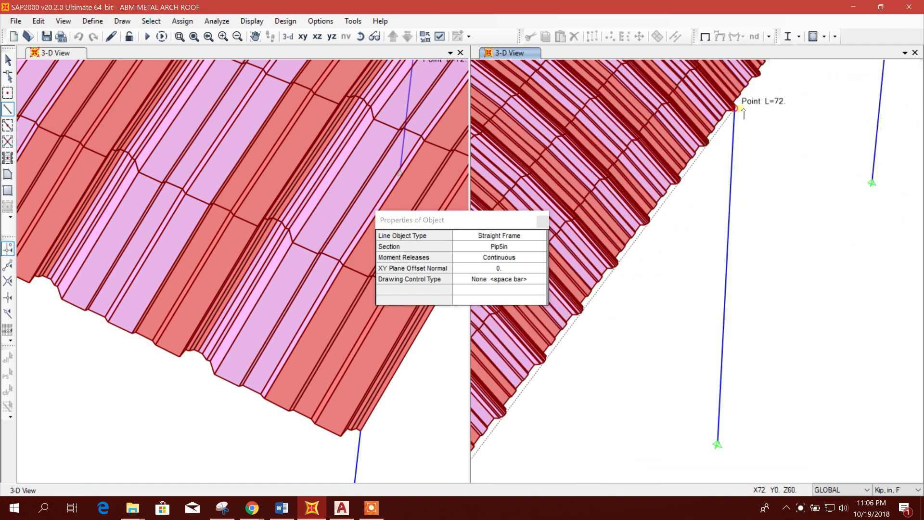
Step: End the Pip5in beam at the point 72 in along and select it
click(742, 110)
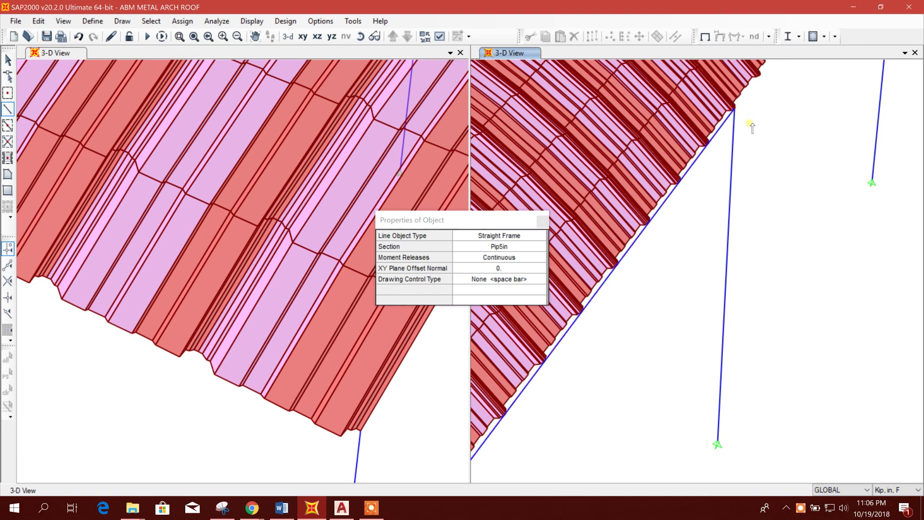
key(Escape)
scroll(664, 270, down, 5)
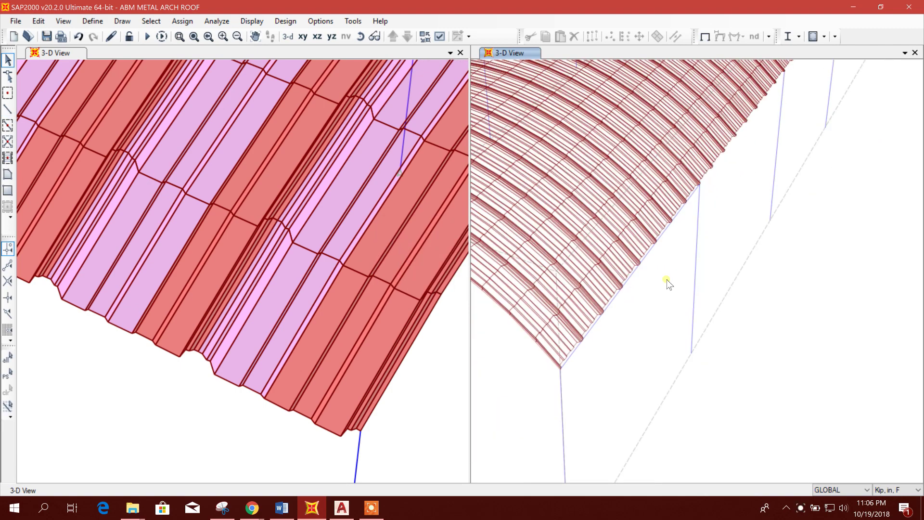
scroll(663, 310, up, 5)
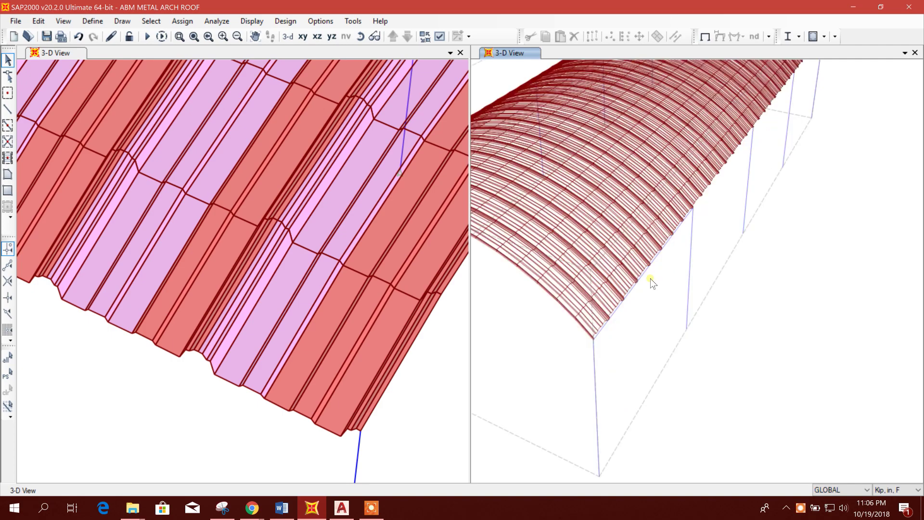
click(652, 247)
scroll(652, 247, down, 5)
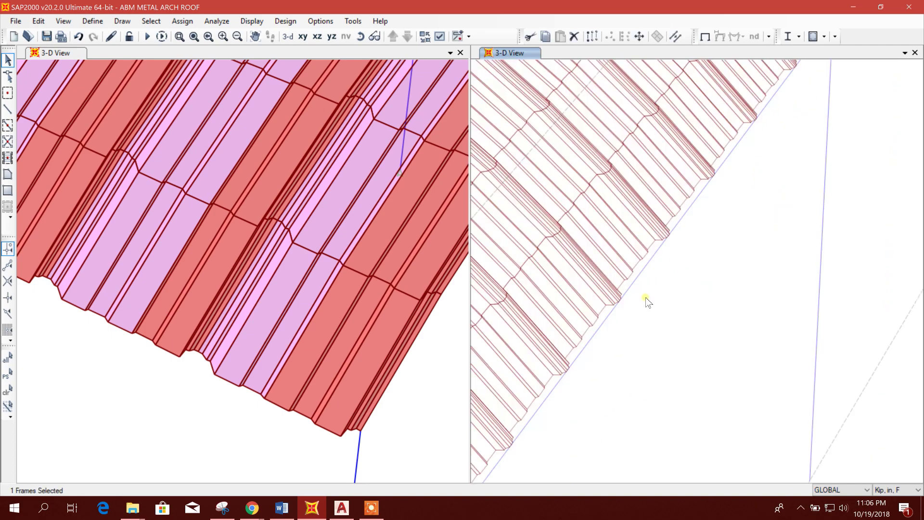
scroll(645, 304, down, 3)
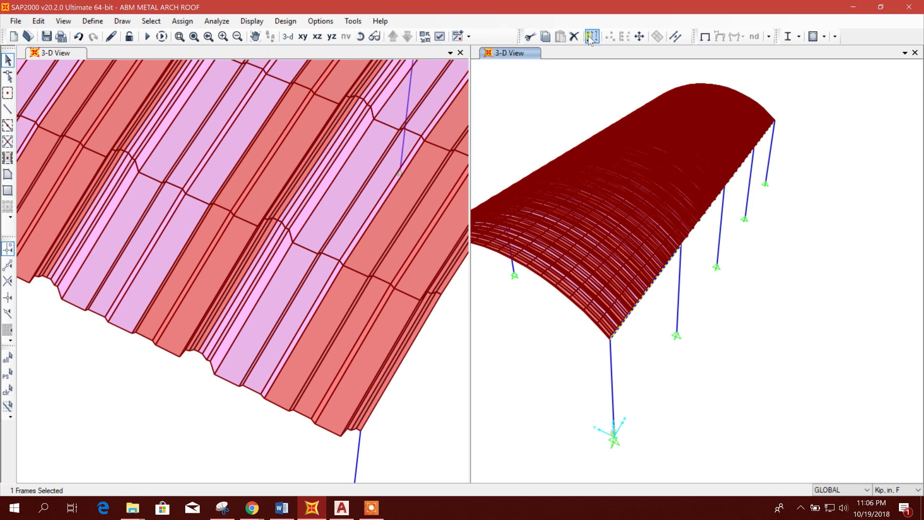
Step: Replicate the beam 3 times at dx 72 along the roof edge
key(ctrl+r)
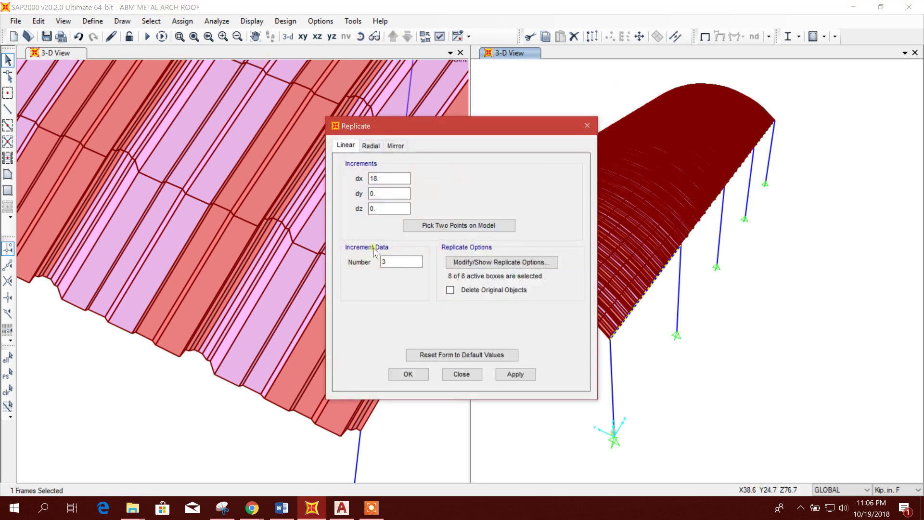
double_click(394, 262)
drag(385, 178, 324, 183)
text(72)
click(513, 373)
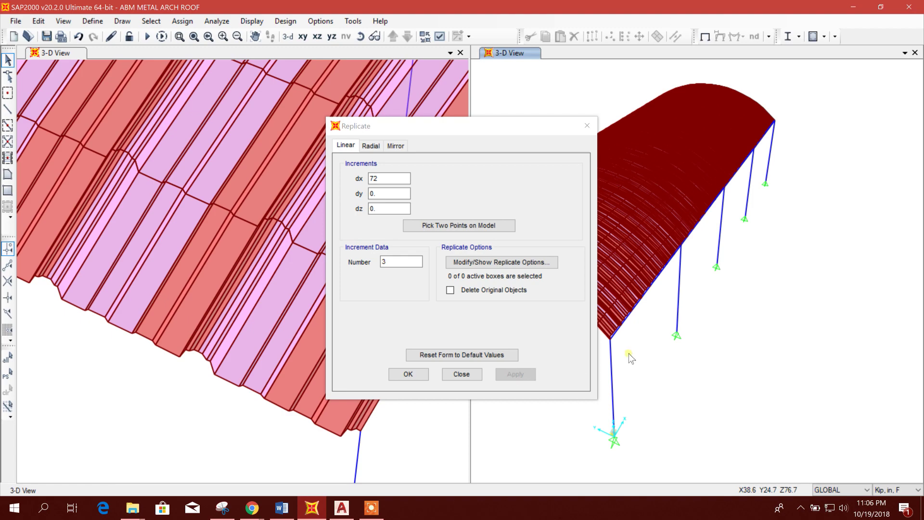
click(451, 372)
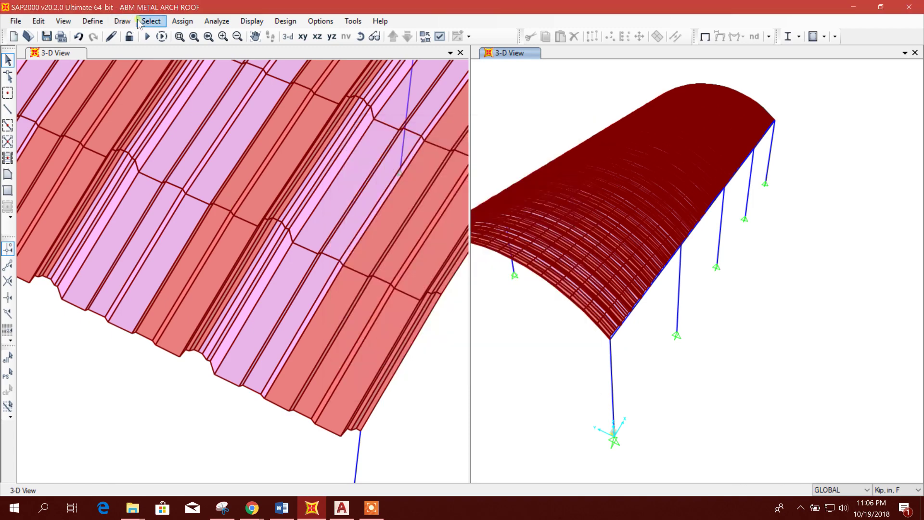
Step: Select the eave beams along the roof edge
scroll(658, 289, up, 5)
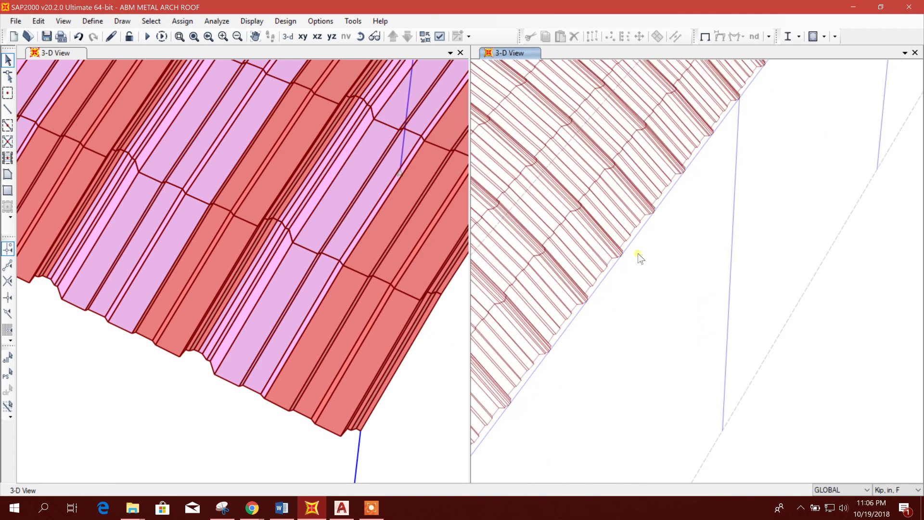
click(636, 238)
click(755, 201)
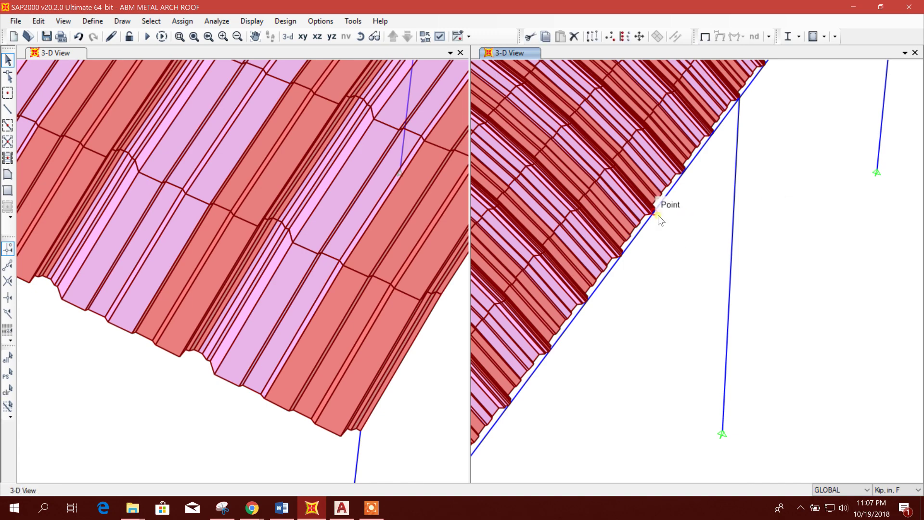
click(643, 230)
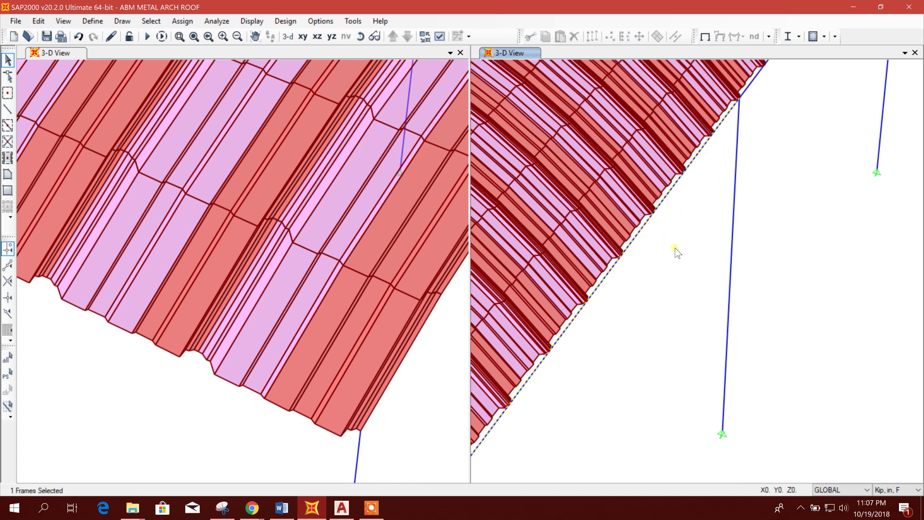
scroll(780, 237, down, 8)
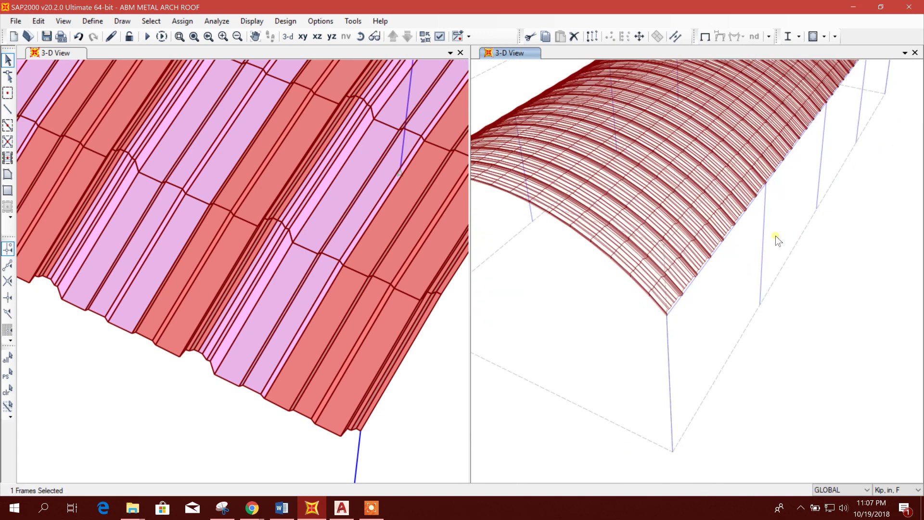
scroll(783, 241, up, 2)
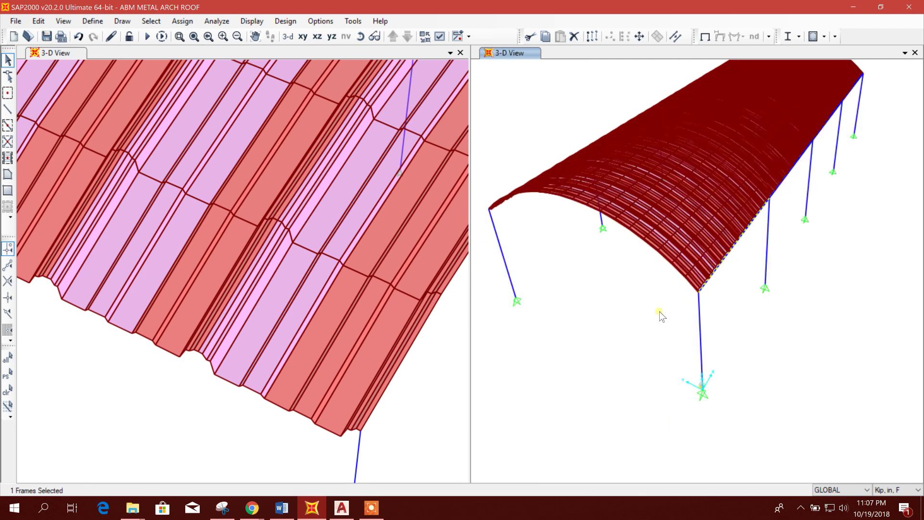
Step: Replicate the selection with dx 0 and dy 120 to add another roof bay
click(592, 36)
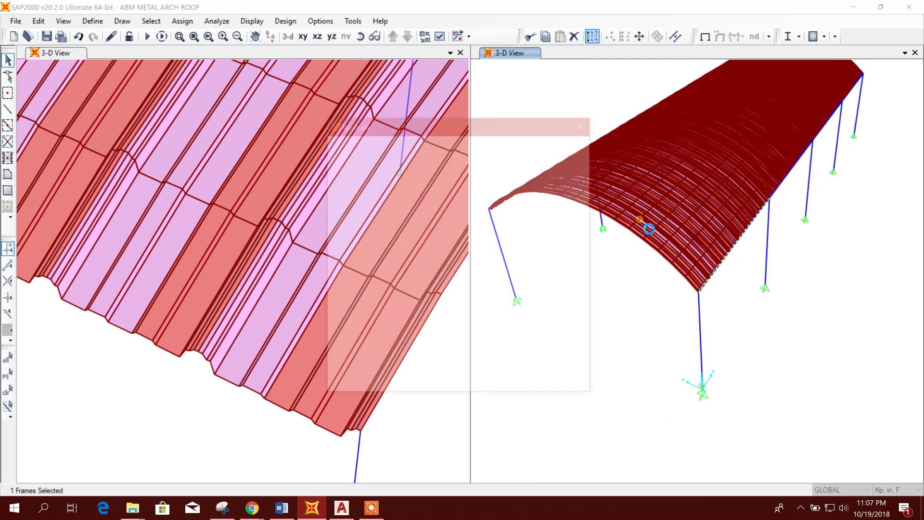
click(388, 178)
double_click(388, 178)
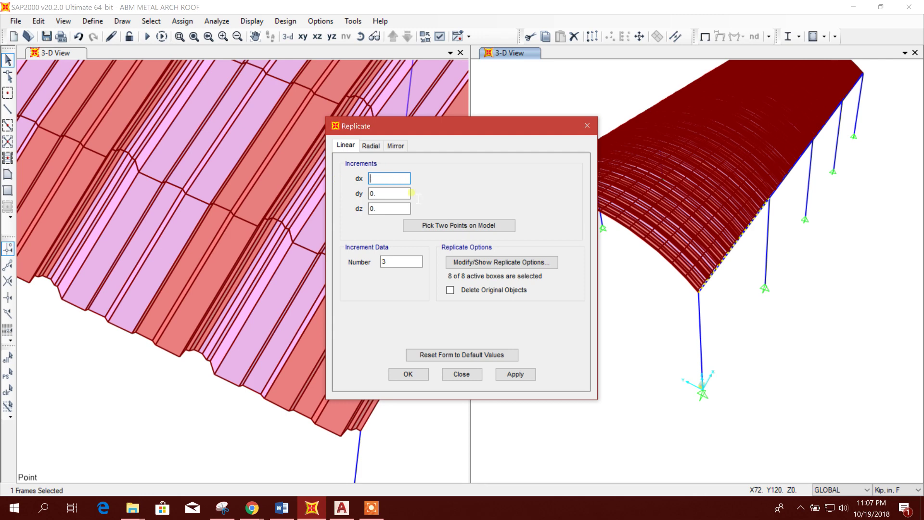
text(0)
double_click(394, 192)
text(120)
double_click(380, 207)
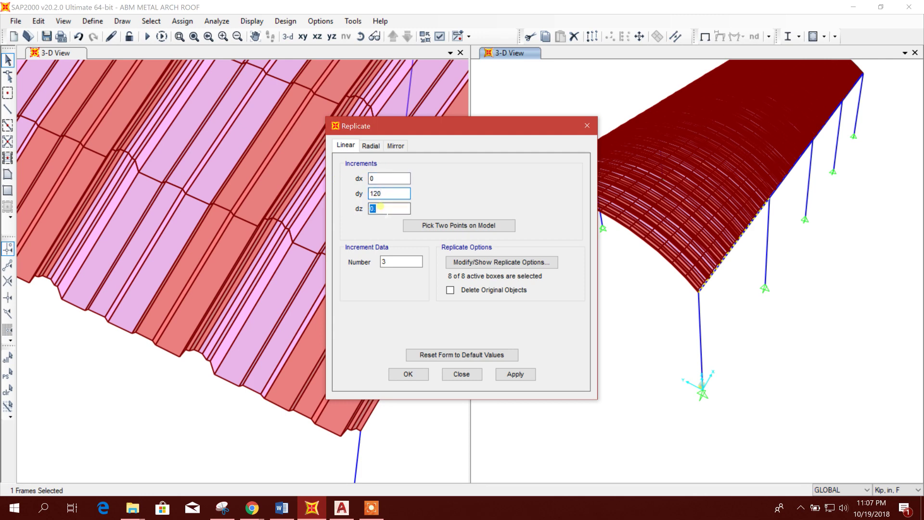
double_click(397, 261)
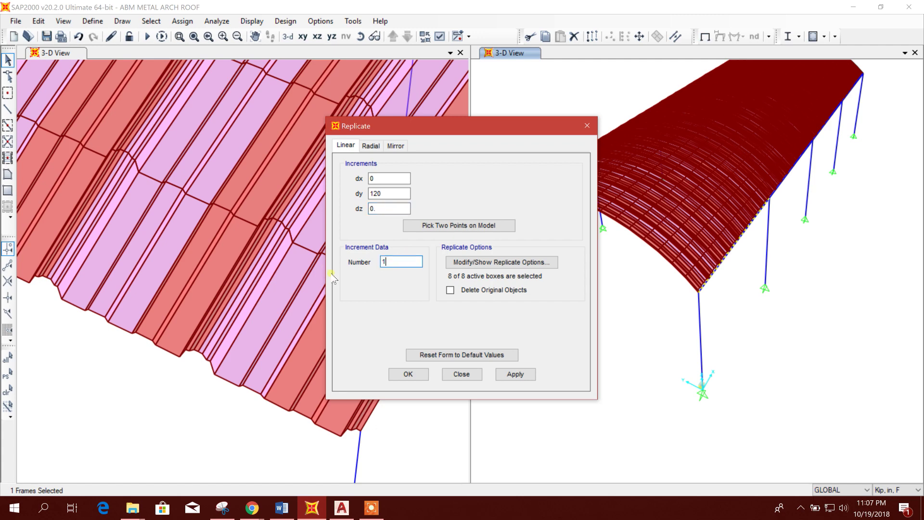
click(515, 374)
click(461, 374)
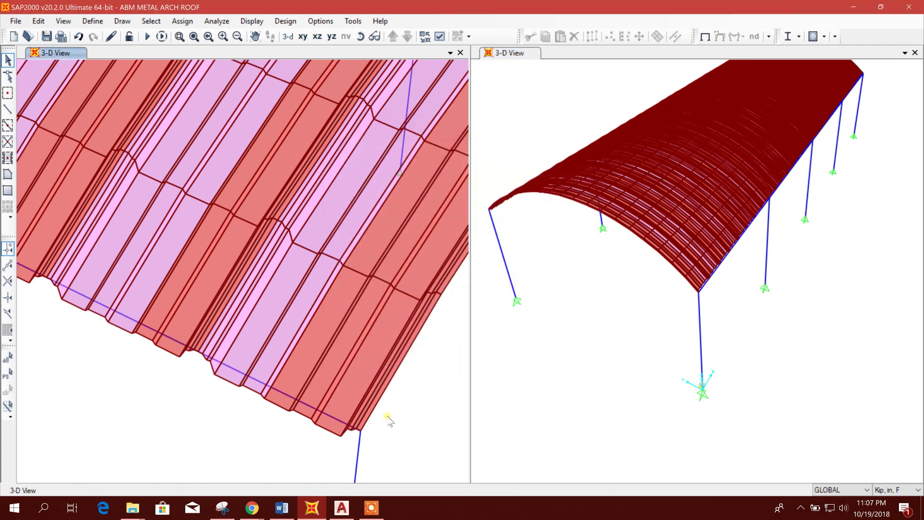
Step: Copy the roof-edge frame 3 times at dx 72 with dy 0
click(321, 411)
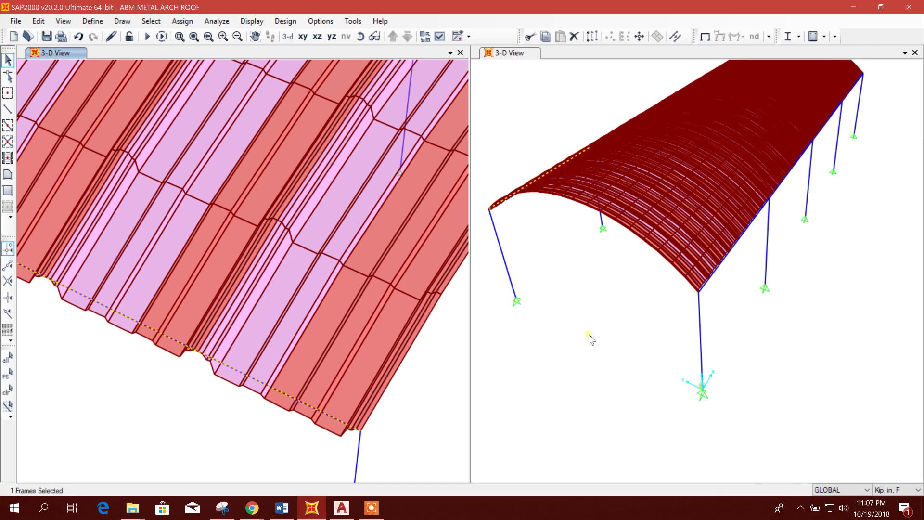
click(605, 43)
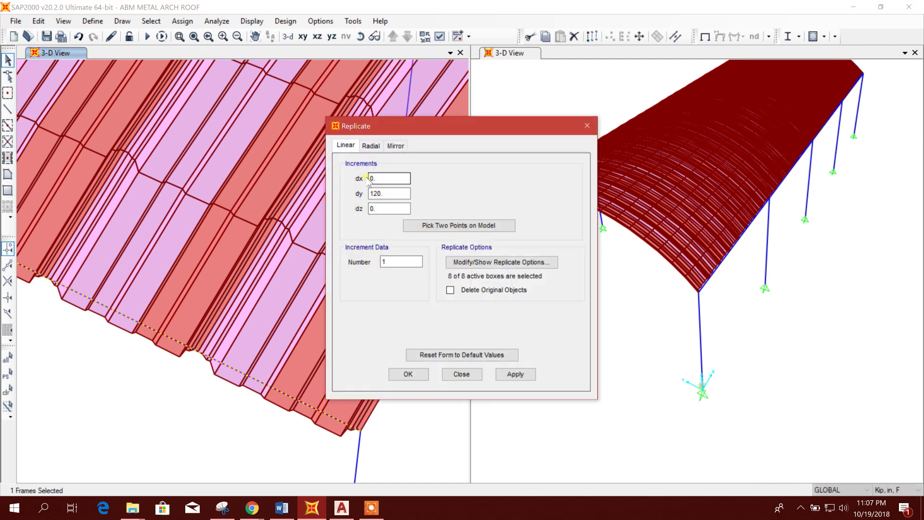
key(Tab)
text(0)
key(Tab)
key(Tab)
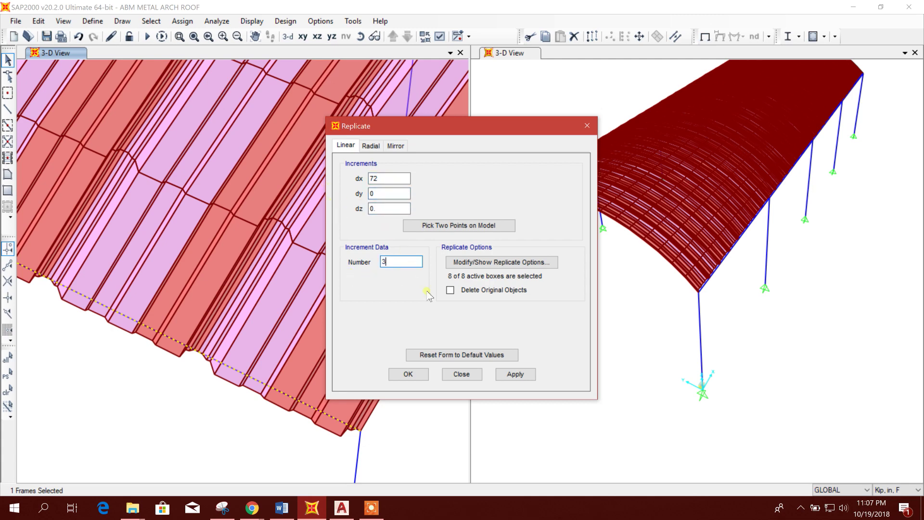
text(3)
key(shift+Tab)
click(514, 375)
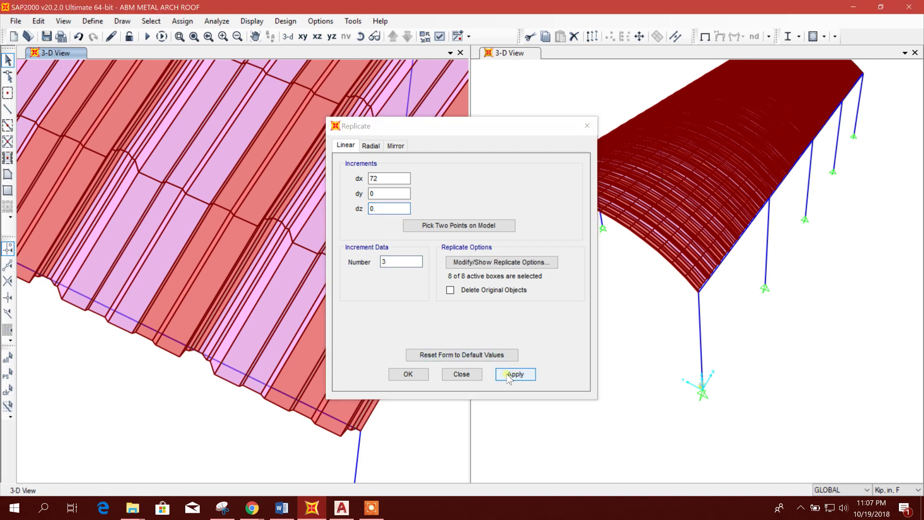
click(472, 378)
shift+middle_drag(584, 372, 747, 343)
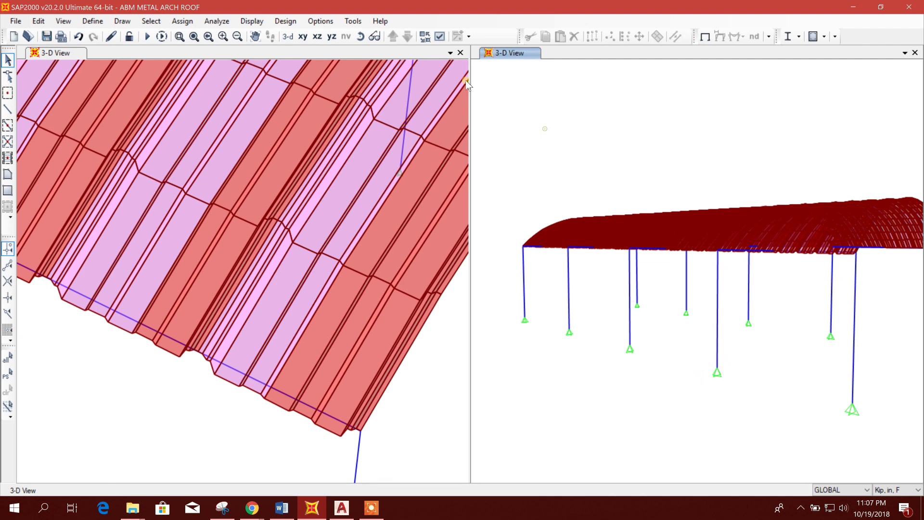
Step: Set the right 3-D view's type to Extrude so members show as solid sections
click(440, 36)
click(407, 94)
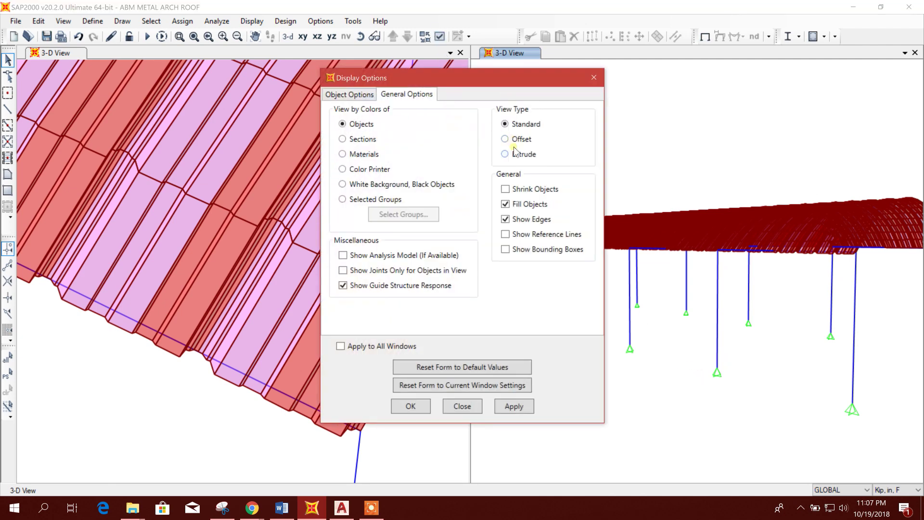
click(513, 407)
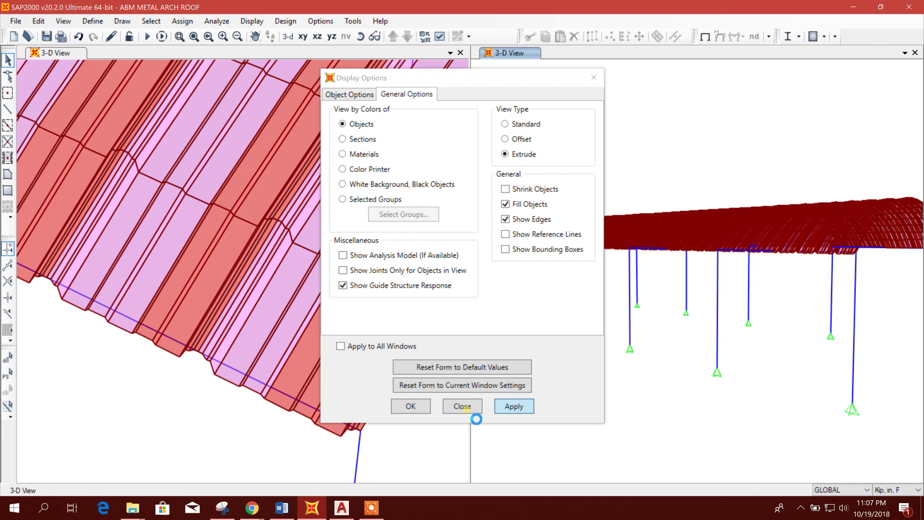
click(462, 406)
scroll(744, 386, down, 2)
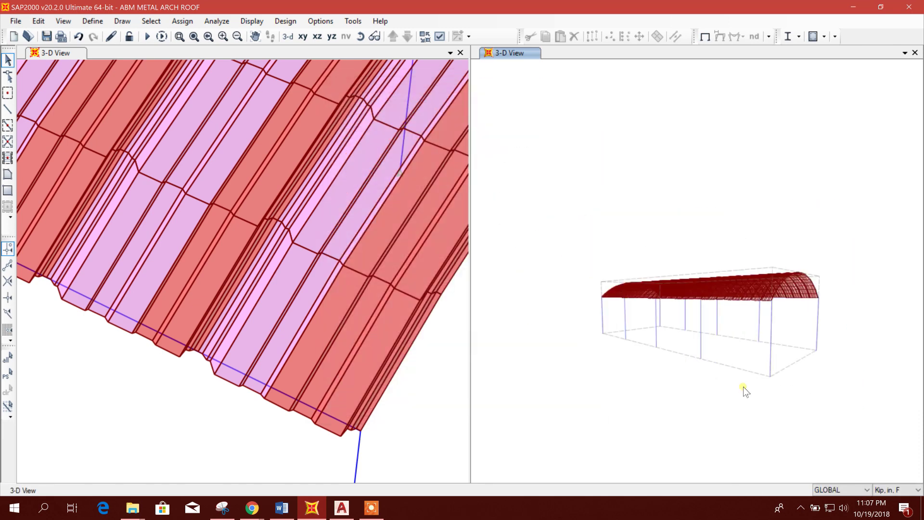
shift+middle_drag(812, 407, 732, 403)
shift+middle_drag(784, 374, 655, 391)
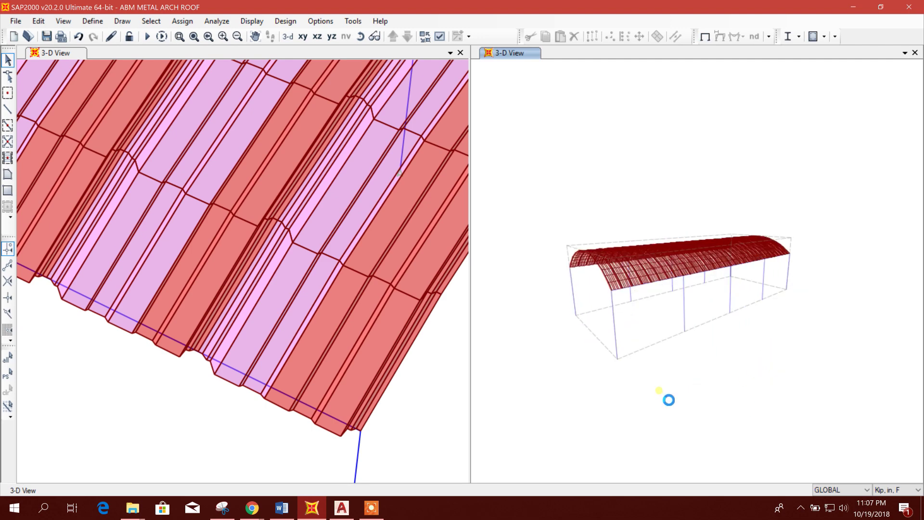
scroll(668, 284, up, 5)
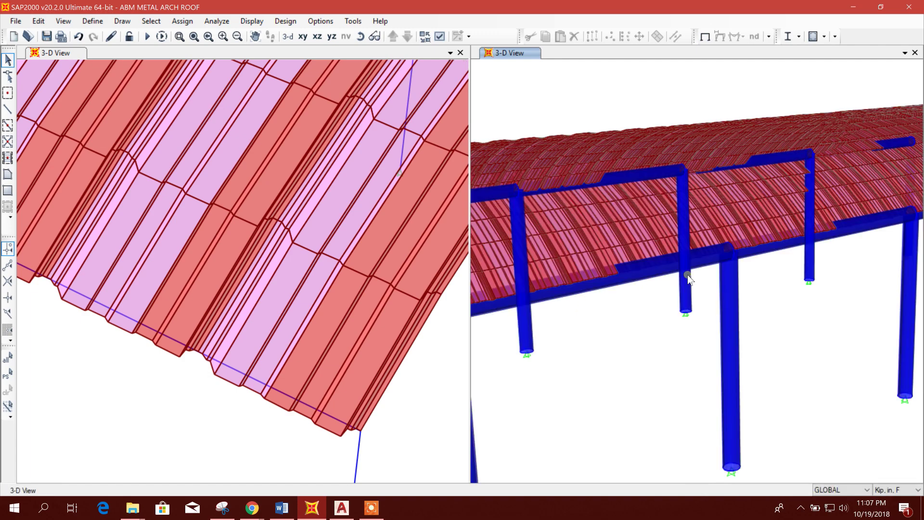
Step: Select all lines parallel to the X axis, picking up the eight eave frames
click(151, 21)
mouse_move(276, 42)
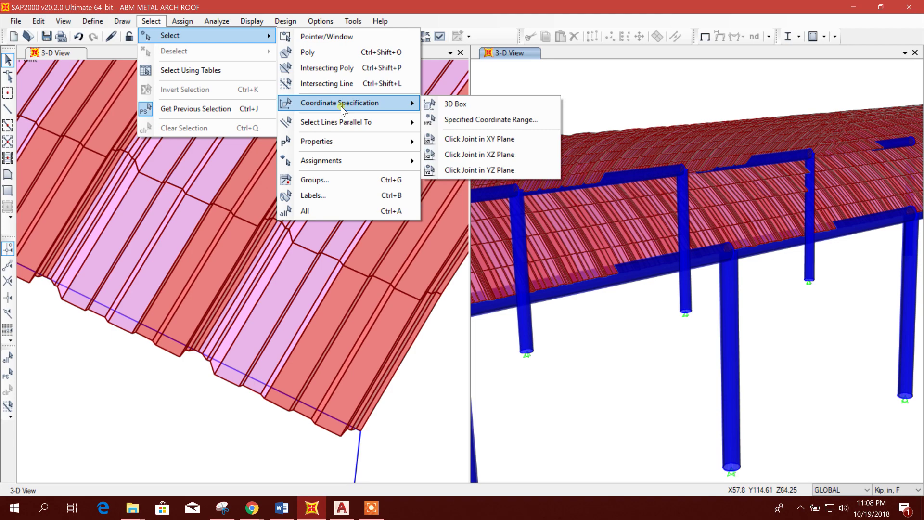
mouse_move(356, 122)
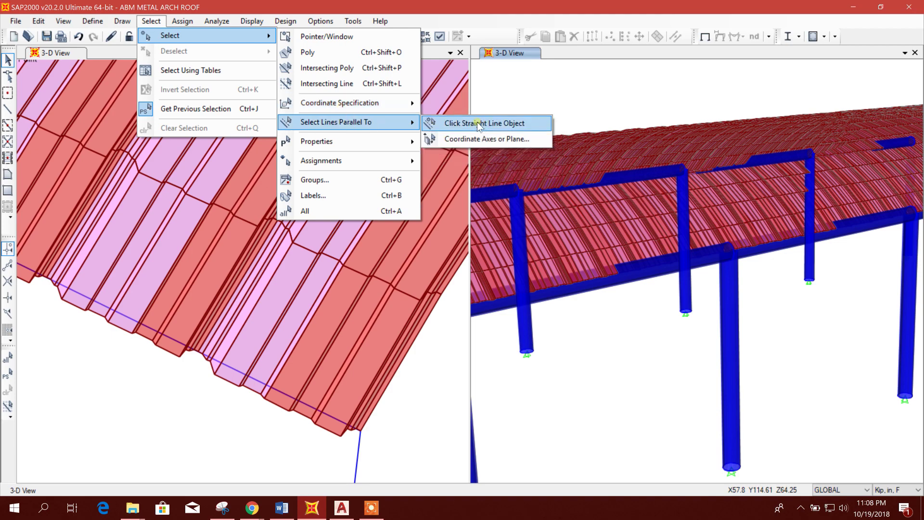
click(527, 140)
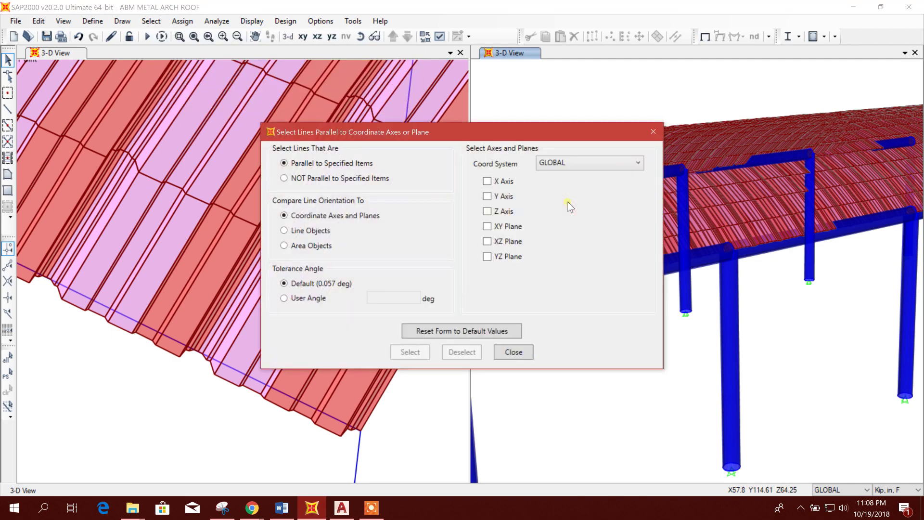
click(487, 196)
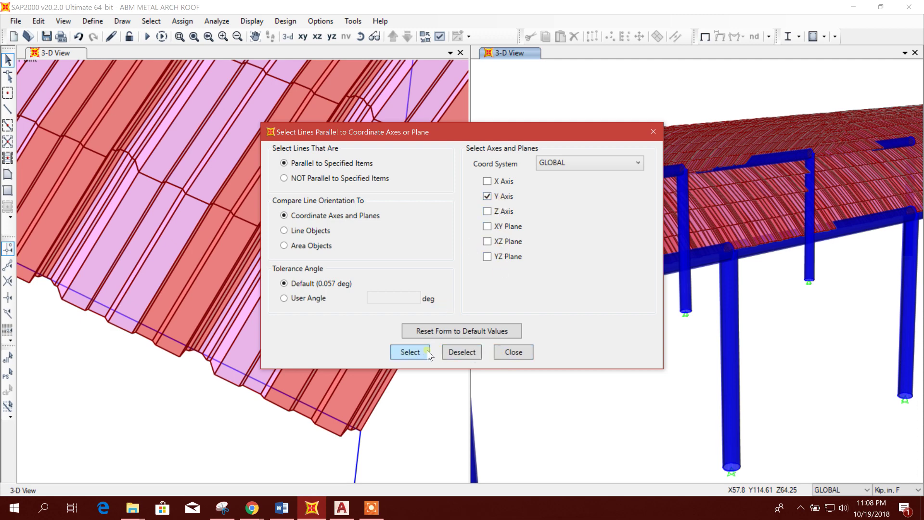
click(487, 196)
click(487, 181)
click(424, 352)
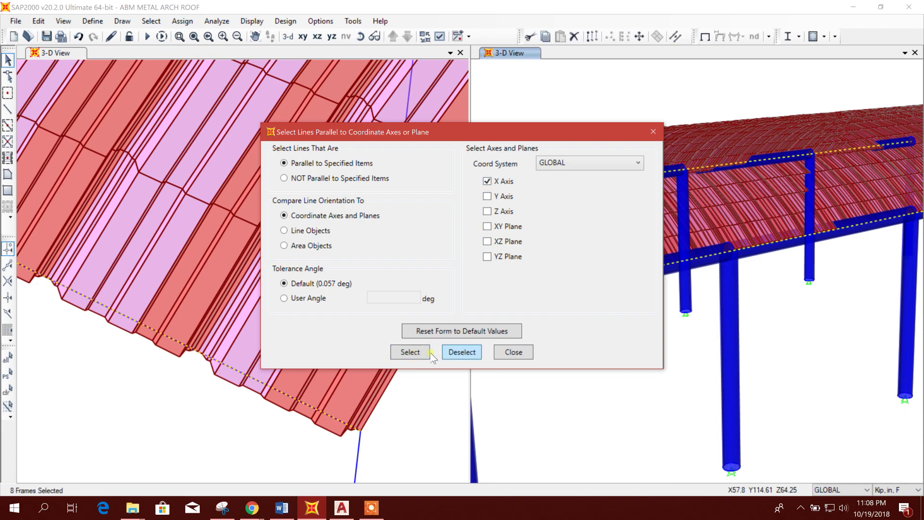
click(519, 358)
scroll(624, 321, down, 4)
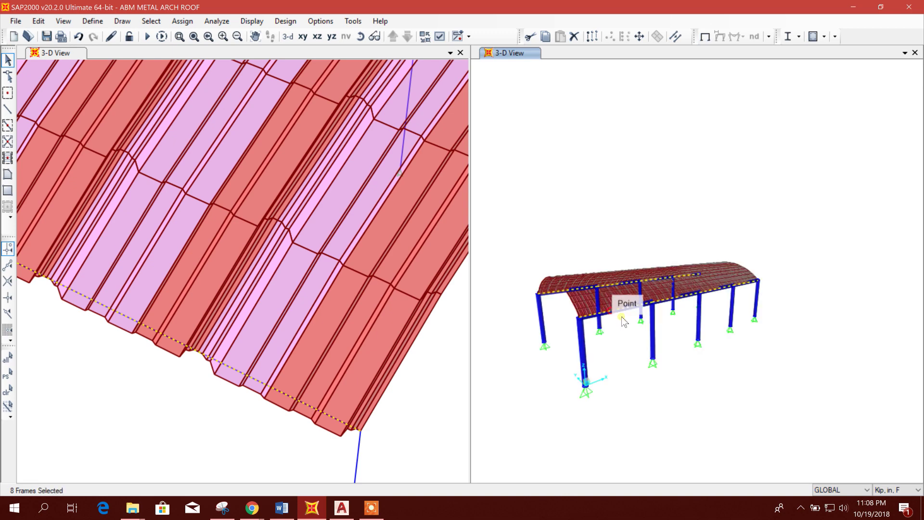
Step: Bring up the list of defined frame sections
click(92, 21)
mouse_move(112, 57)
click(265, 56)
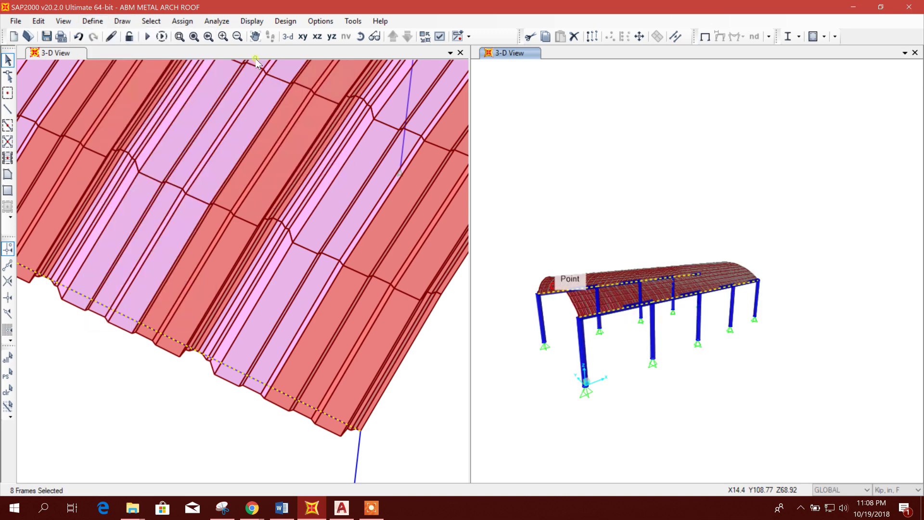
Step: Copy Pip5in into a new PIP3 pipe section with 3 diameter and 0.25 wall
click(363, 189)
click(507, 200)
double_click(407, 147)
text(p)
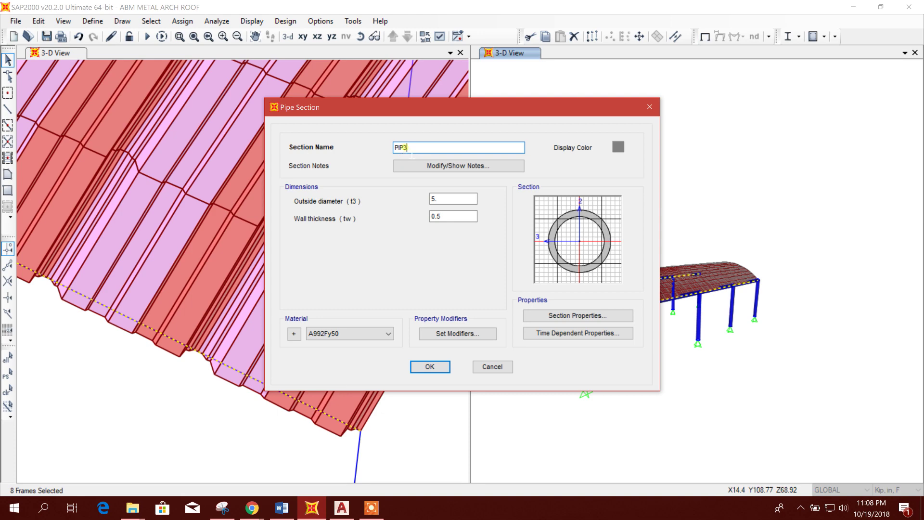
double_click(434, 198)
text(3)
key(Tab)
click(438, 217)
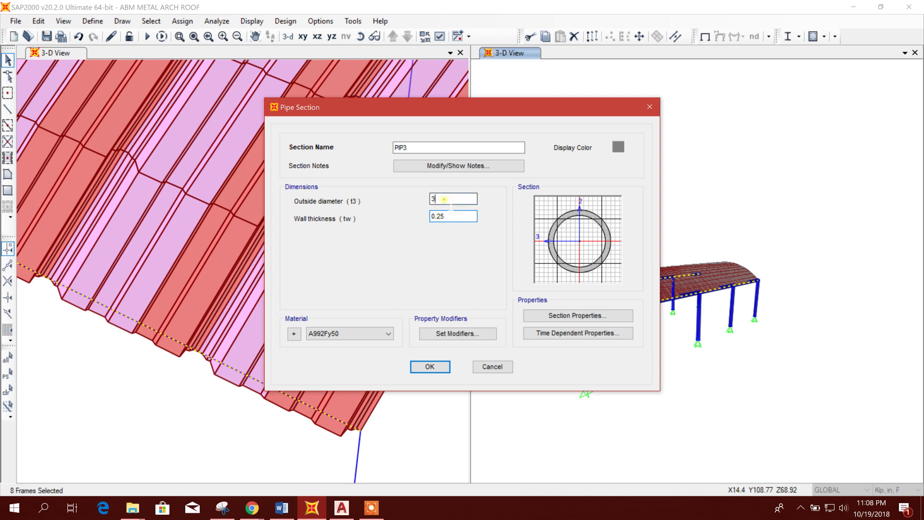
click(430, 367)
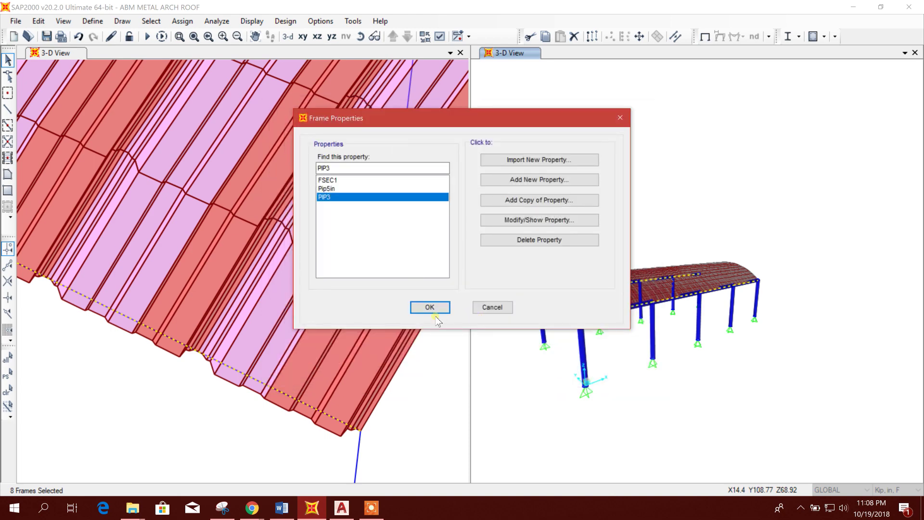
click(433, 311)
Step: Assign the PIP3 section to the eight selected X-direction frames
click(182, 21)
mouse_move(194, 51)
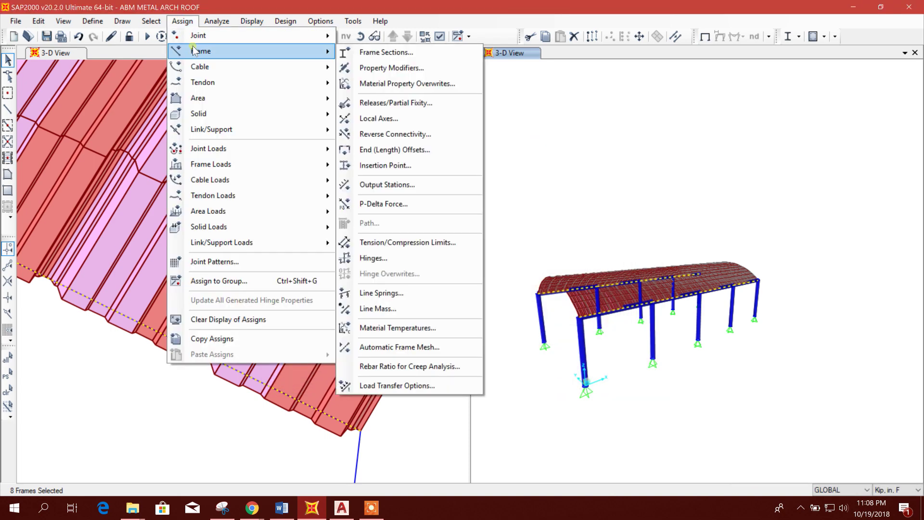
click(385, 52)
click(390, 179)
click(392, 166)
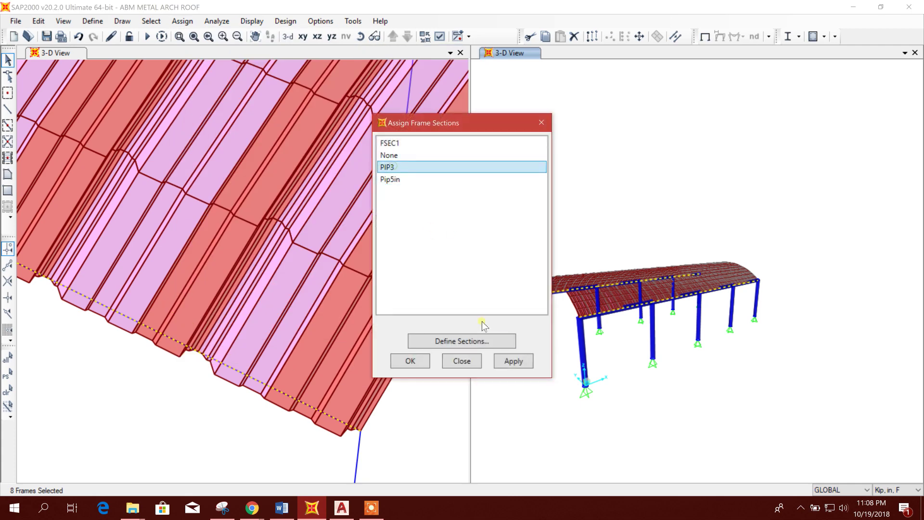
click(503, 362)
click(462, 361)
shift+middle_drag(614, 430, 880, 427)
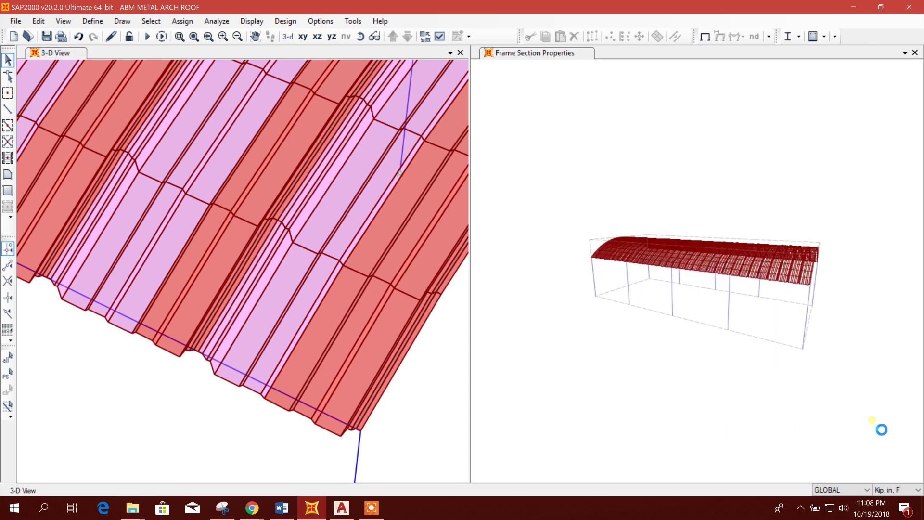
Step: Set the display View Type back to Standard so frames appear as plain lines
scroll(790, 294, up, 3)
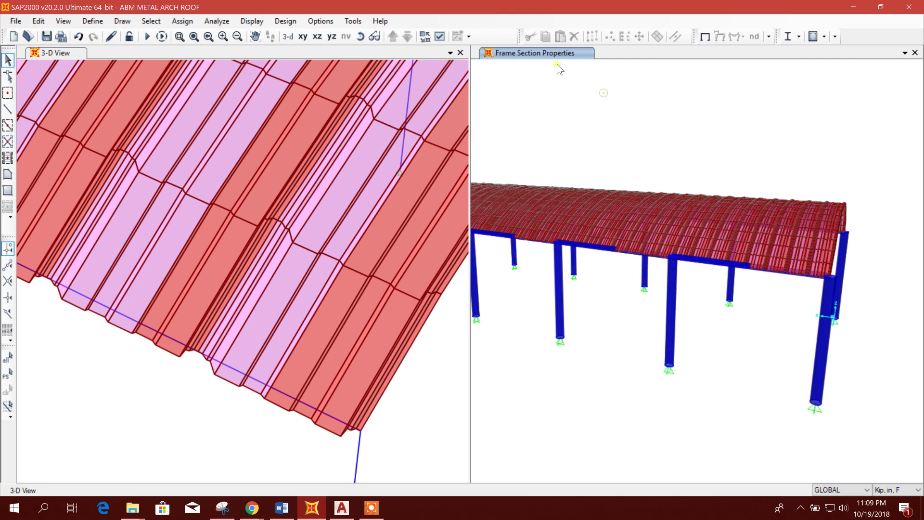
click(440, 37)
click(394, 97)
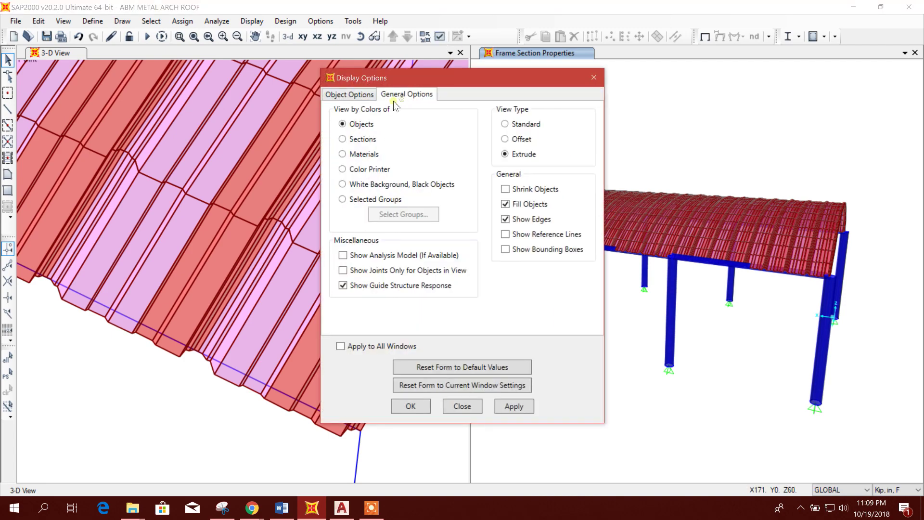
click(514, 405)
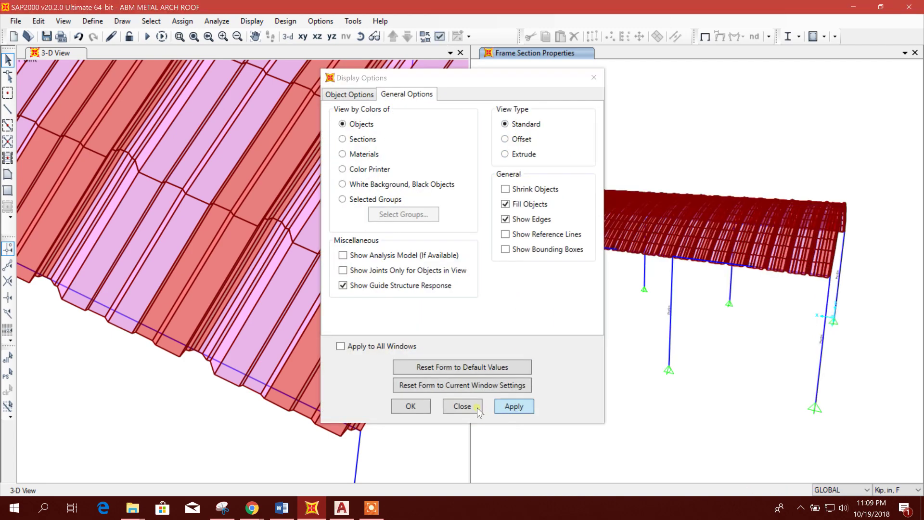
click(463, 406)
shift+middle_drag(855, 374, 560, 374)
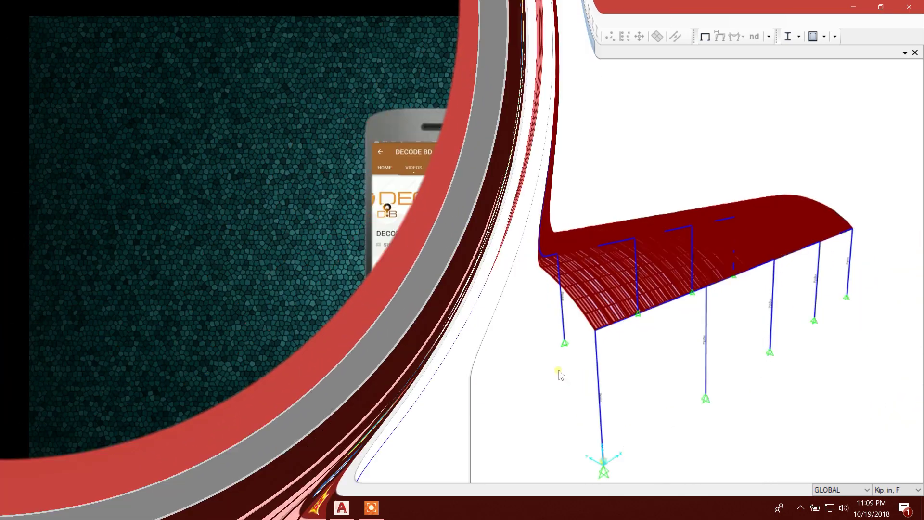